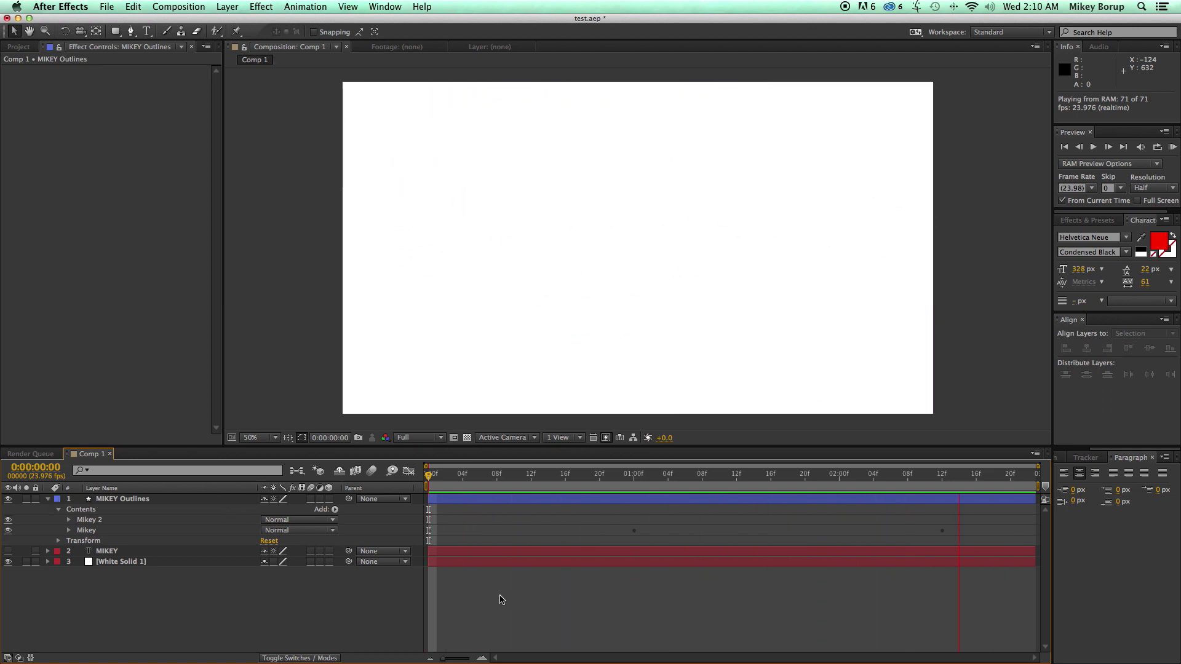
Stop the preview and create a new 1920×1080 composition named Flying Text
left_click(423, 476)
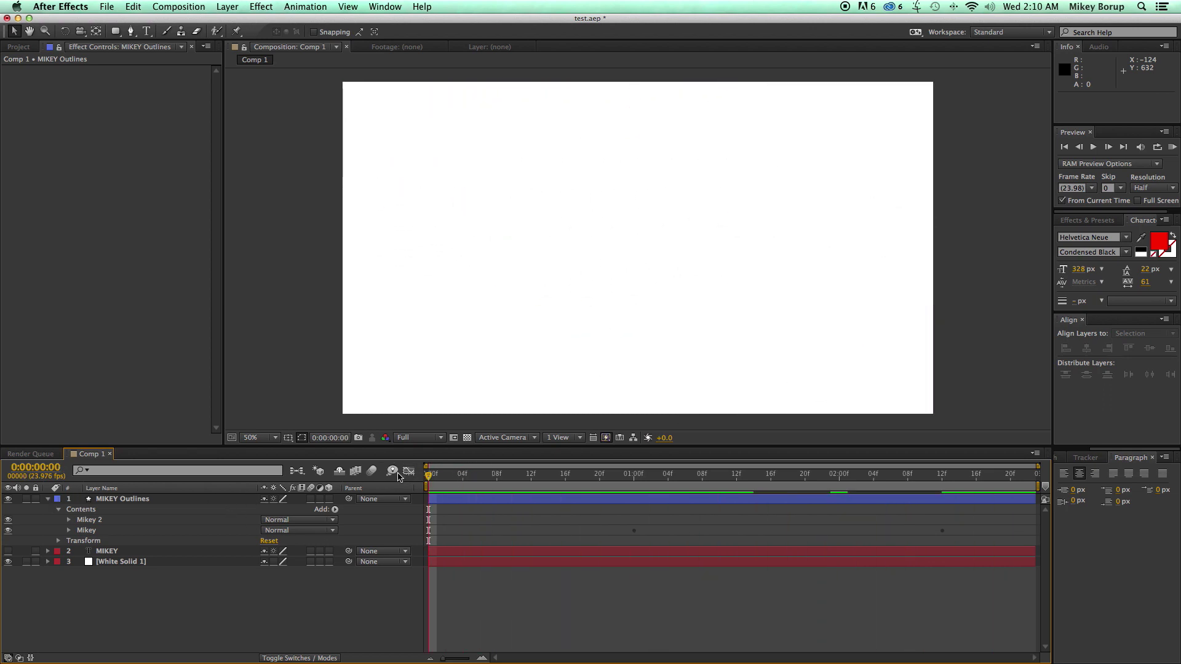
key("super+n")
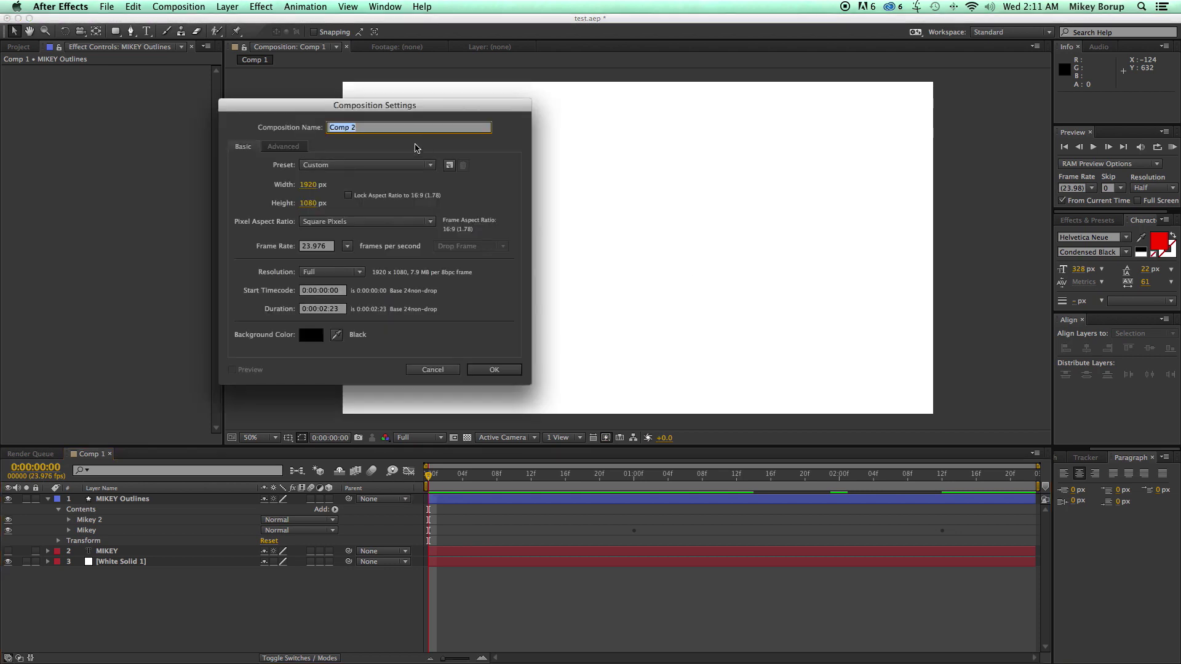
left_click_drag(391, 111, 412, 119)
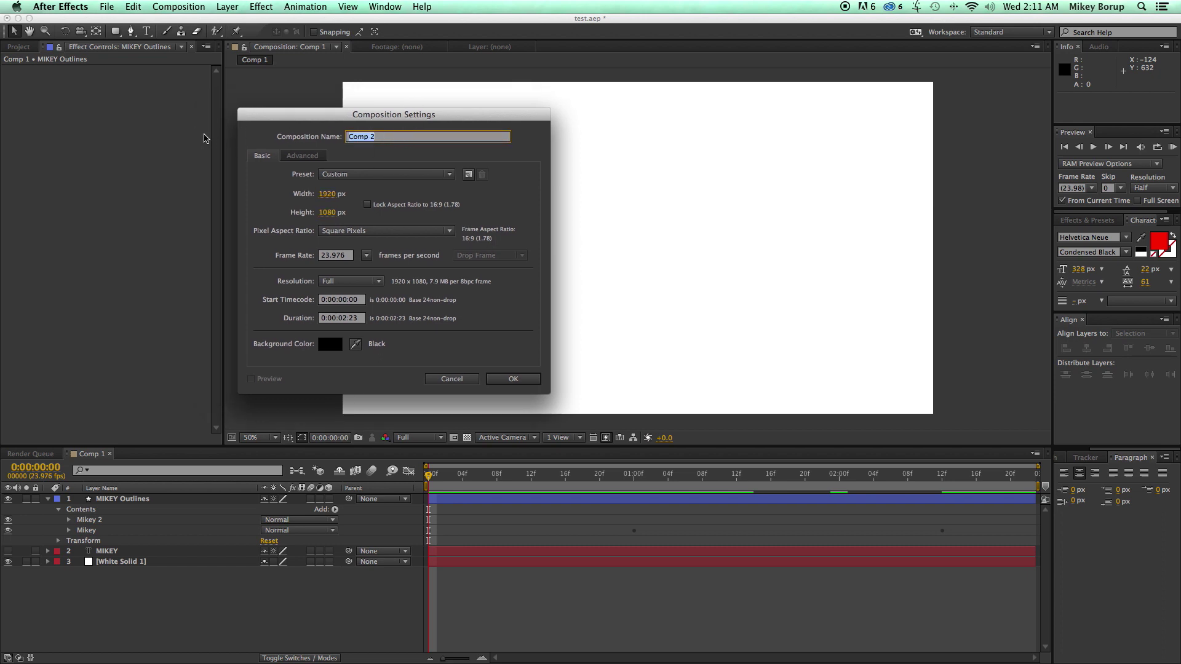
type("Flying Text")
left_click(344, 319)
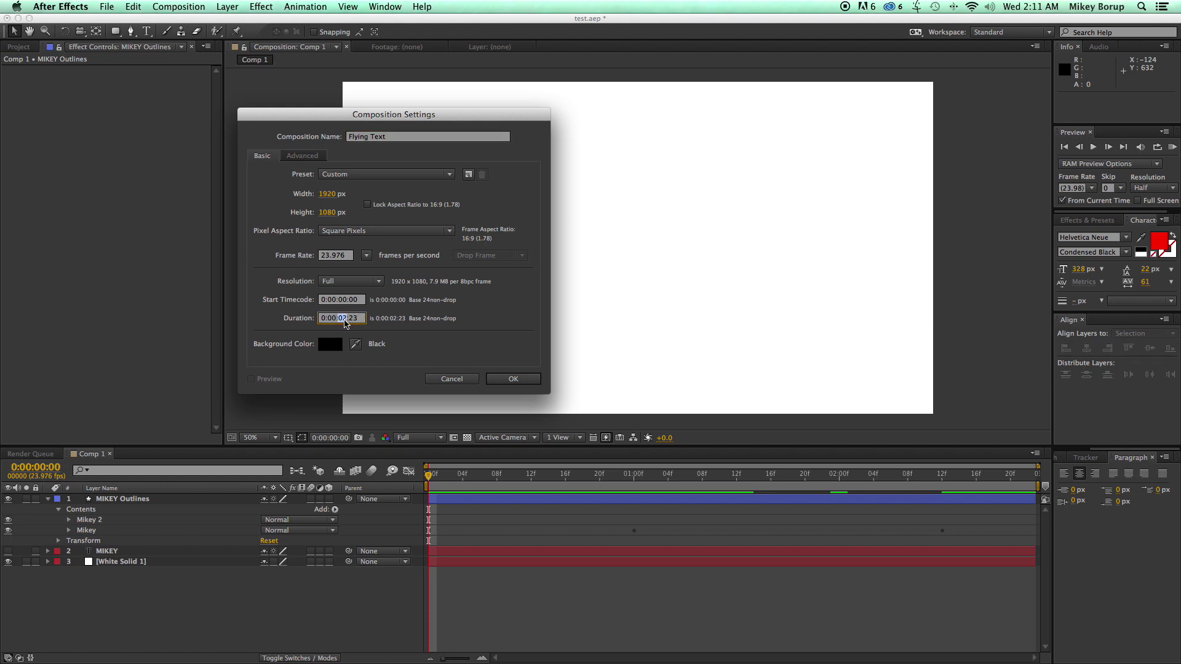
left_click(514, 379)
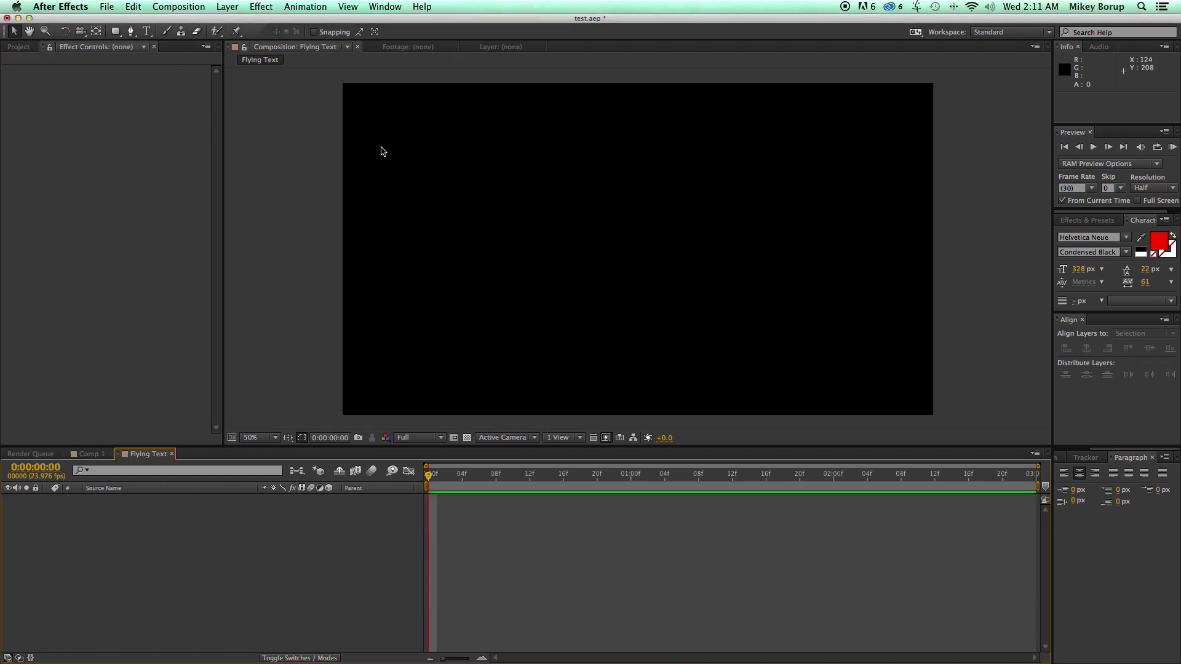
Add a white solid layer filling the composition background
key("super+y")
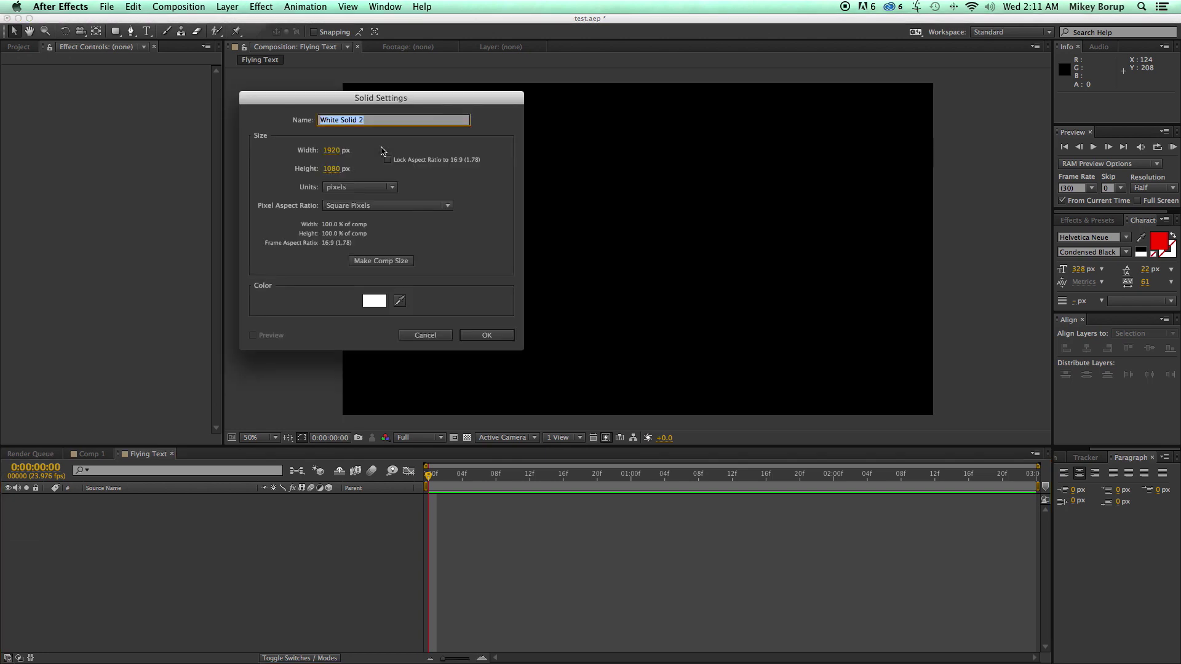
left_click(488, 336)
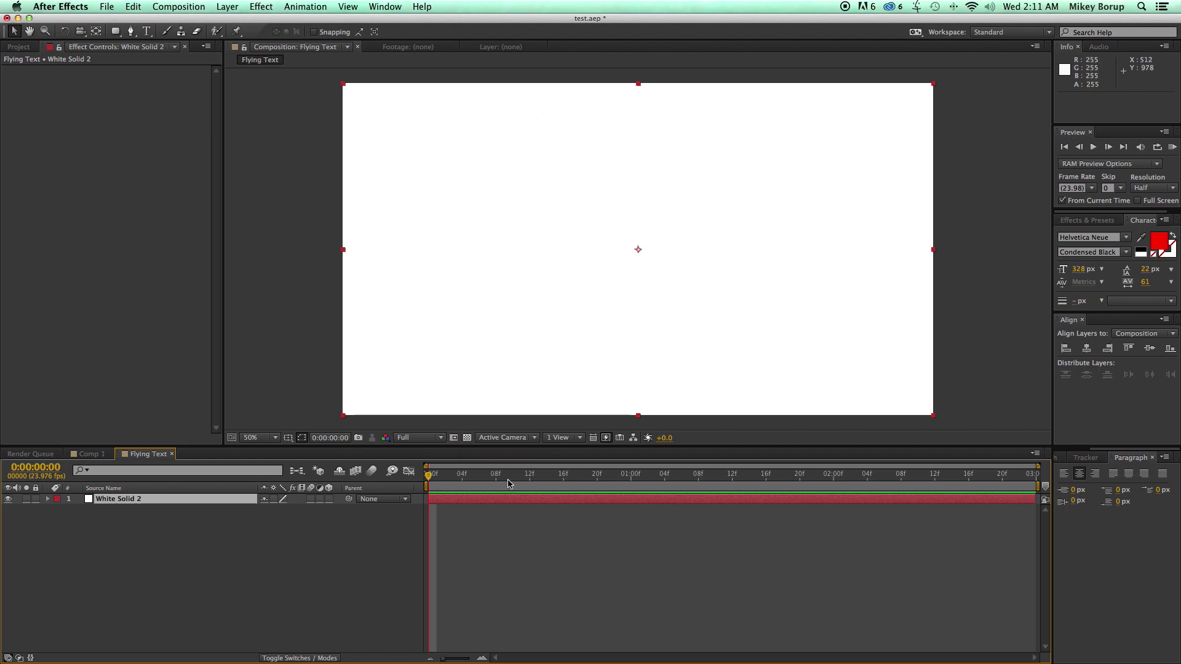
left_click(519, 566)
Type 'Flying Text' as a new text layer and centre it in the composition
left_click(146, 32)
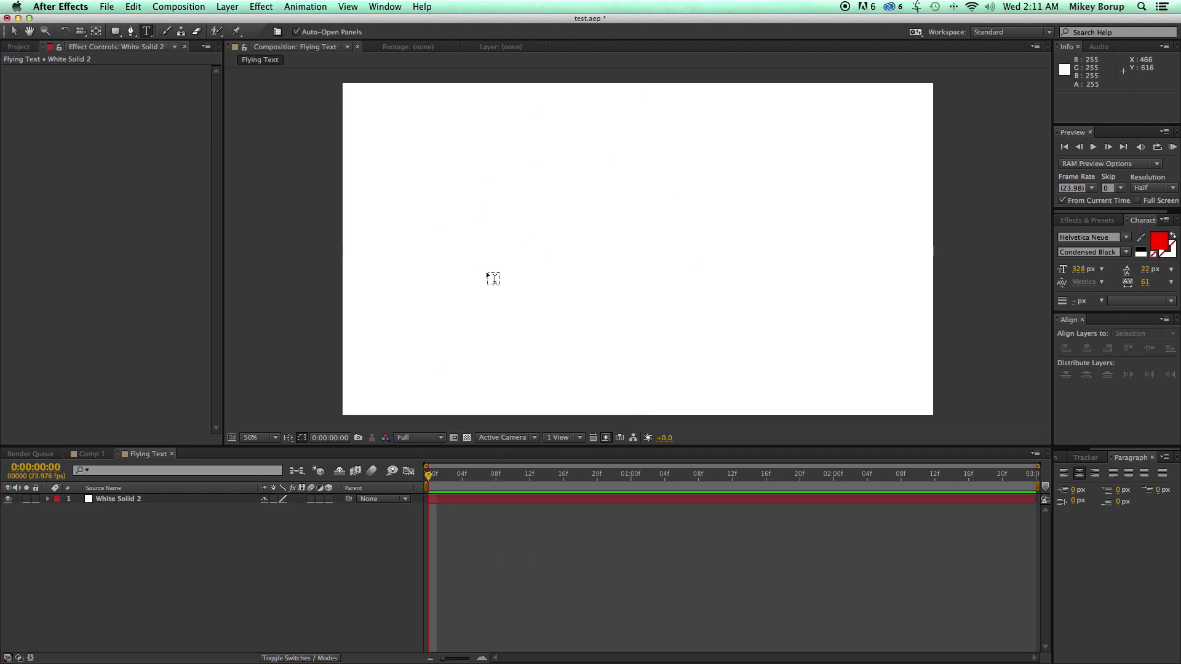
left_click(507, 261)
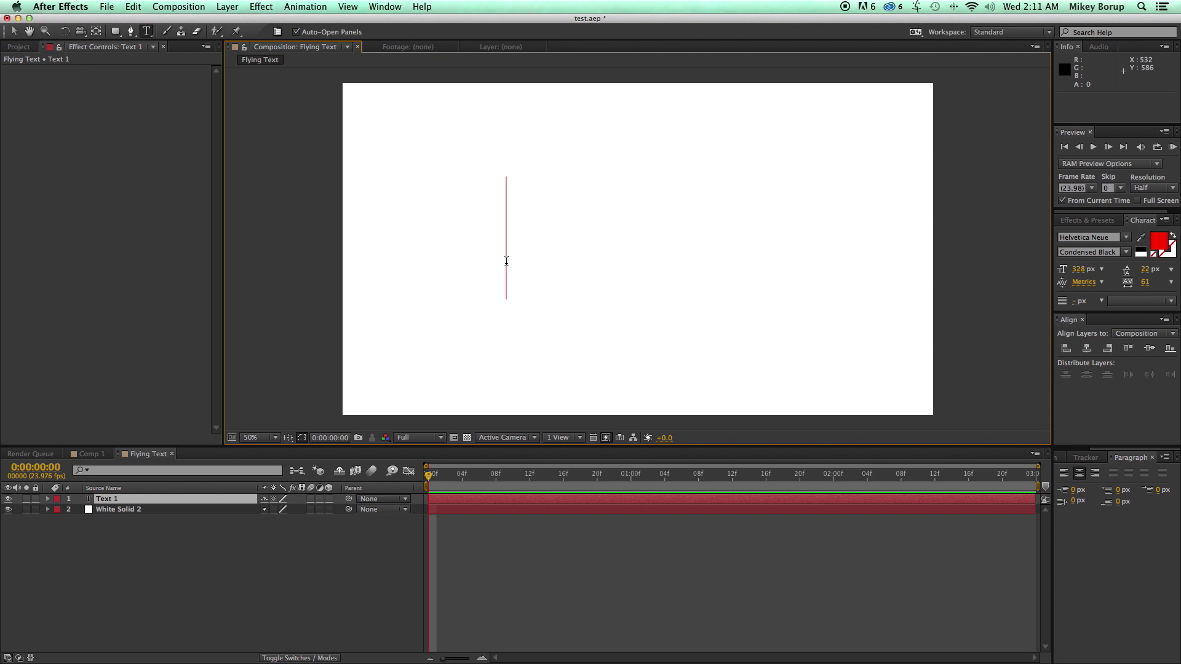
type("Flying Text")
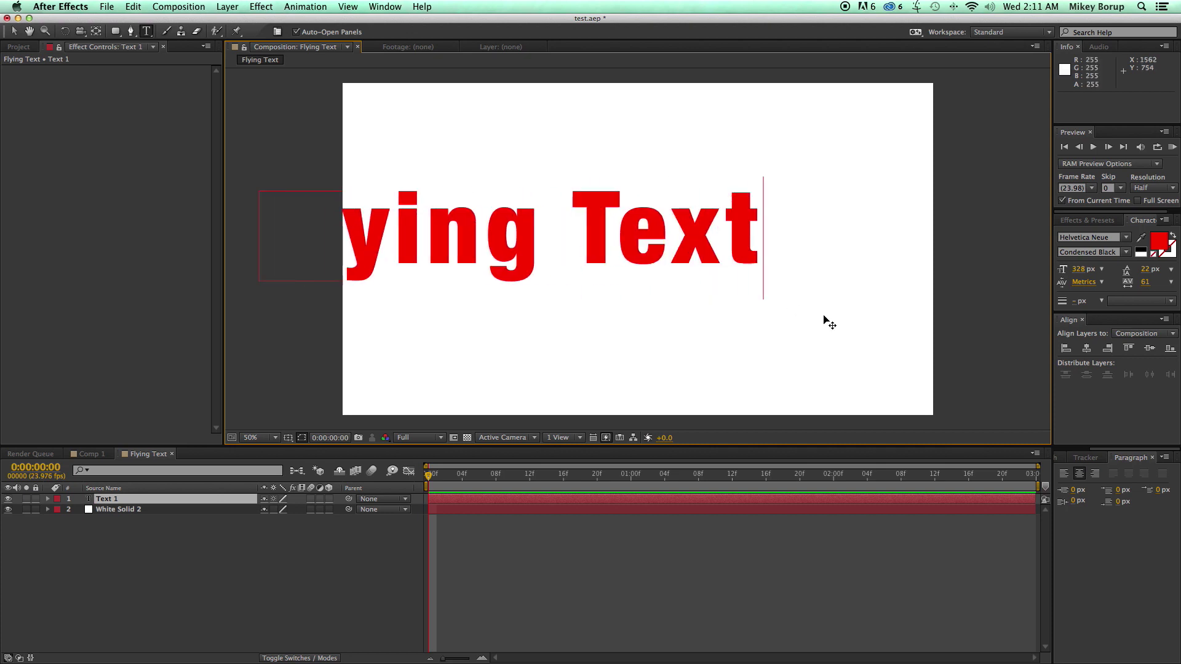
left_click(1150, 348)
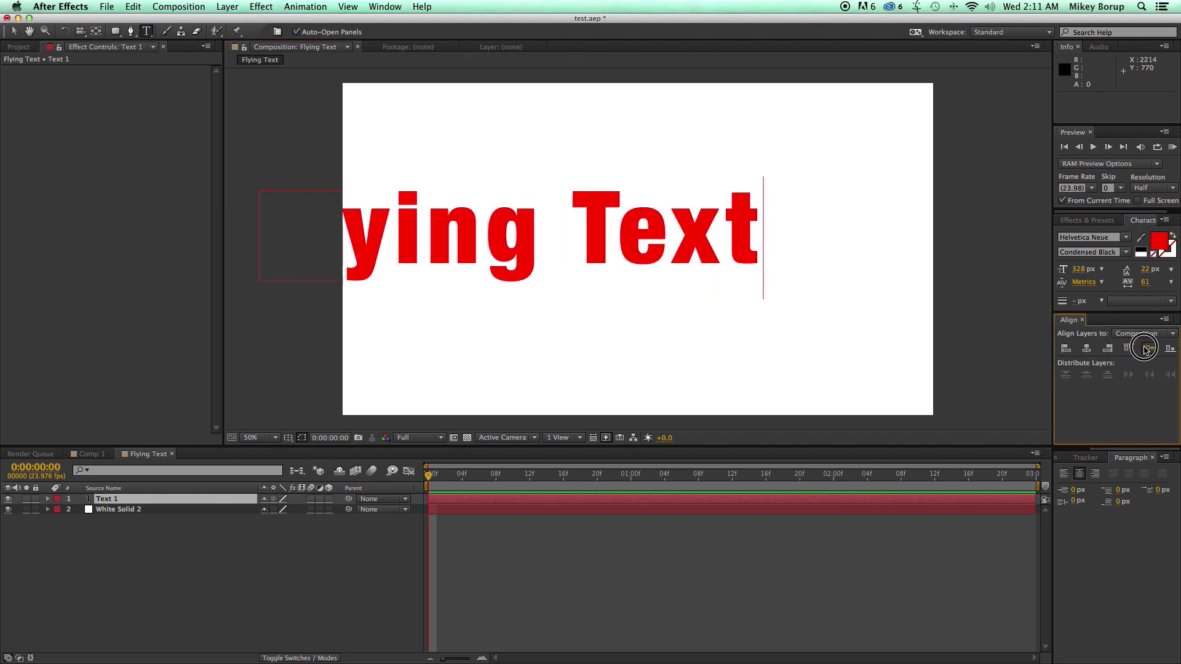
left_click(1087, 349)
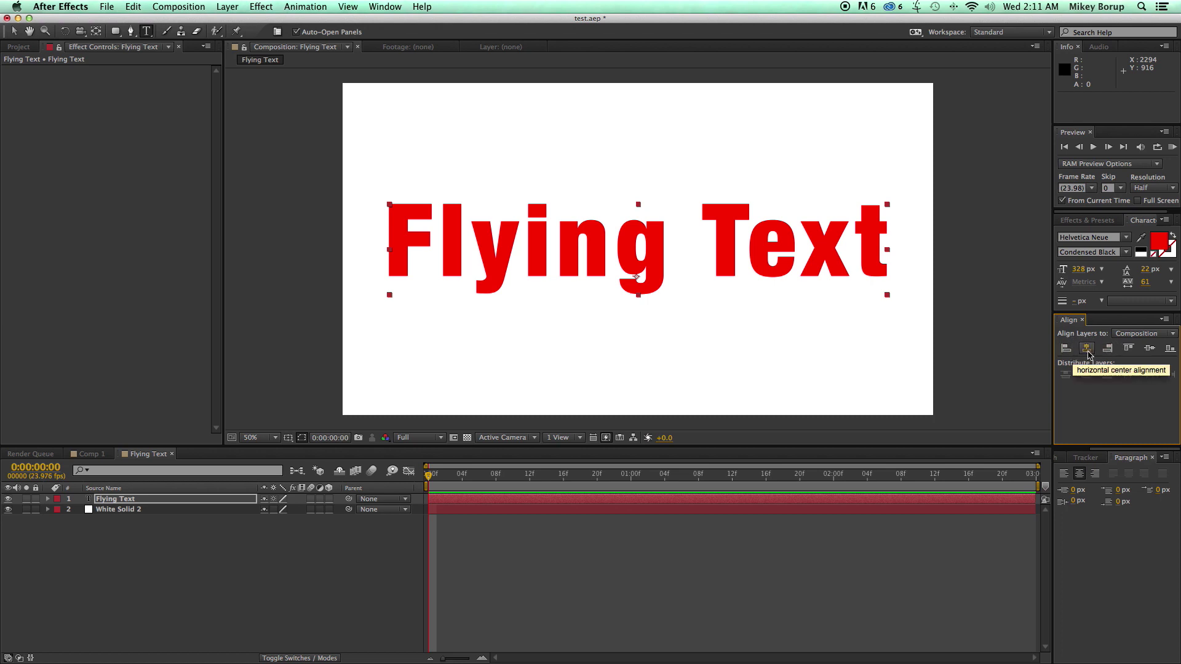
Try the edge alignments, re-centre the text, and tighten its tracking to -13
left_click(1128, 349)
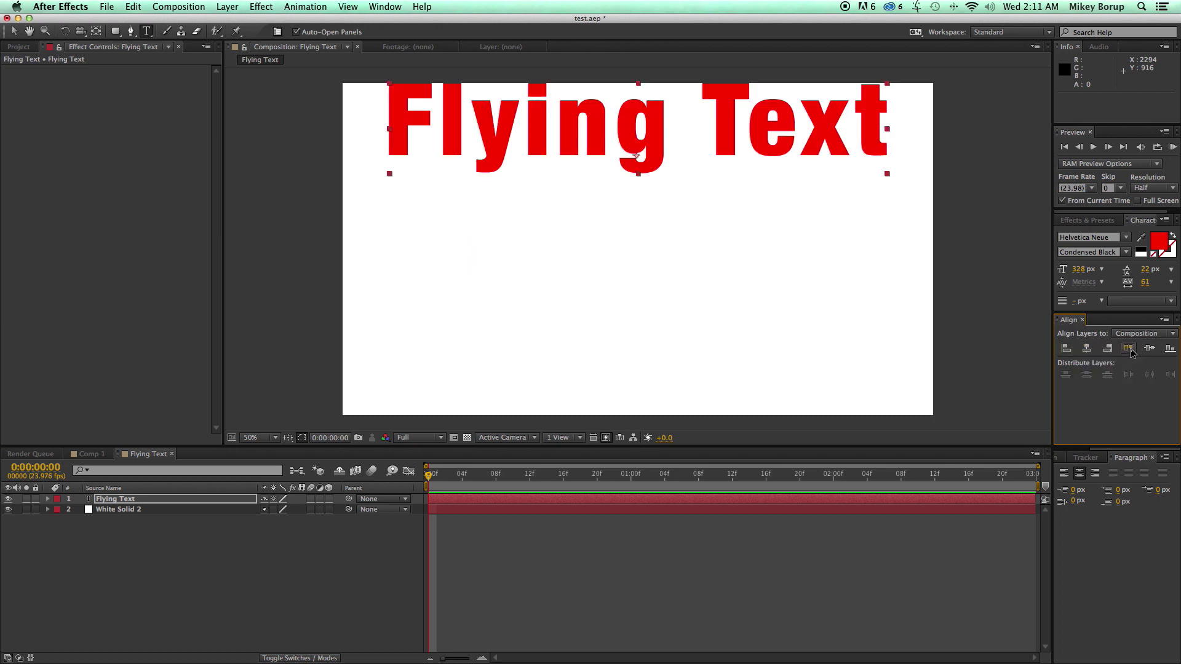
left_click(1170, 348)
left_click(1066, 348)
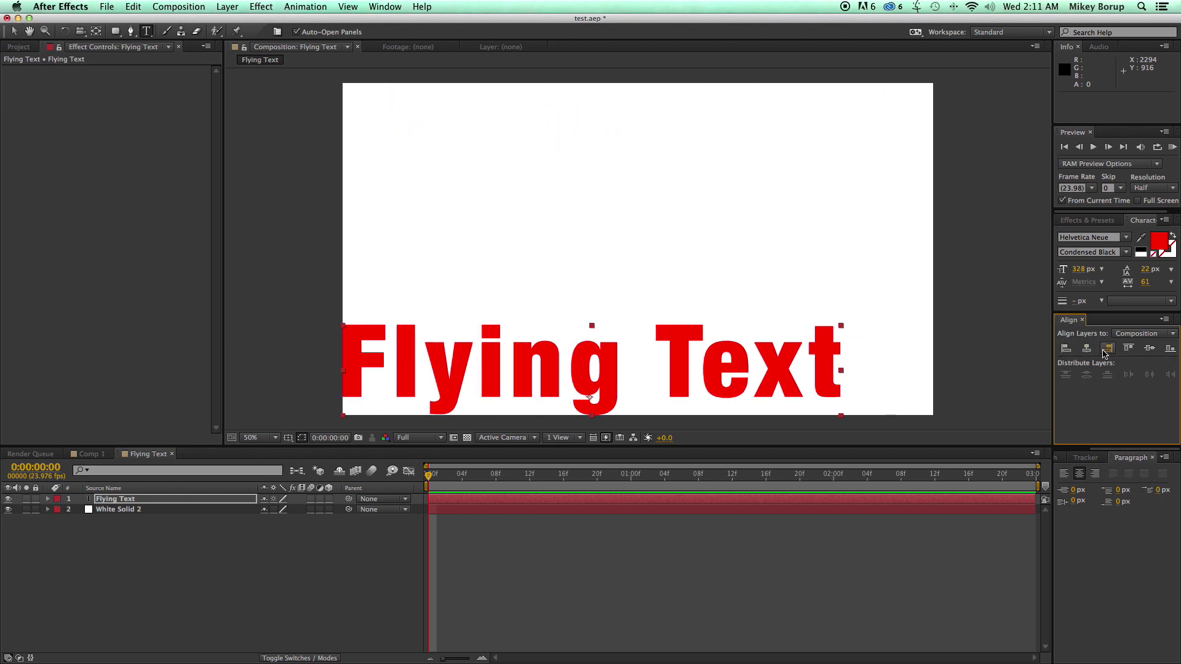
left_click(1108, 348)
left_click(1150, 348)
left_click(1087, 348)
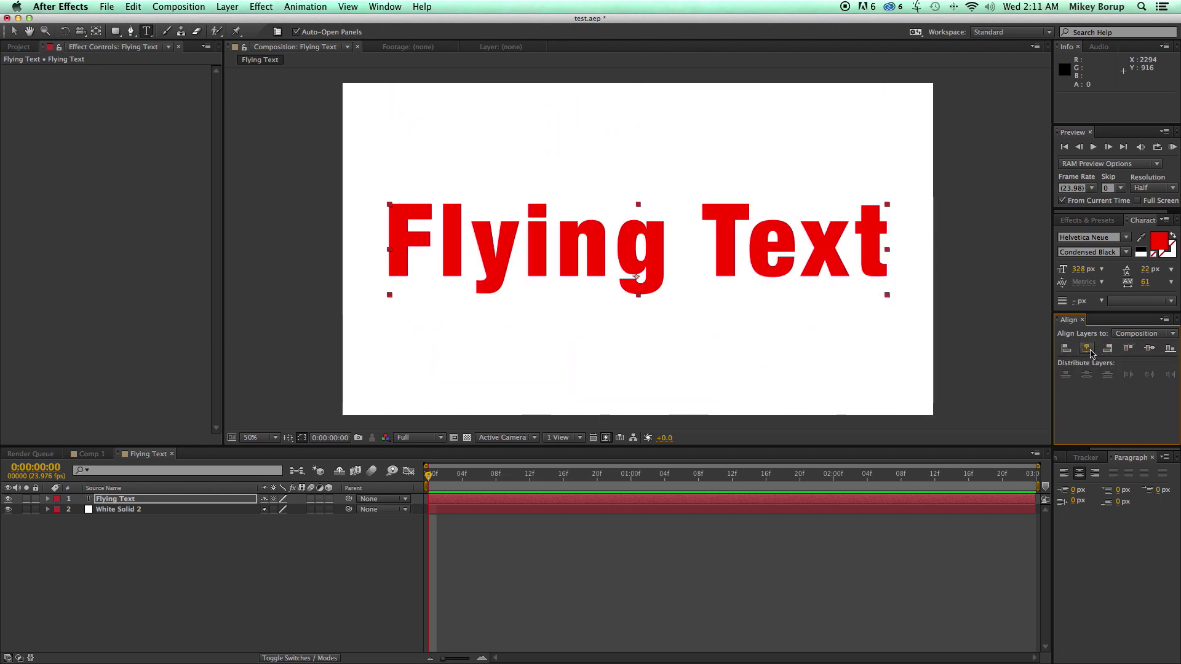
left_click_drag(1146, 282, 1095, 285)
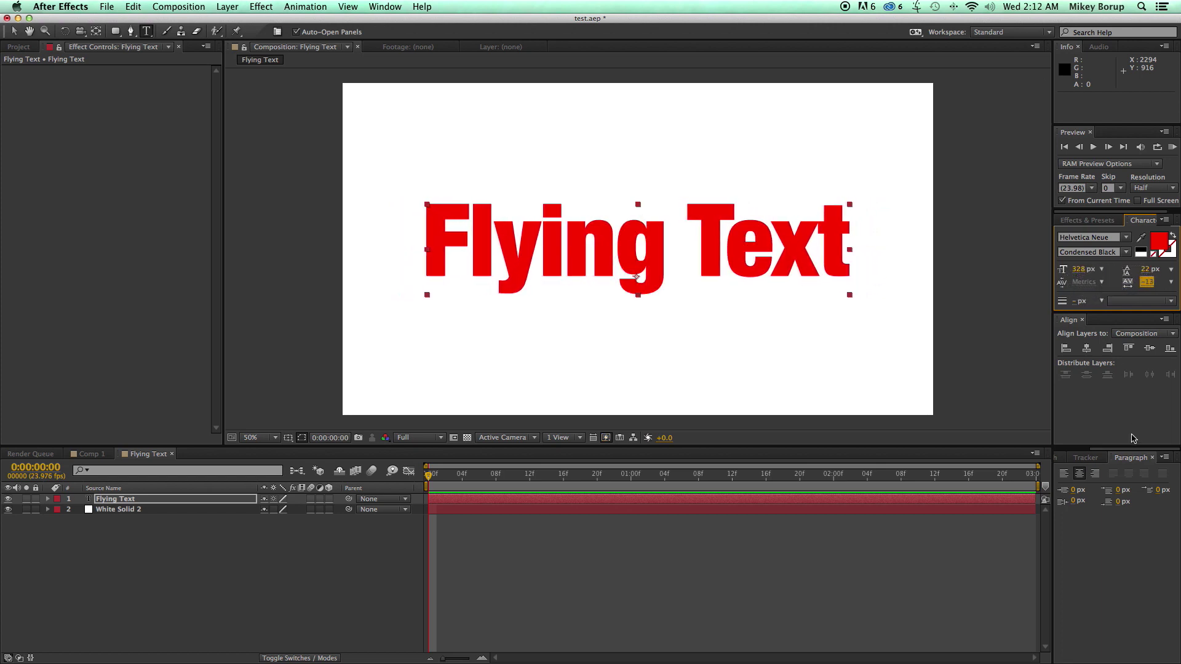
left_click(712, 548)
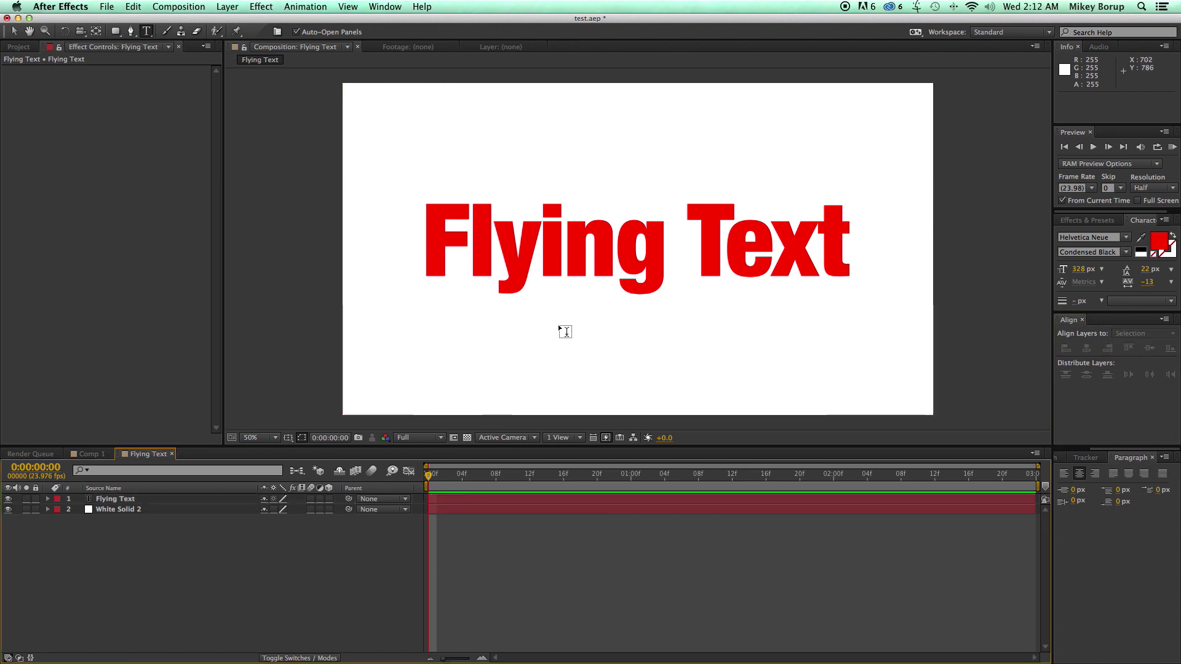
Convert the Flying Text layer into shapes with Create Shapes from Text
left_click(142, 499)
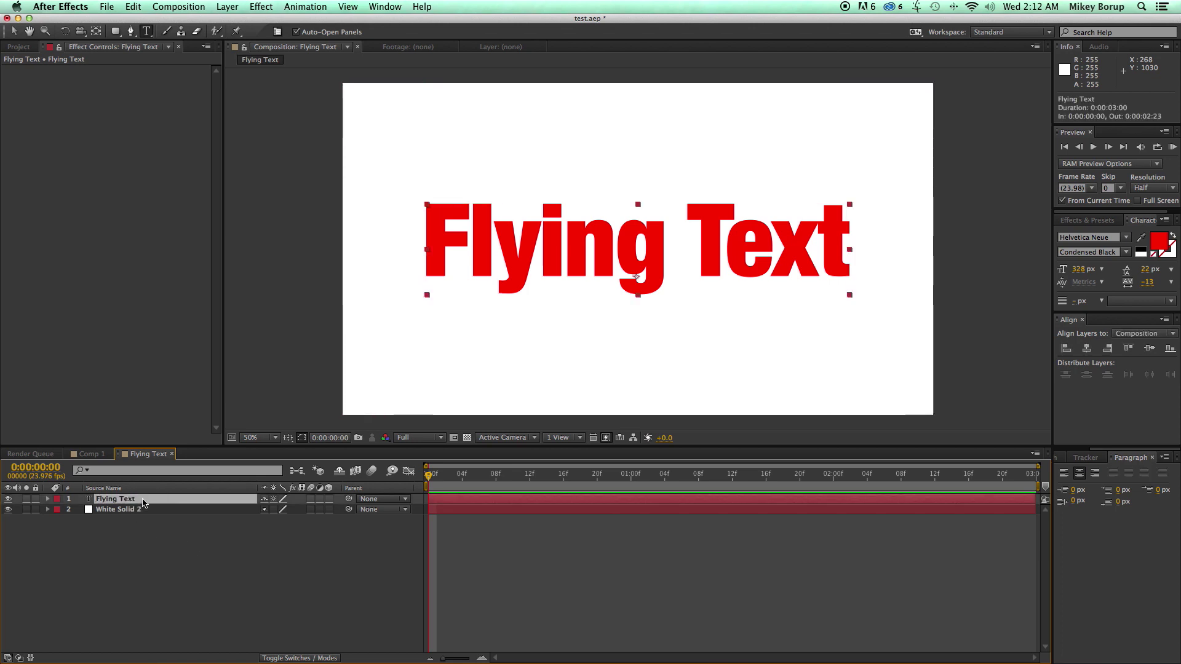
right_click(144, 502)
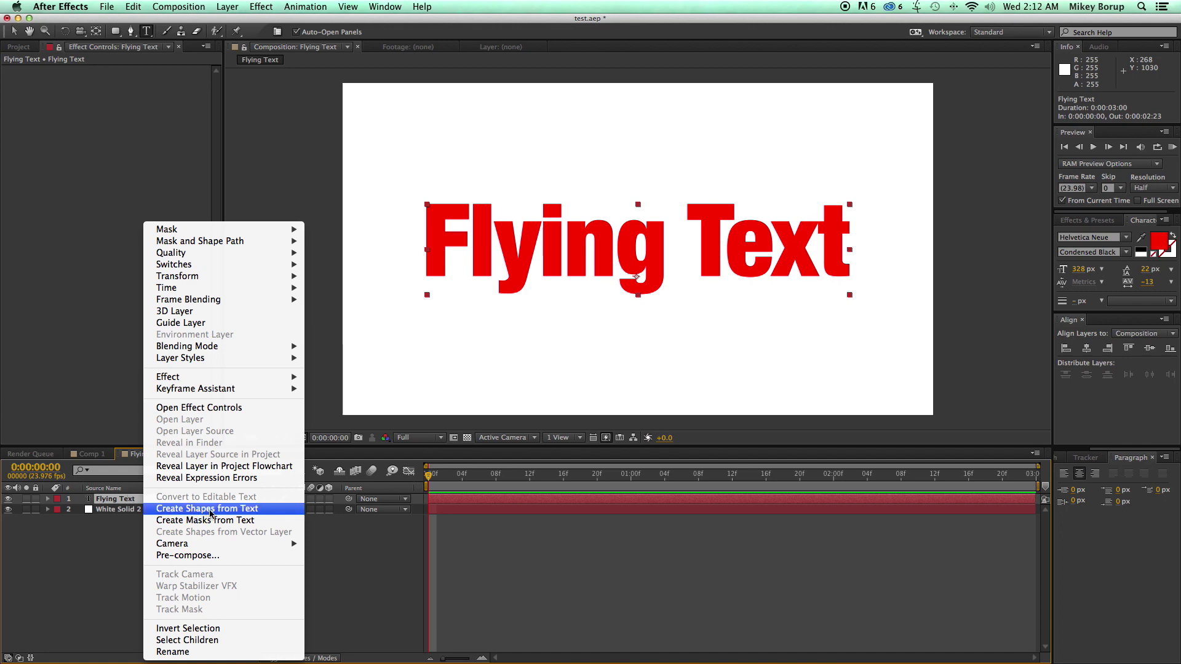
left_click(210, 509)
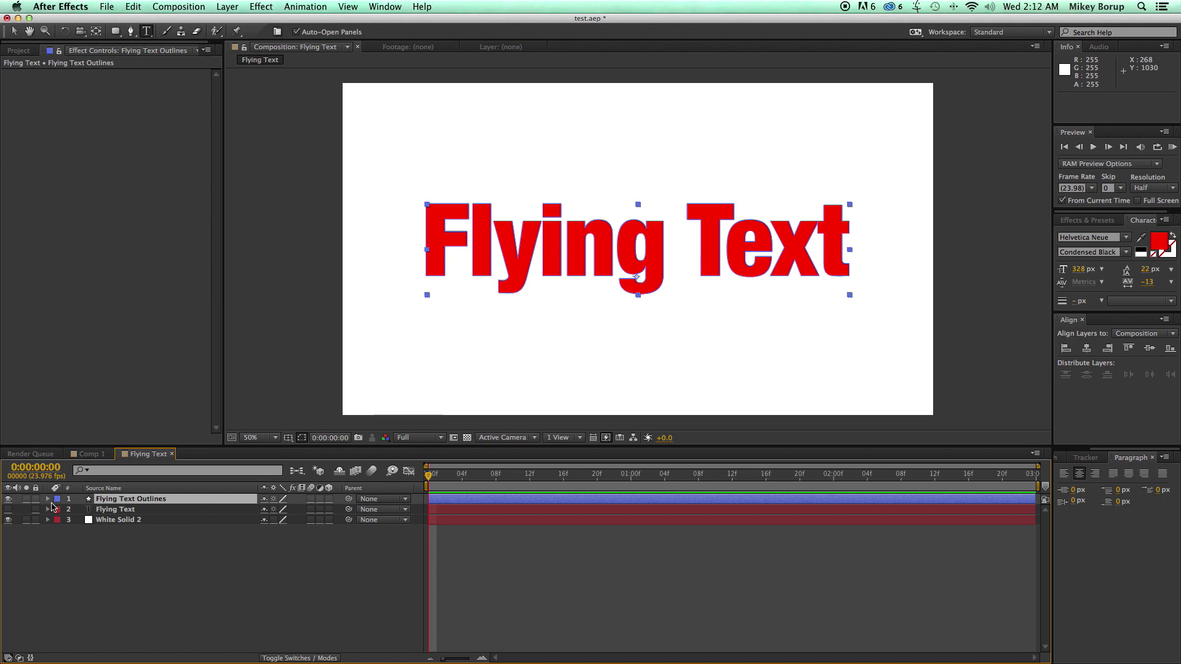
Inspect the outlines layer's letter groups, toggling the l letter's visibility off and on
left_click(47, 499)
left_click(59, 510)
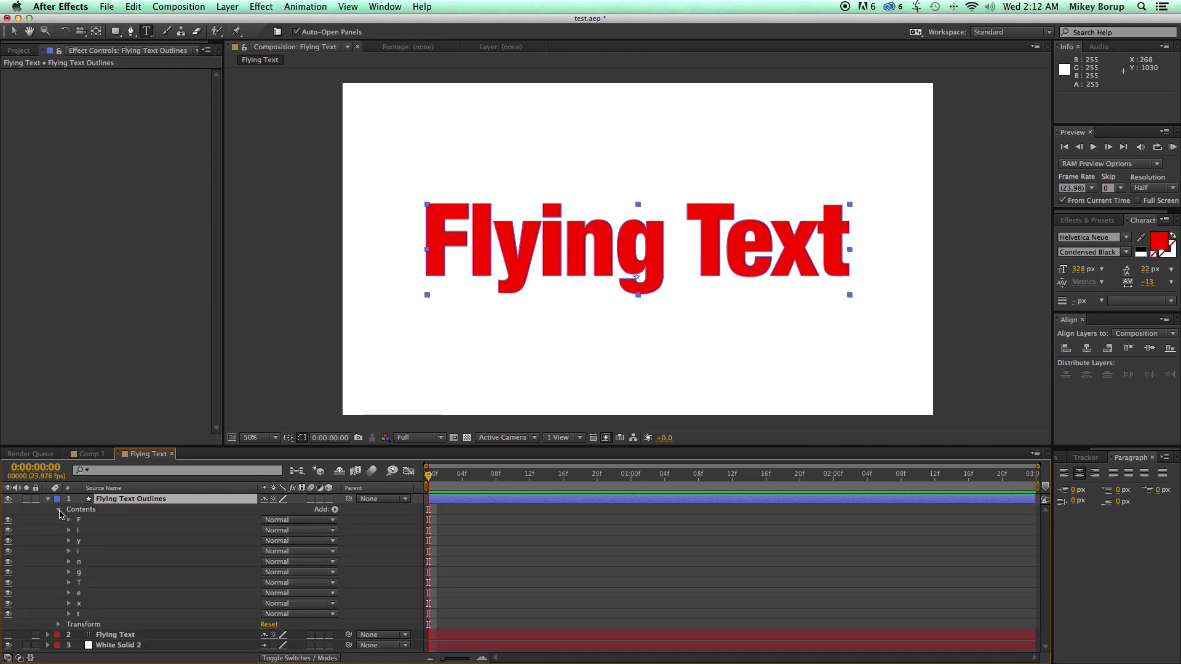
left_click(96, 522)
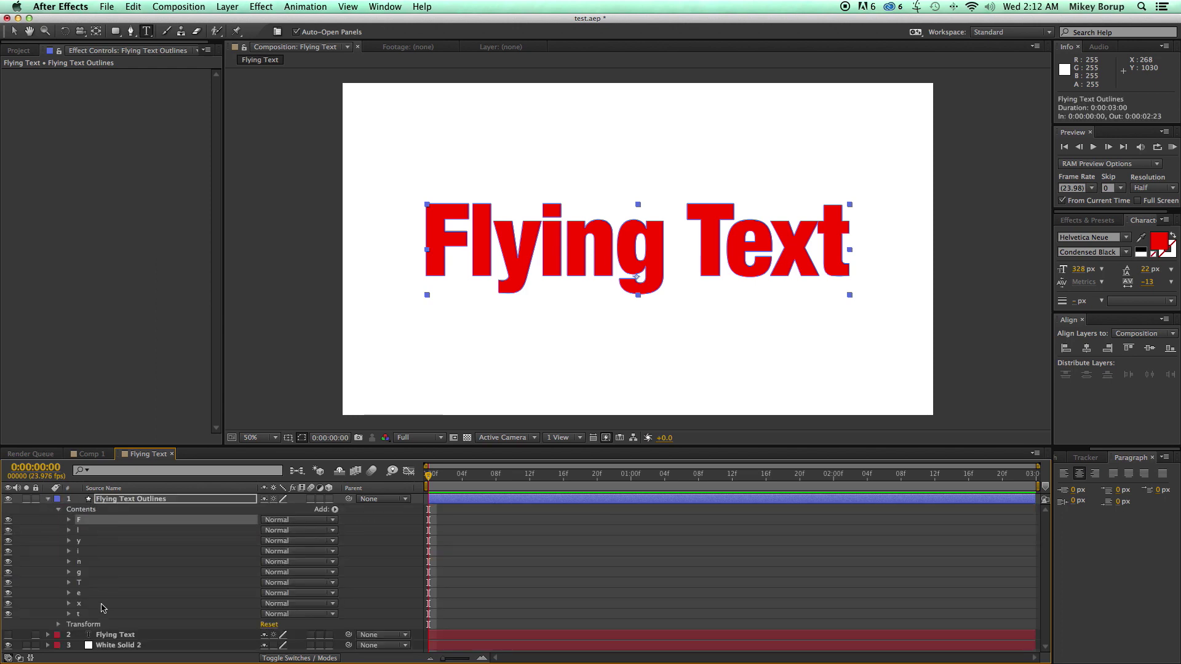
left_click(96, 531)
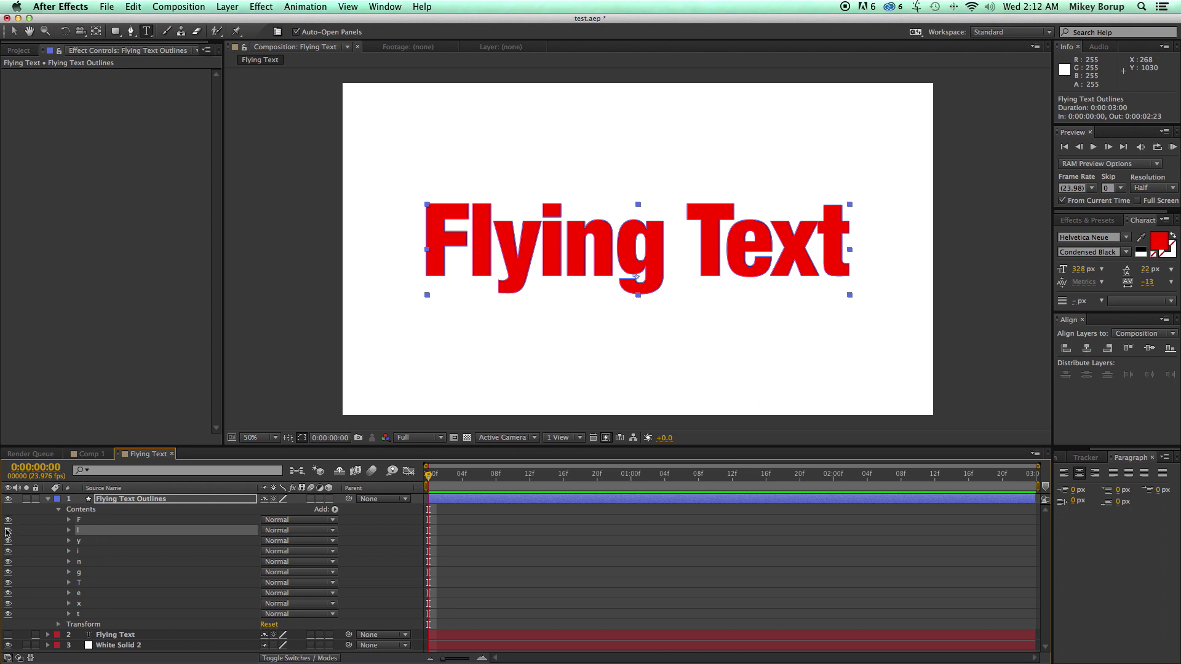
left_click(8, 532)
left_click(8, 531)
left_click(110, 541)
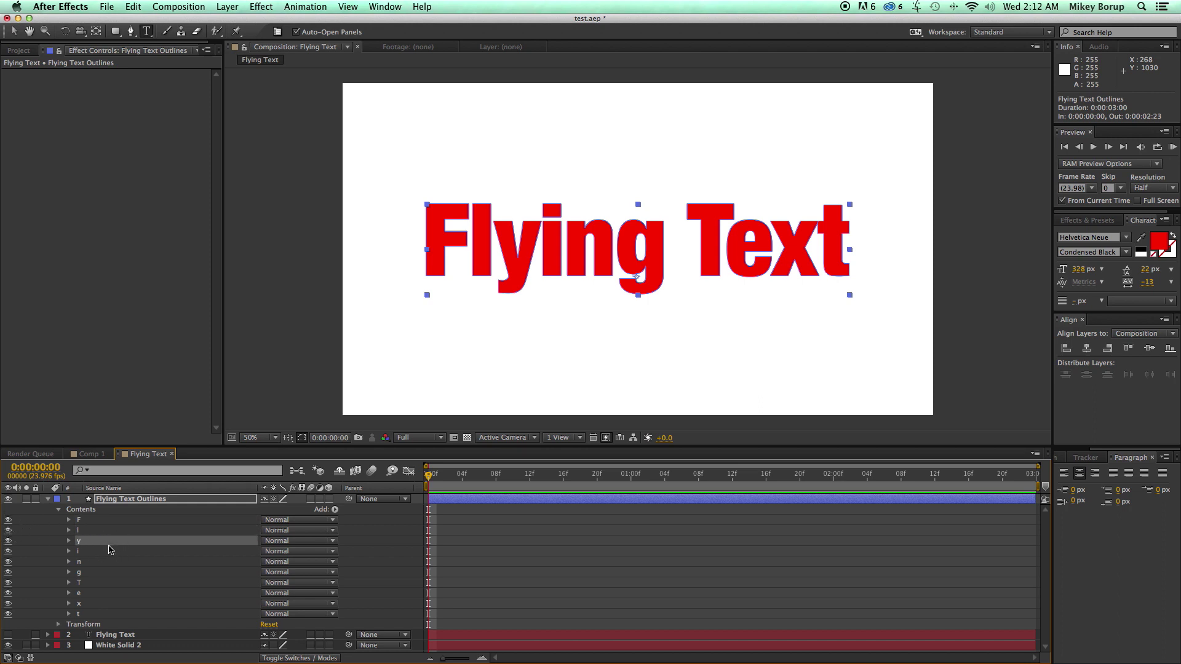
left_click(106, 573)
left_click(107, 583)
left_click(58, 511)
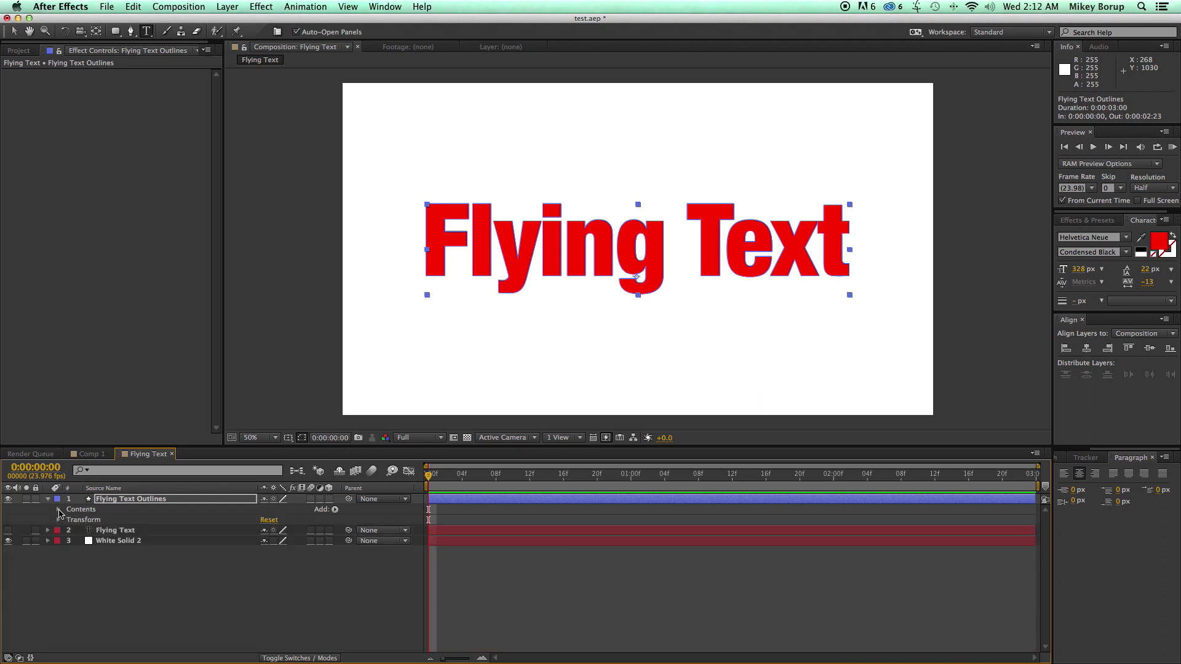
Delete the original text layer and reveal the Flying Text Outlines letter groups
left_click(106, 532)
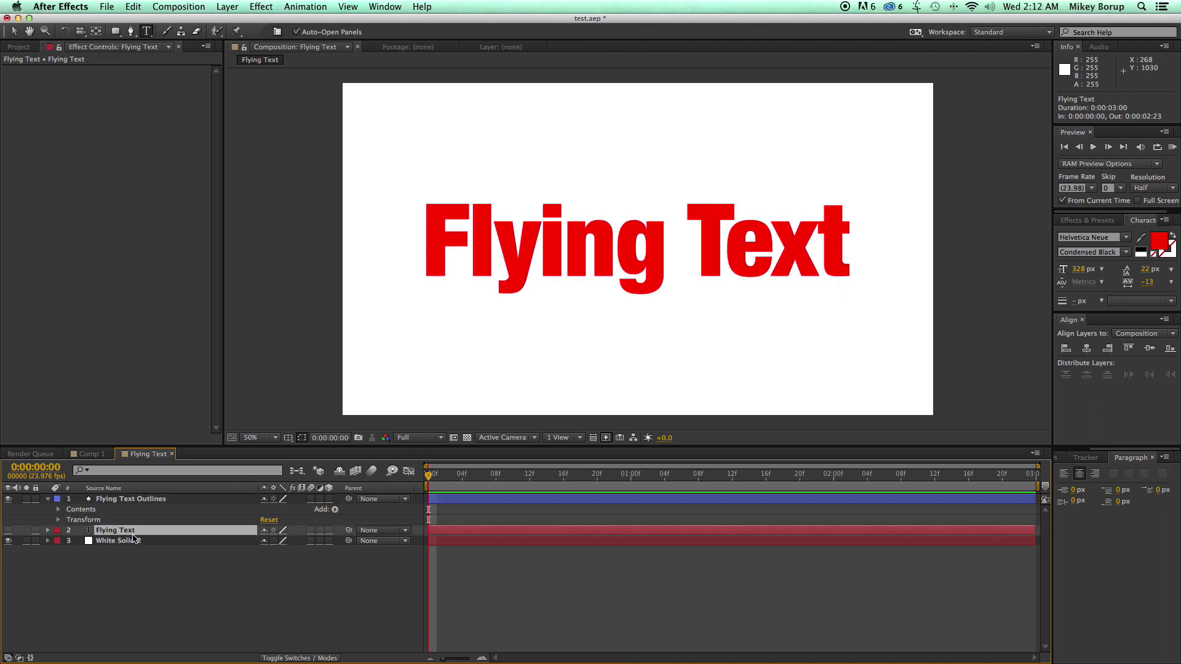
key("Delete")
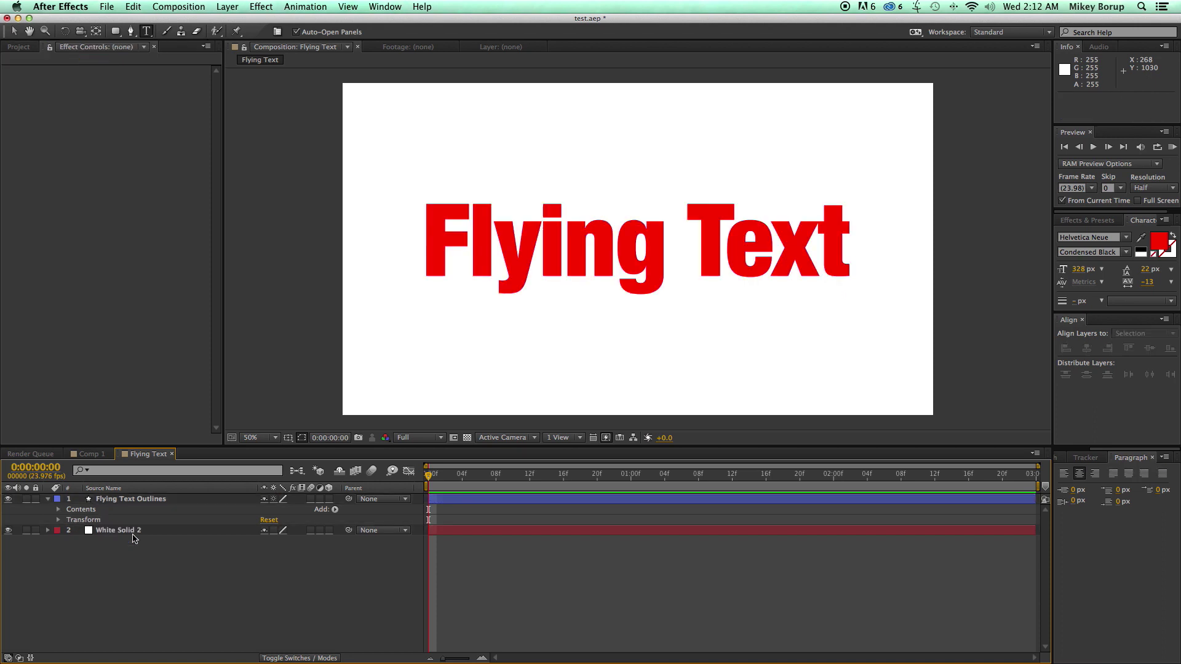
left_click(132, 500)
left_click(59, 510)
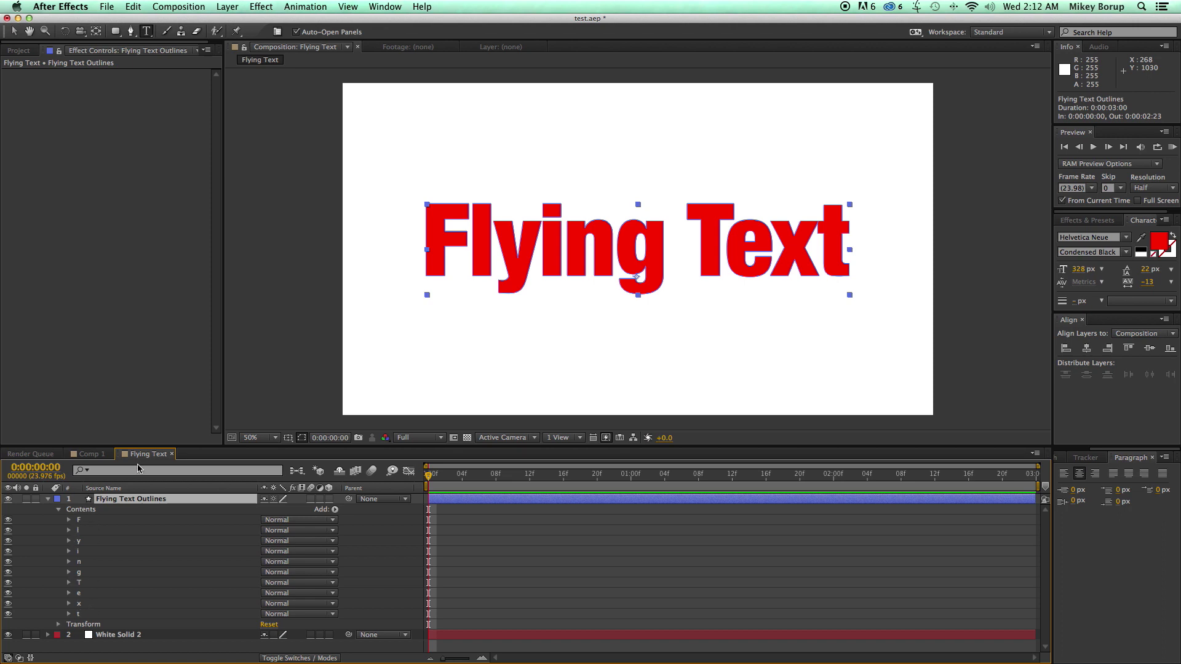
Enlarge the timeline so the Contents group and letters F through t all show
left_click_drag(182, 448, 181, 417)
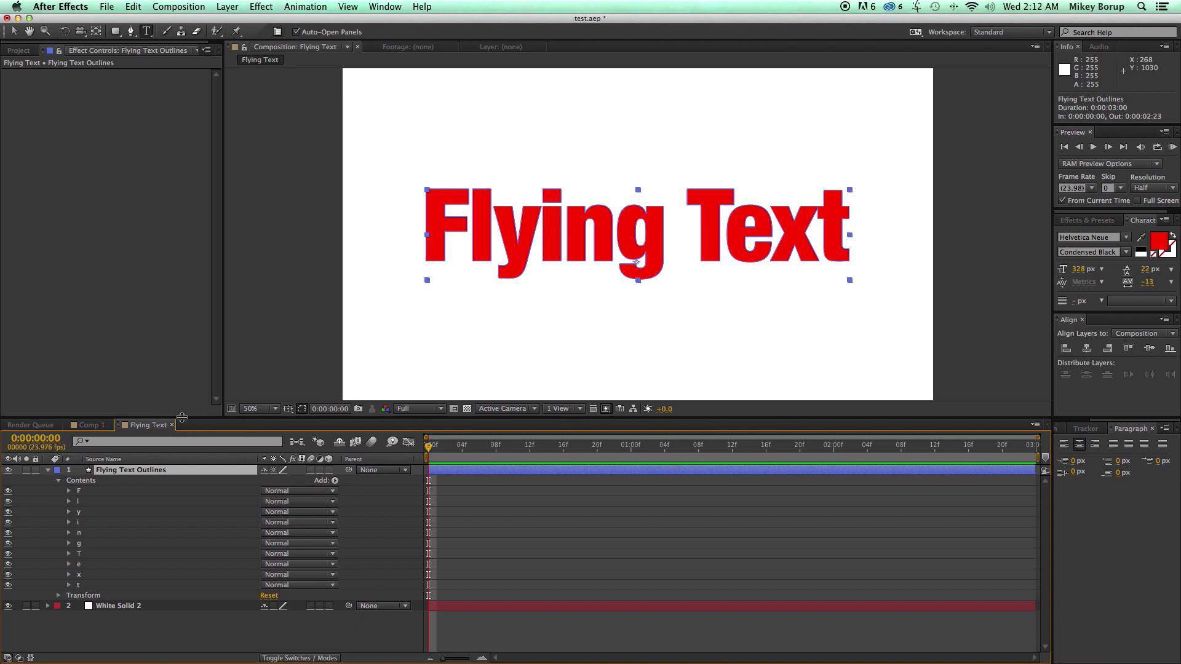
left_click(77, 482)
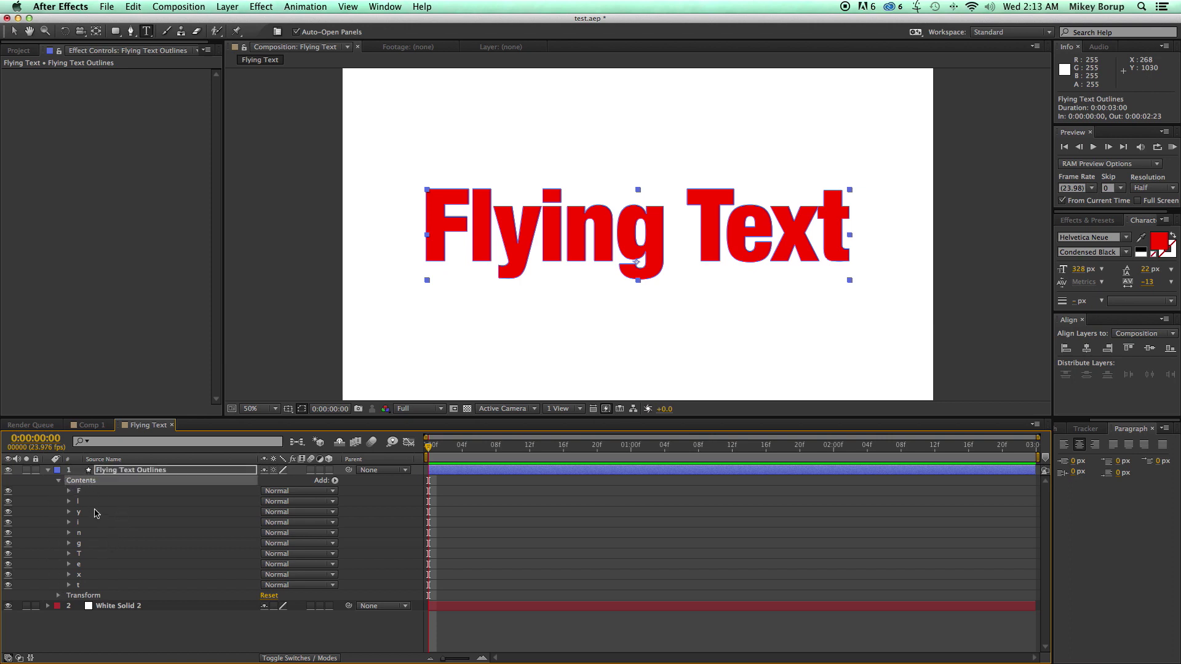
left_click(79, 491)
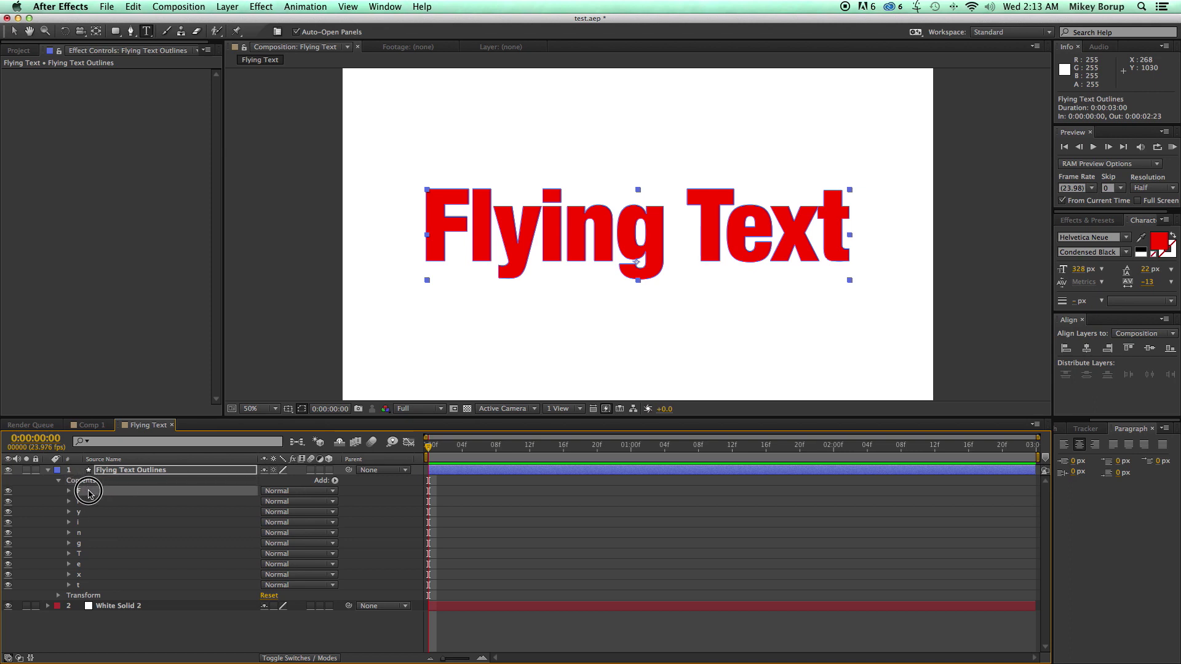
left_click(90, 586)
left_click(84, 492)
left_click(90, 484)
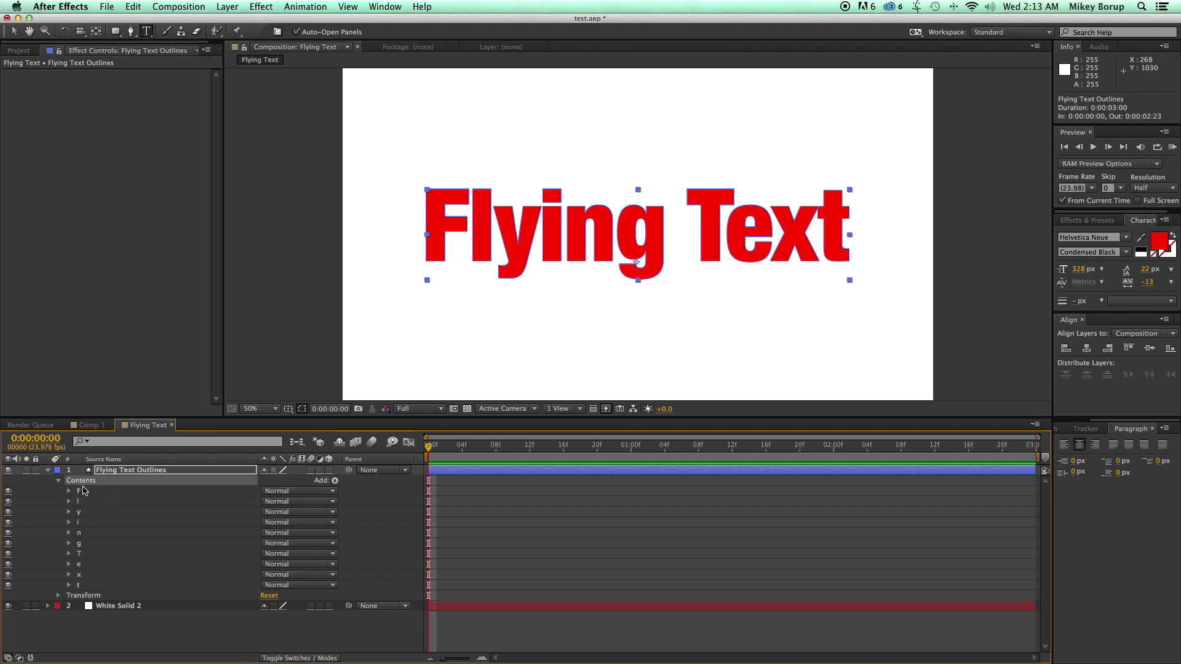
Add an empty group to the layer's contents and name it Text
left_click(334, 481)
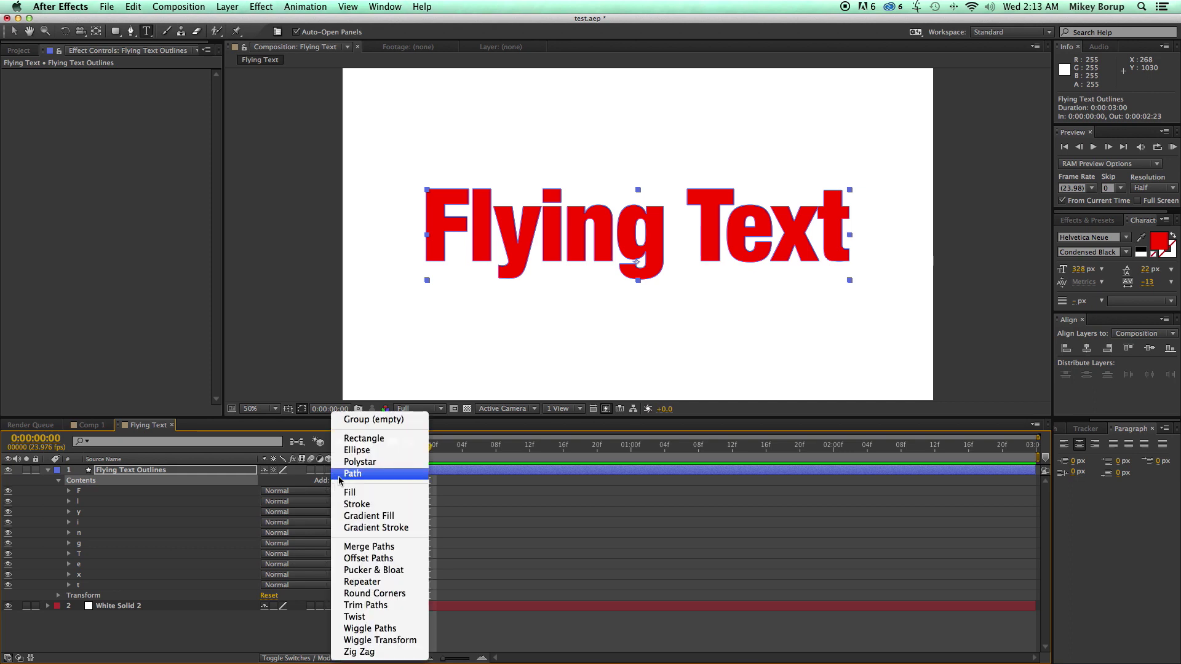
left_click(365, 420)
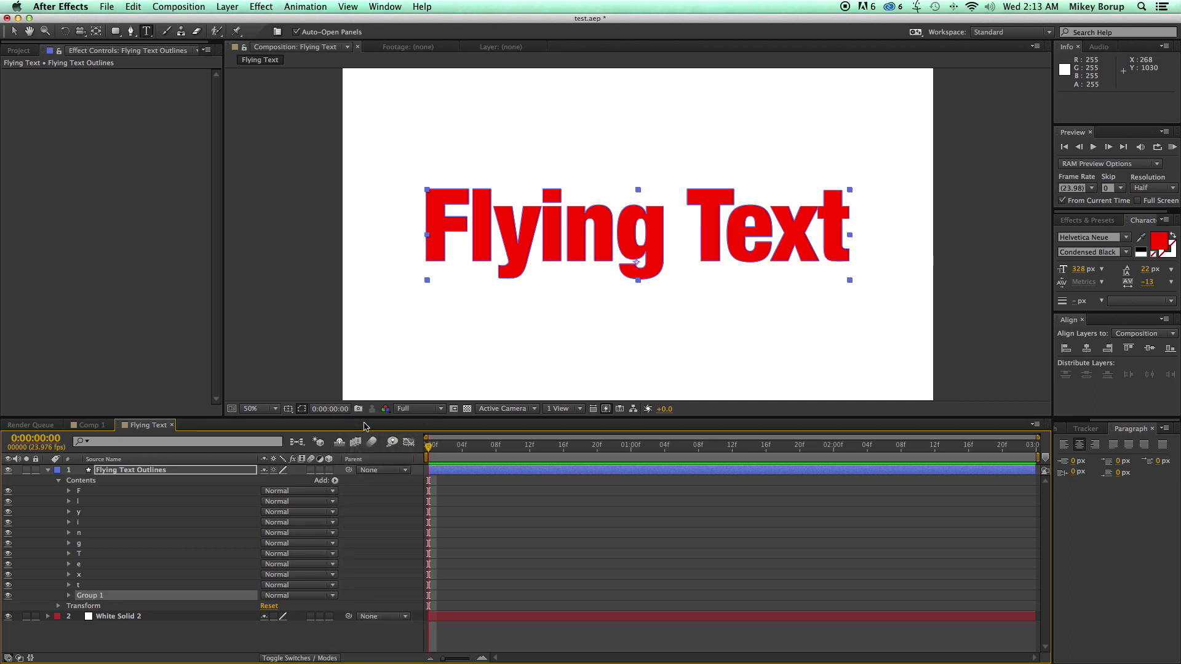
key("Return")
type("Text")
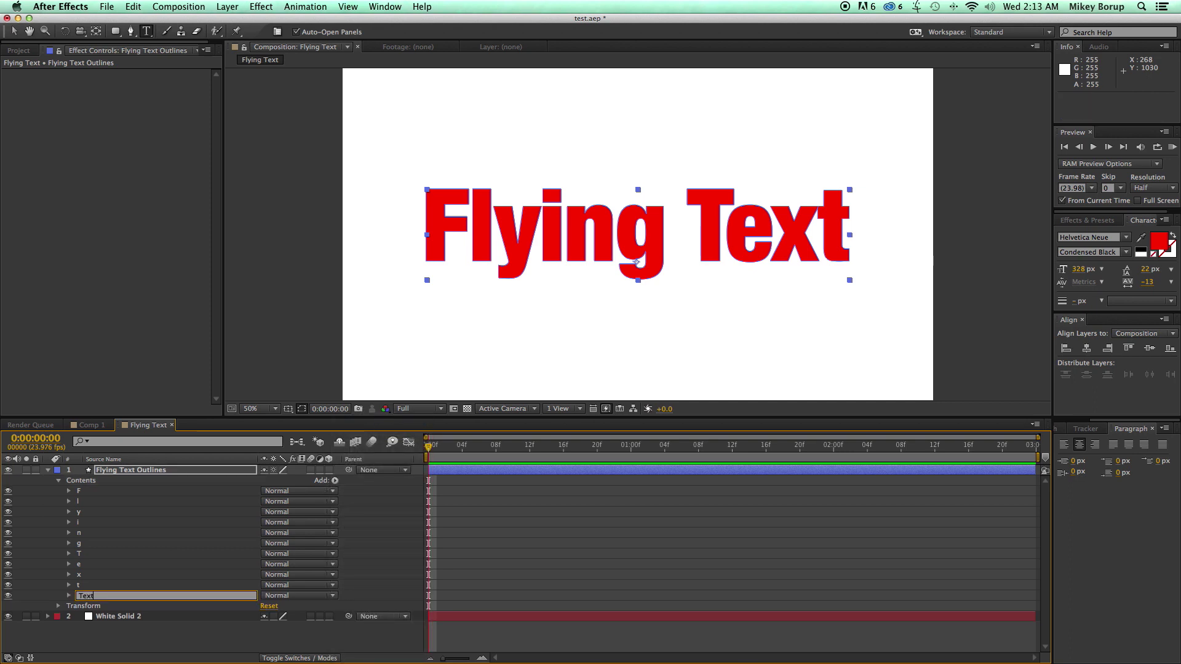
Move the letter groups F through t into the Text group
left_click(157, 544)
left_click(80, 584)
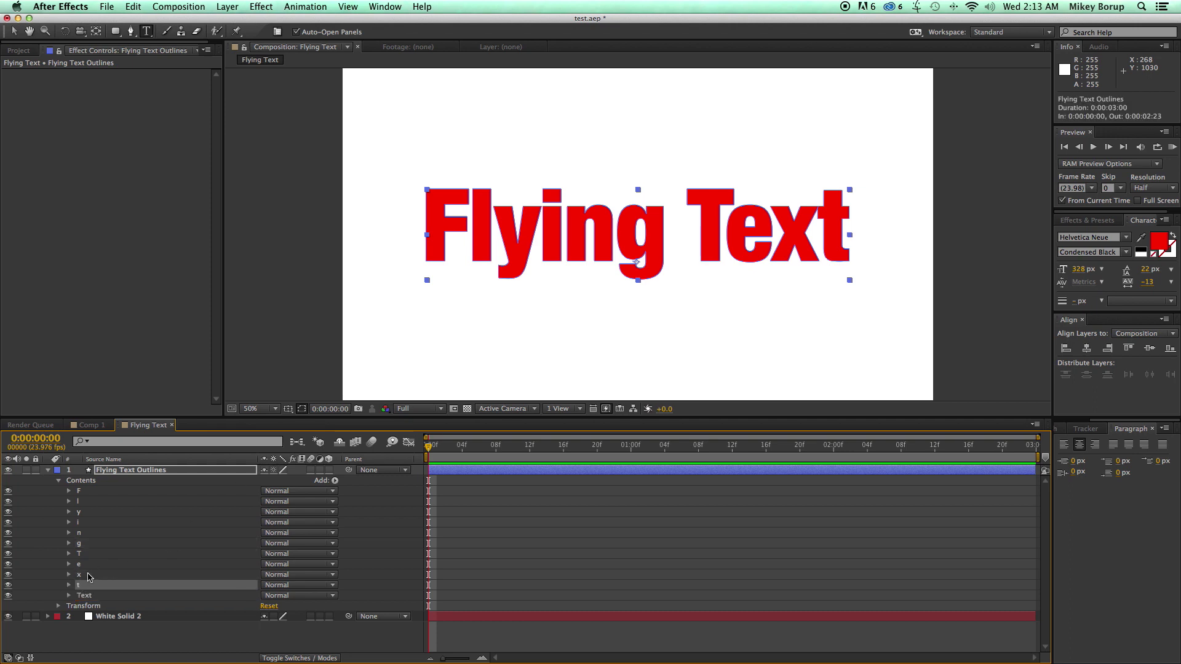
left_click(86, 491, "shift")
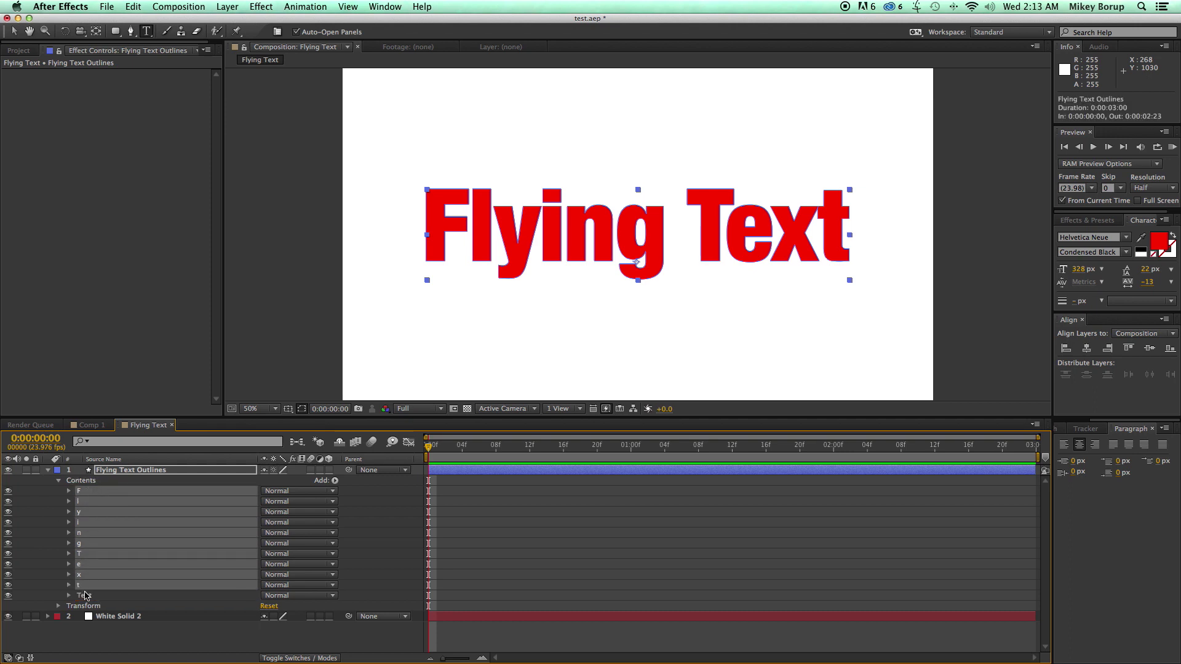
left_click_drag(84, 584, 90, 598)
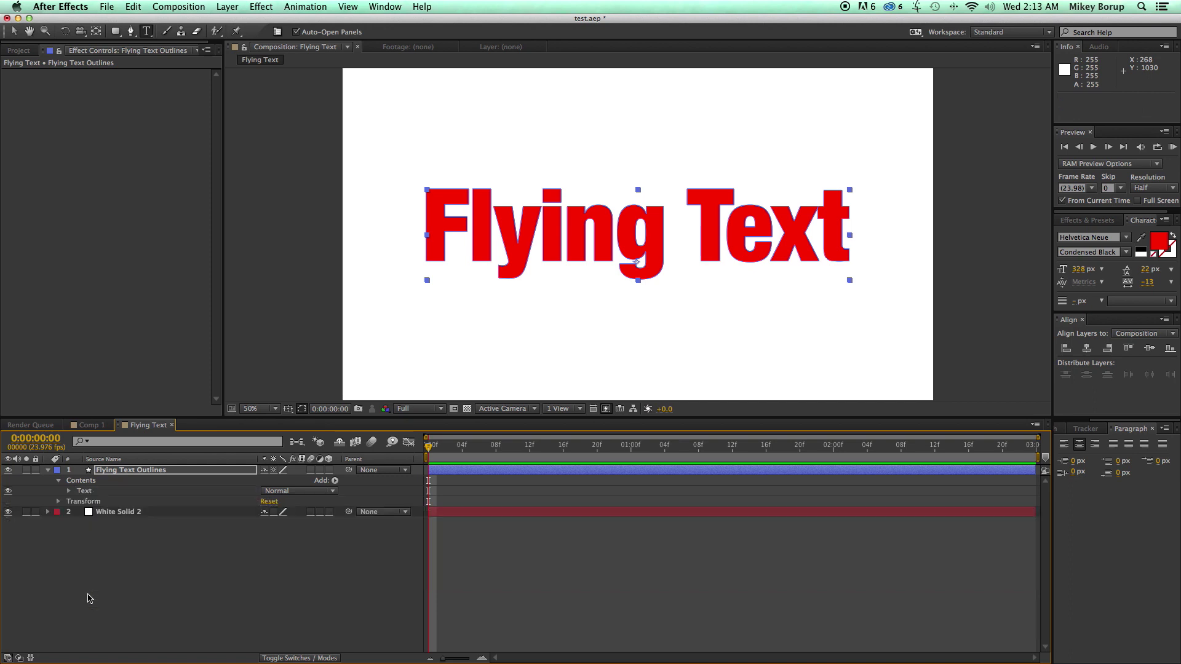
Add Merge Paths to the Text group to combine the letters
left_click(69, 491)
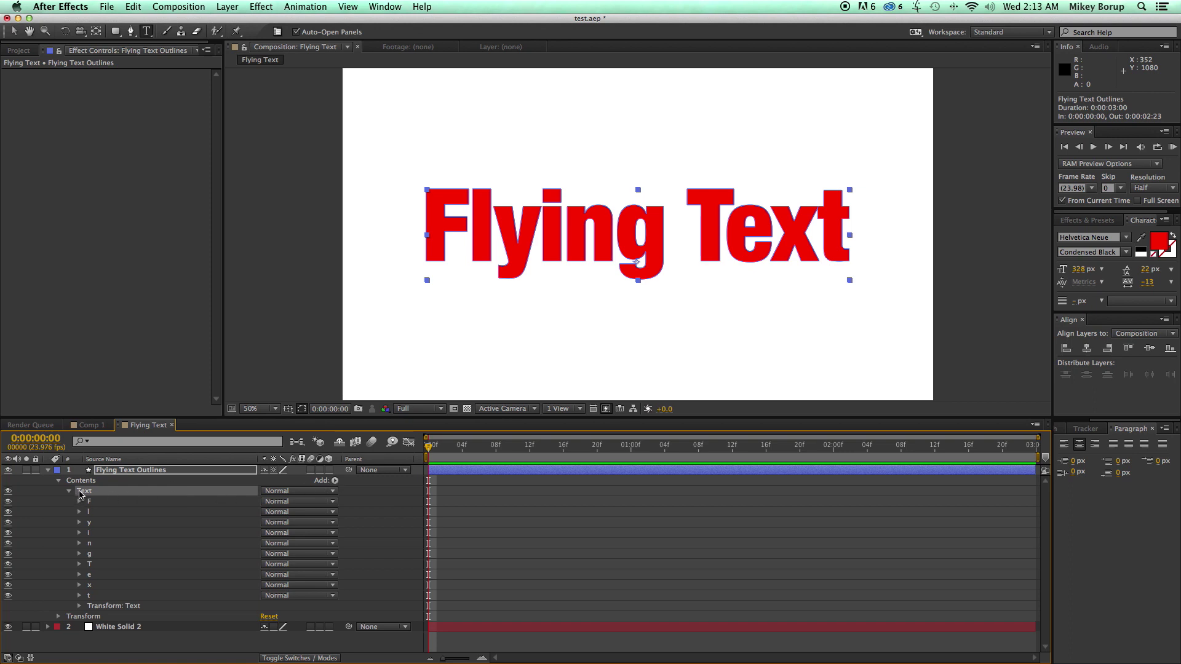
left_click(336, 481)
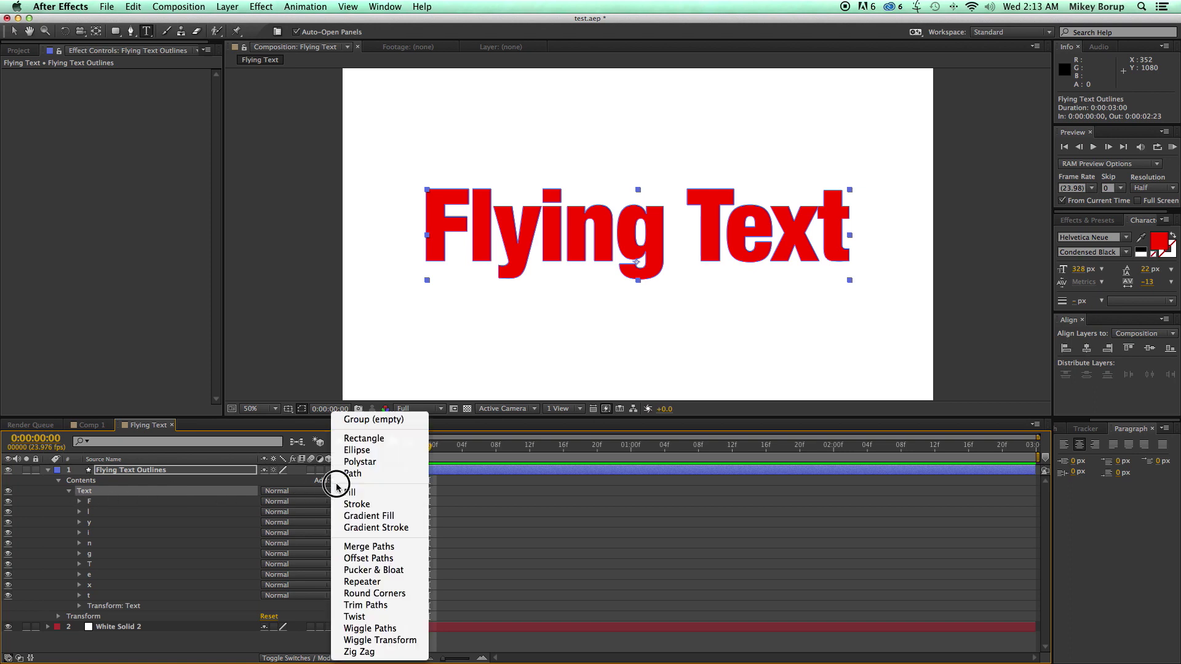
left_click(367, 547)
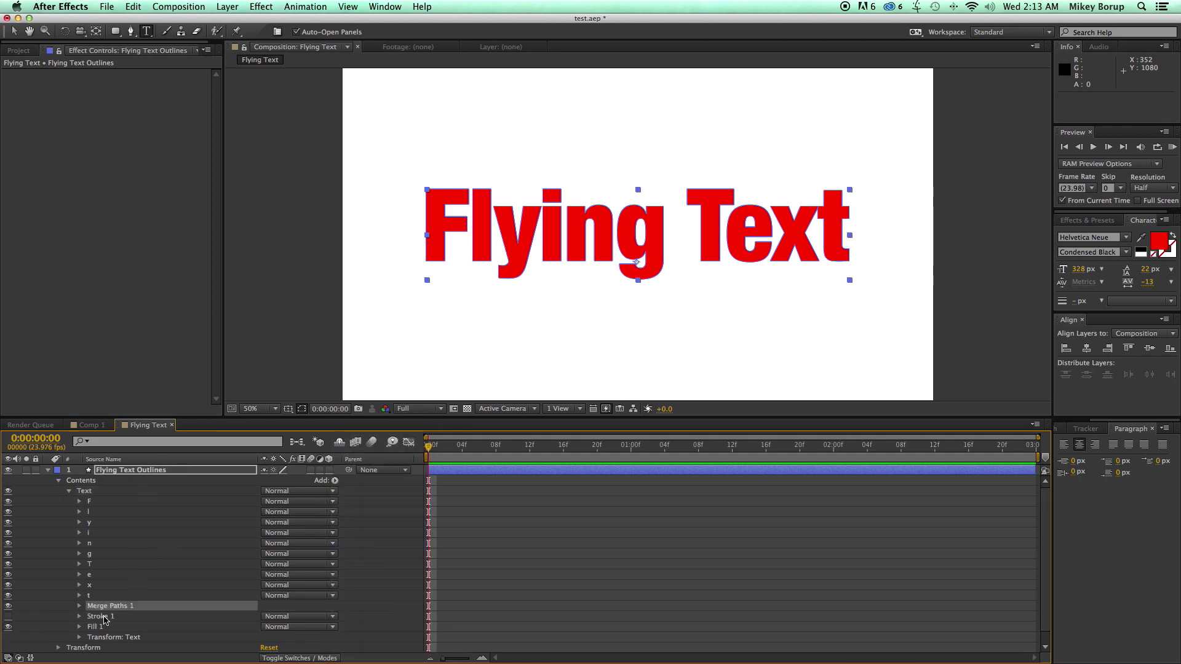
Change the Text group's Fill 1 colour to cyan 00DAFF
left_click(101, 617)
left_click(95, 627)
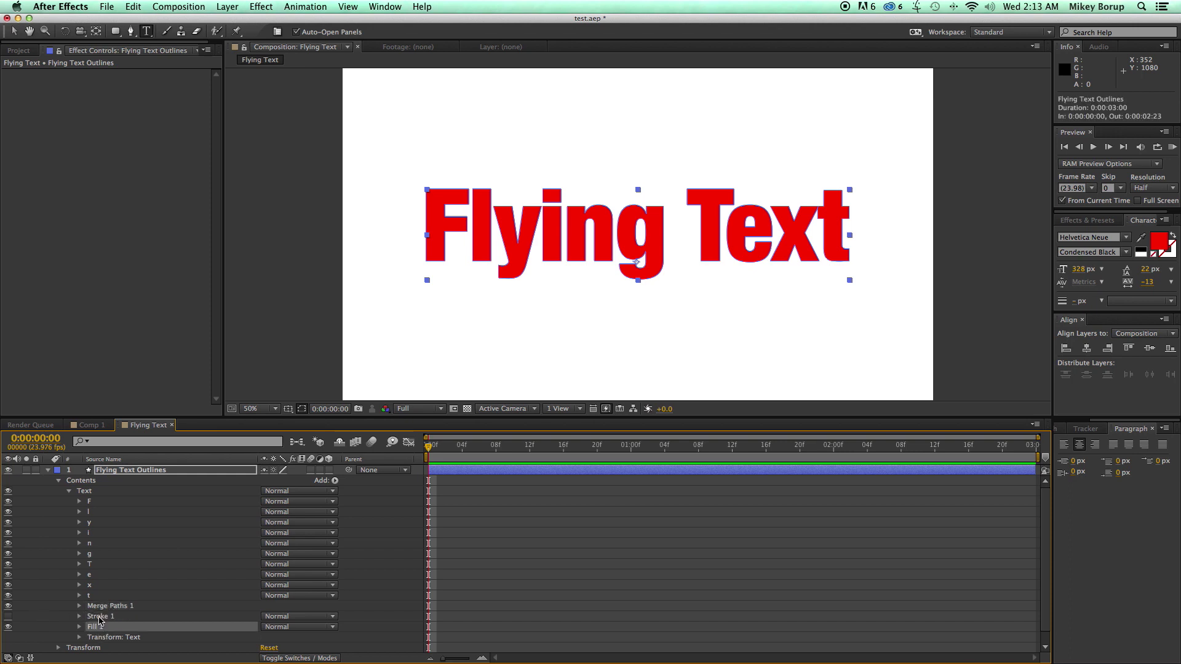
left_click(100, 617)
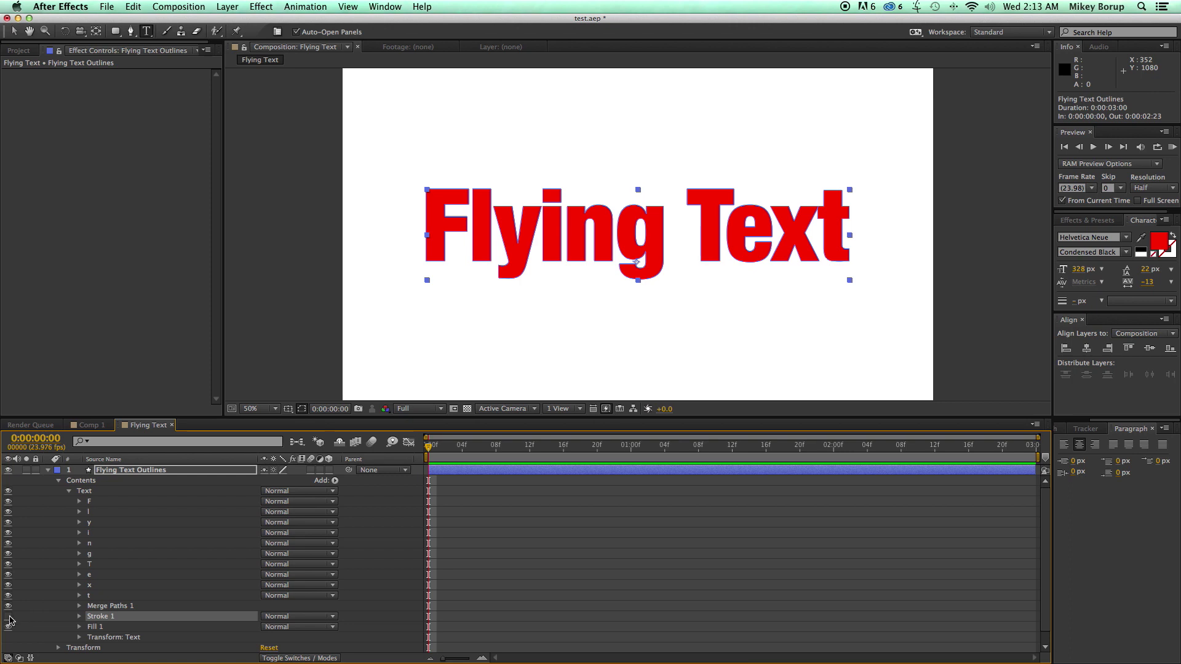
left_click(92, 627)
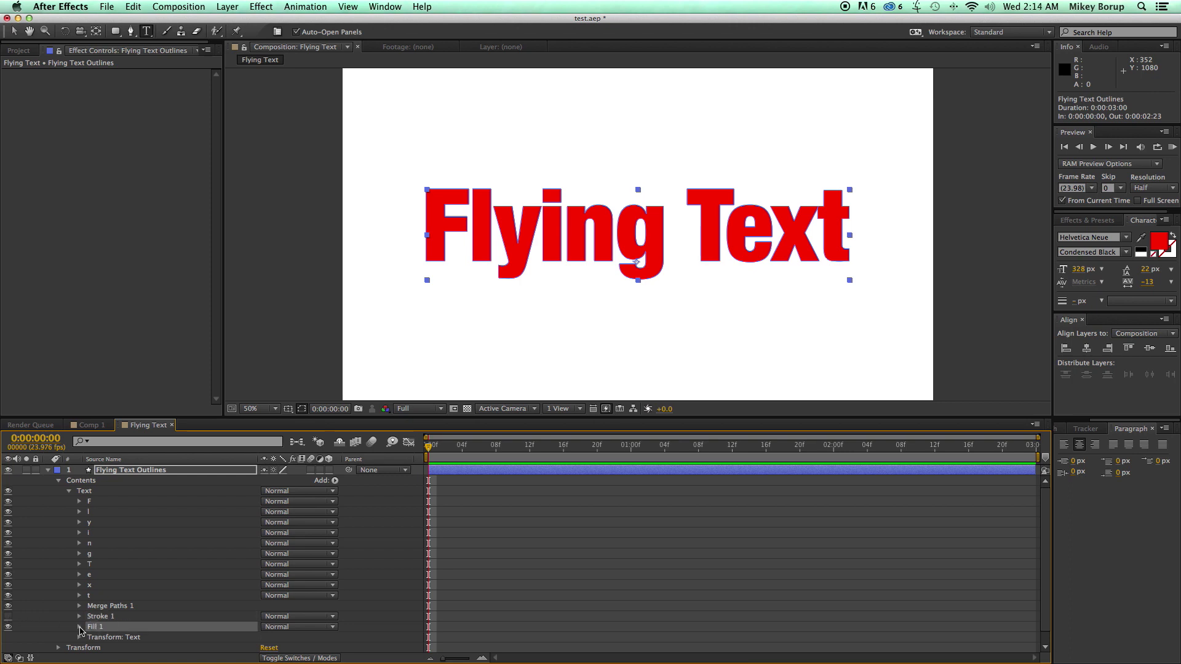
left_click(78, 627)
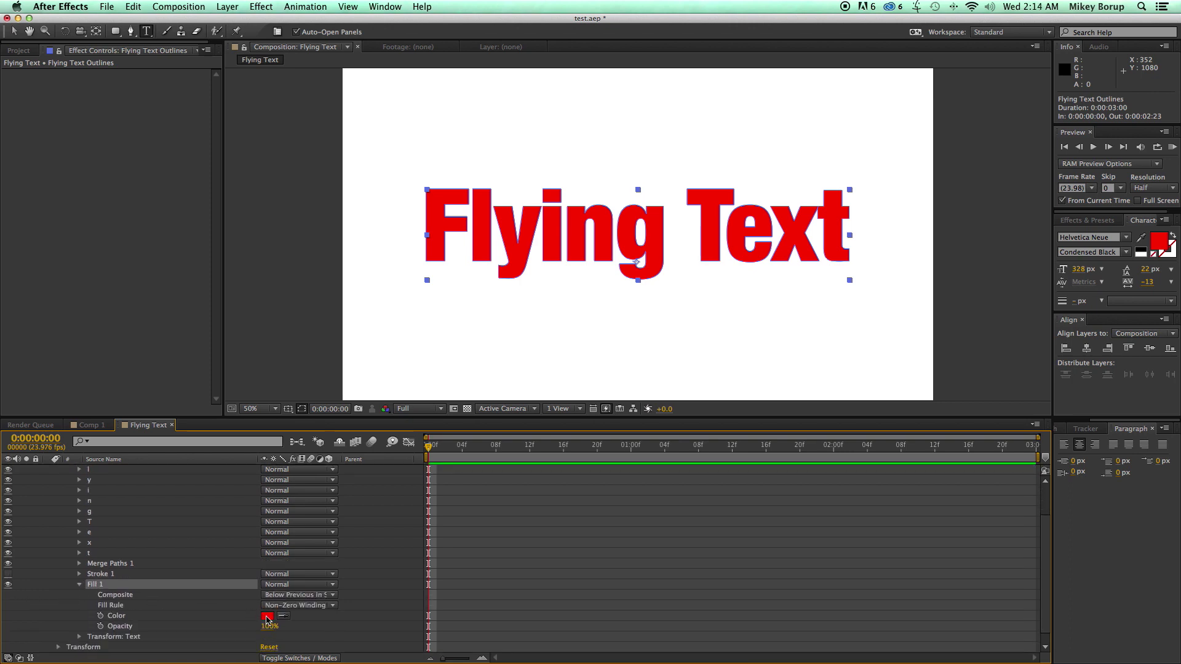
left_click(266, 616)
left_click(401, 309)
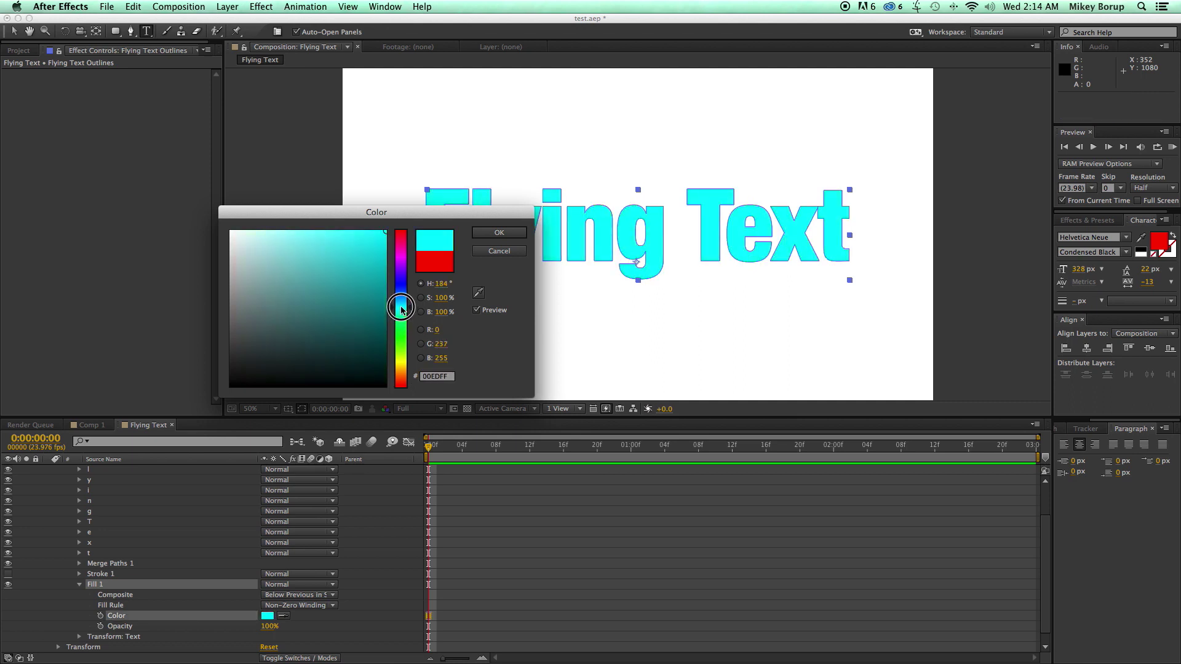
mouse_move(401, 310)
left_mouse_down()
mouse_move(404, 337)
mouse_move(403, 305)
left_mouse_up()
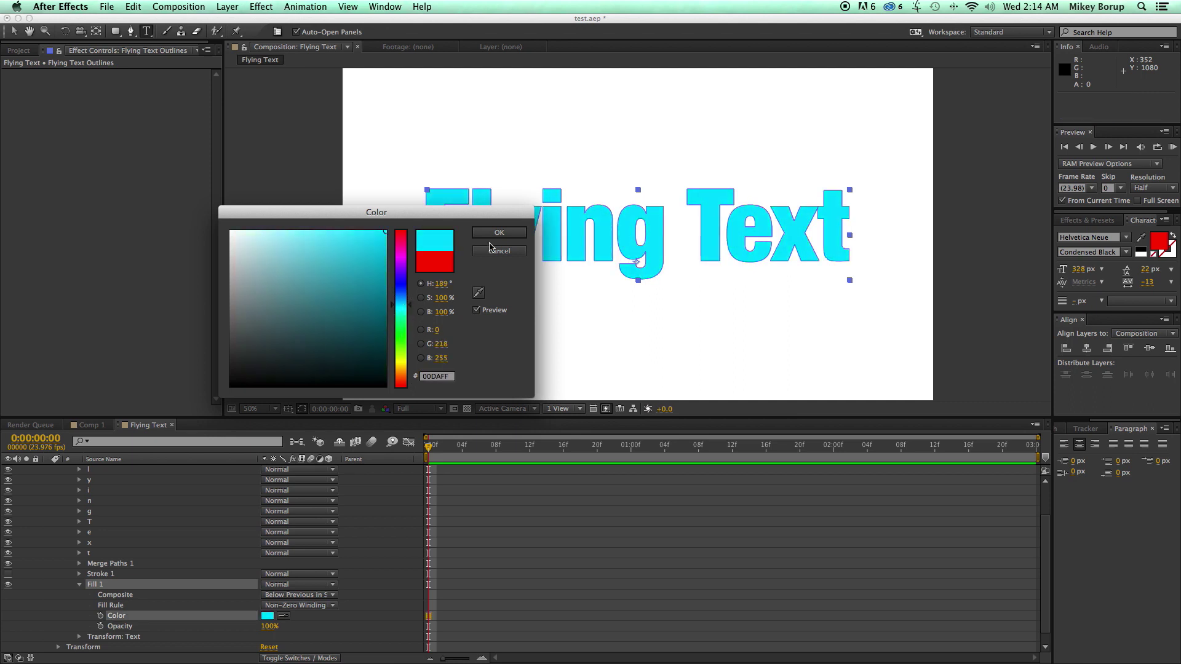
left_click(497, 234)
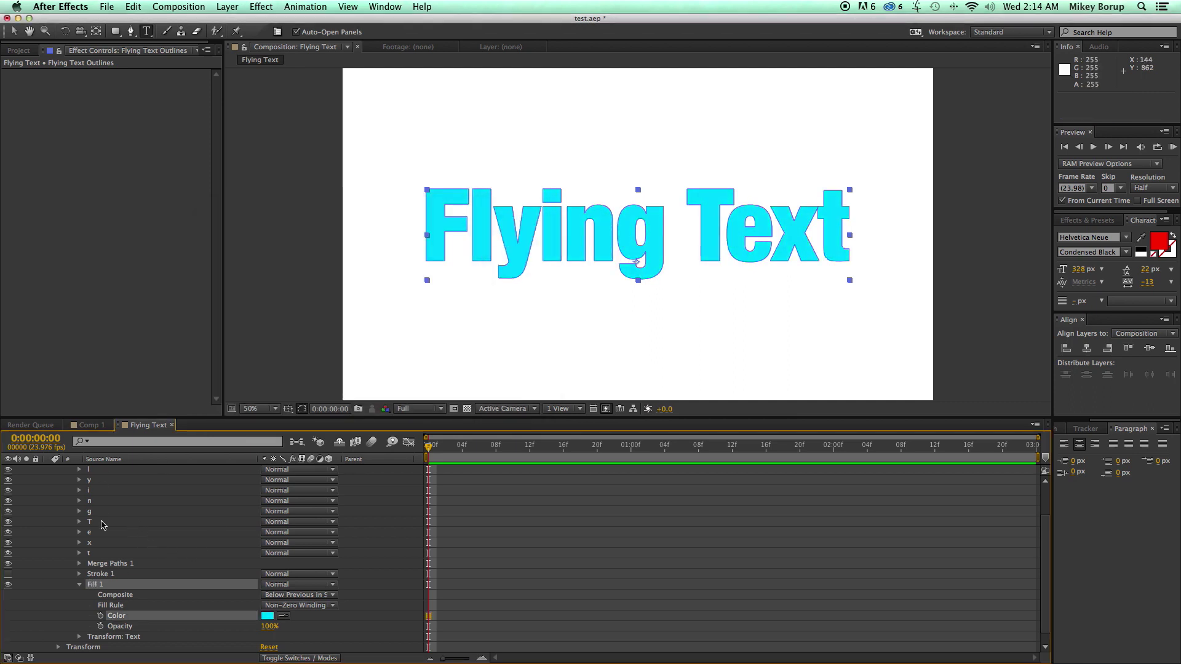
scroll(105, 524, "up", 3)
Expand the Text group to list letters F–t, Merge Paths 1, Stroke 1 and Fill 1
left_click(69, 480)
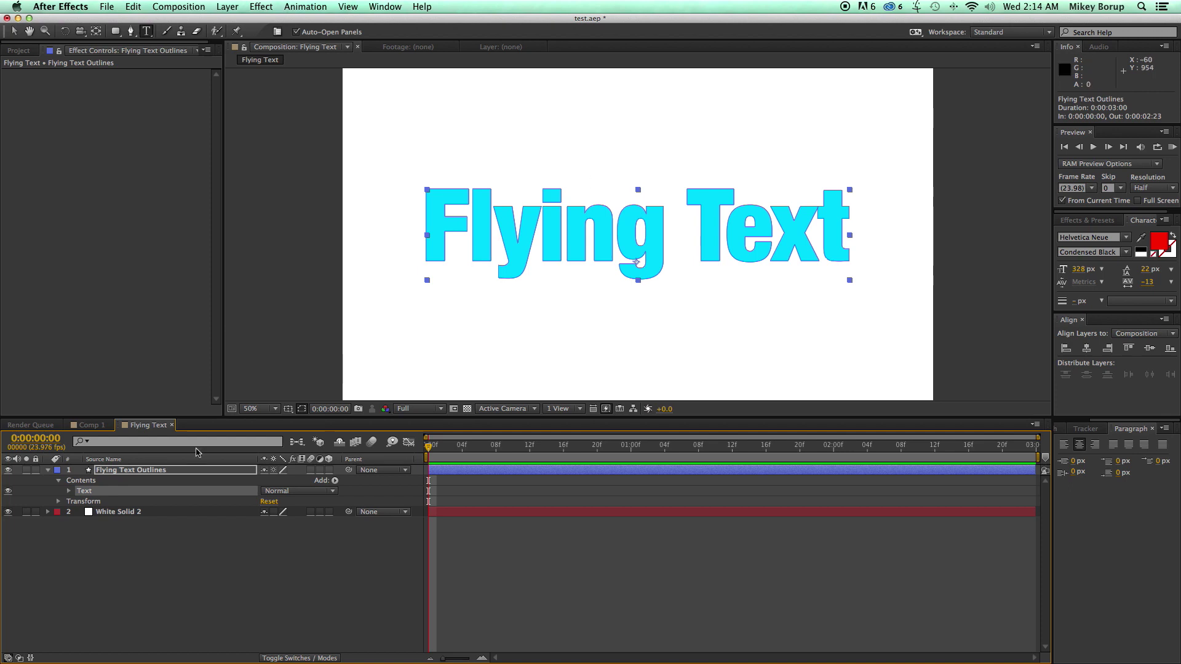
left_click(69, 491)
scroll(75, 494, "up", 1)
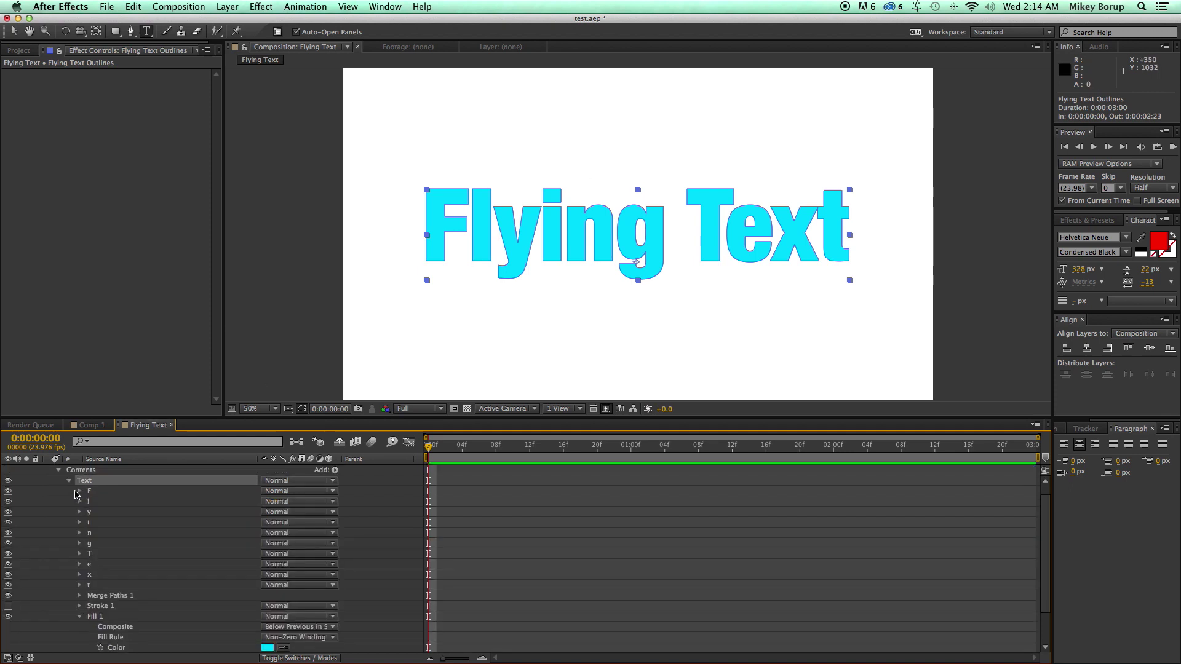
left_click(69, 481)
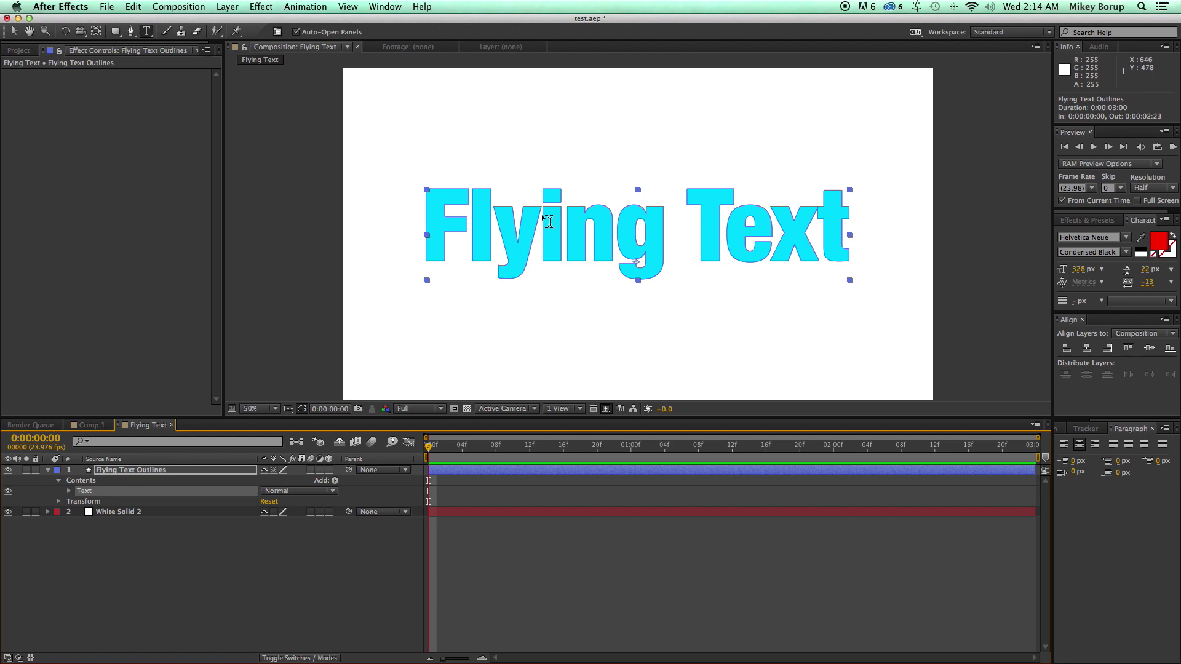
left_click(91, 492)
left_click(69, 492)
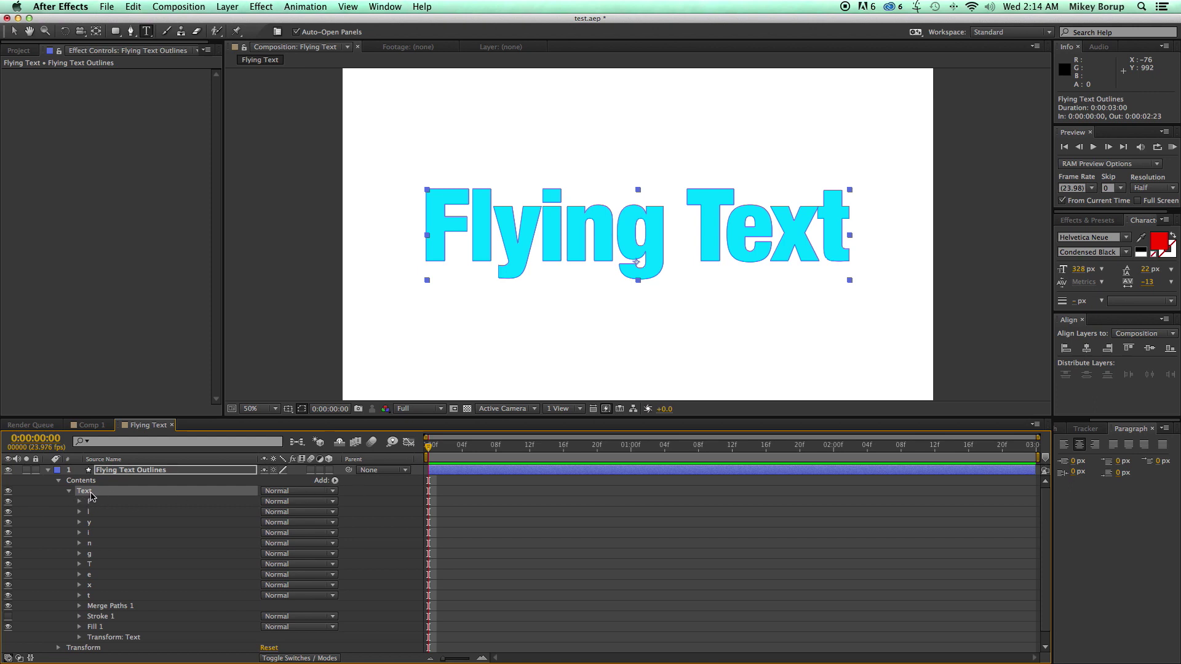
Add a Repeater to the Text group and reveal its transform properties
left_click(336, 483)
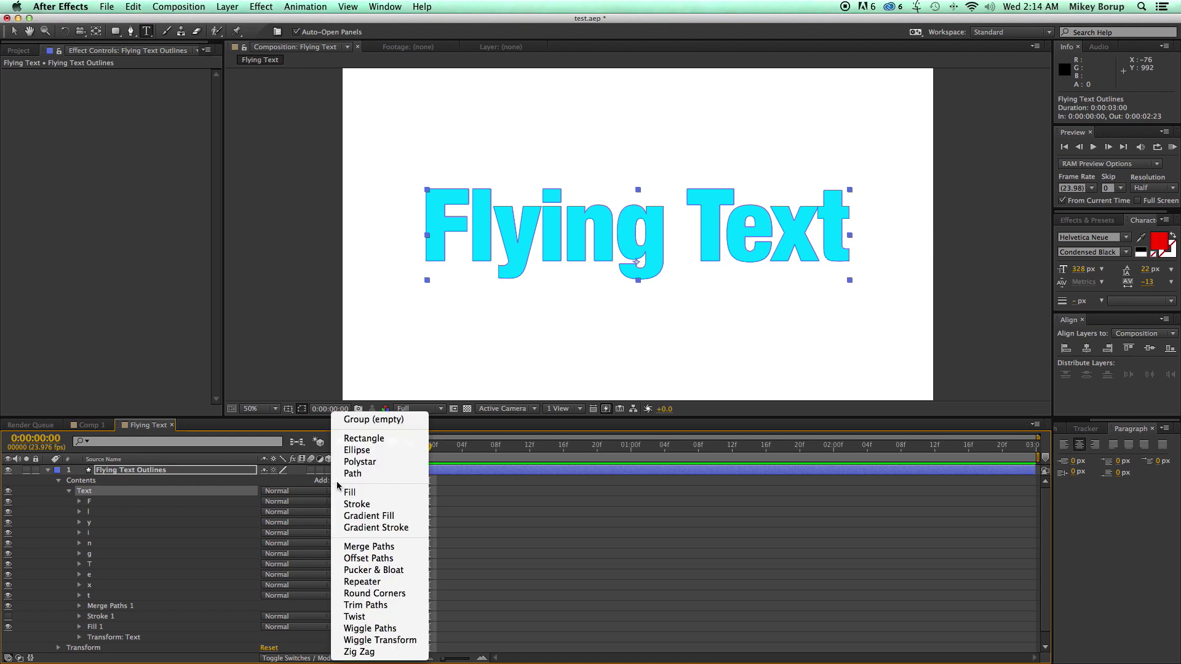
left_click(371, 582)
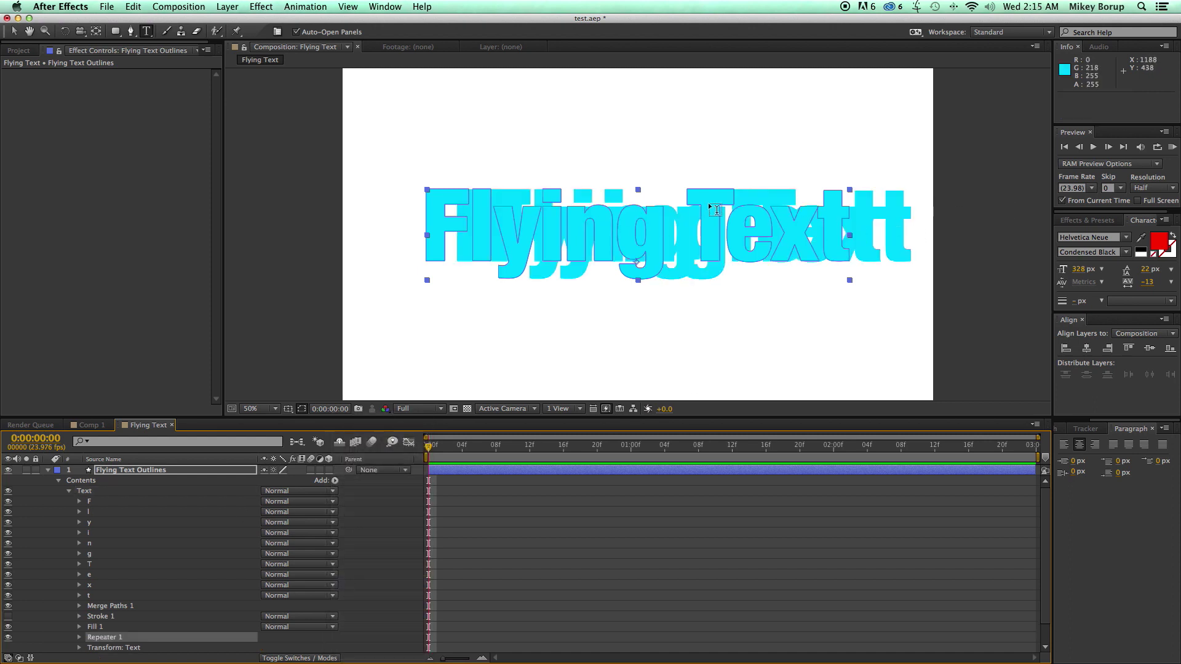
scroll(84, 631, "down", 1)
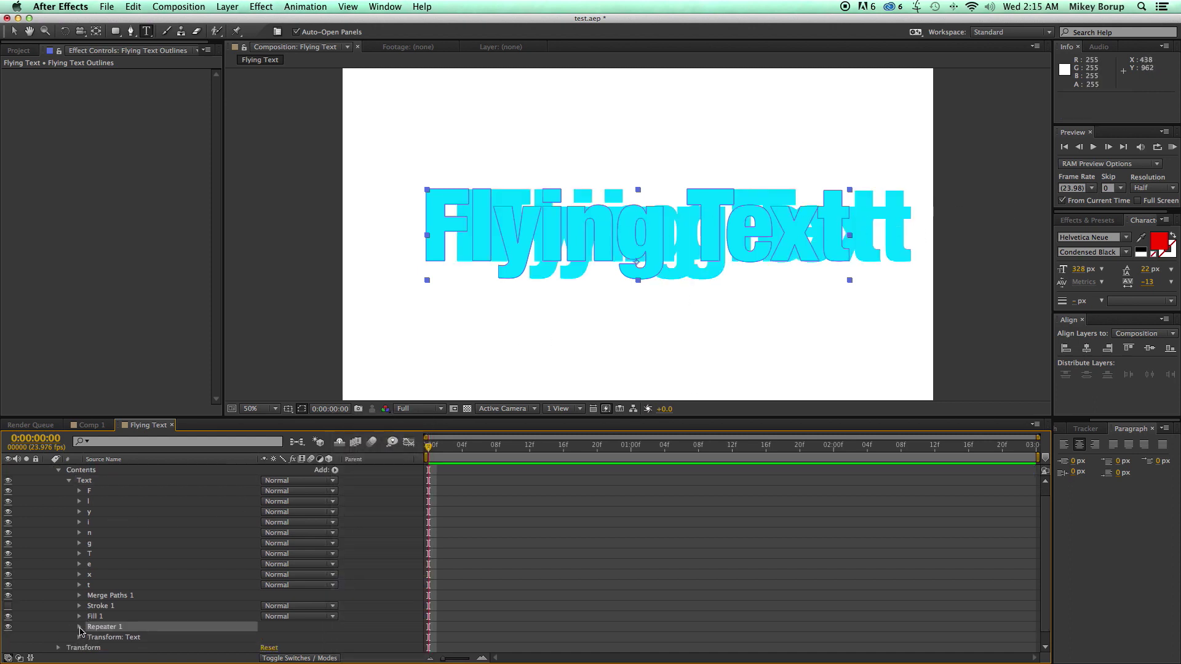
left_click(79, 627)
scroll(72, 595, "down", 3)
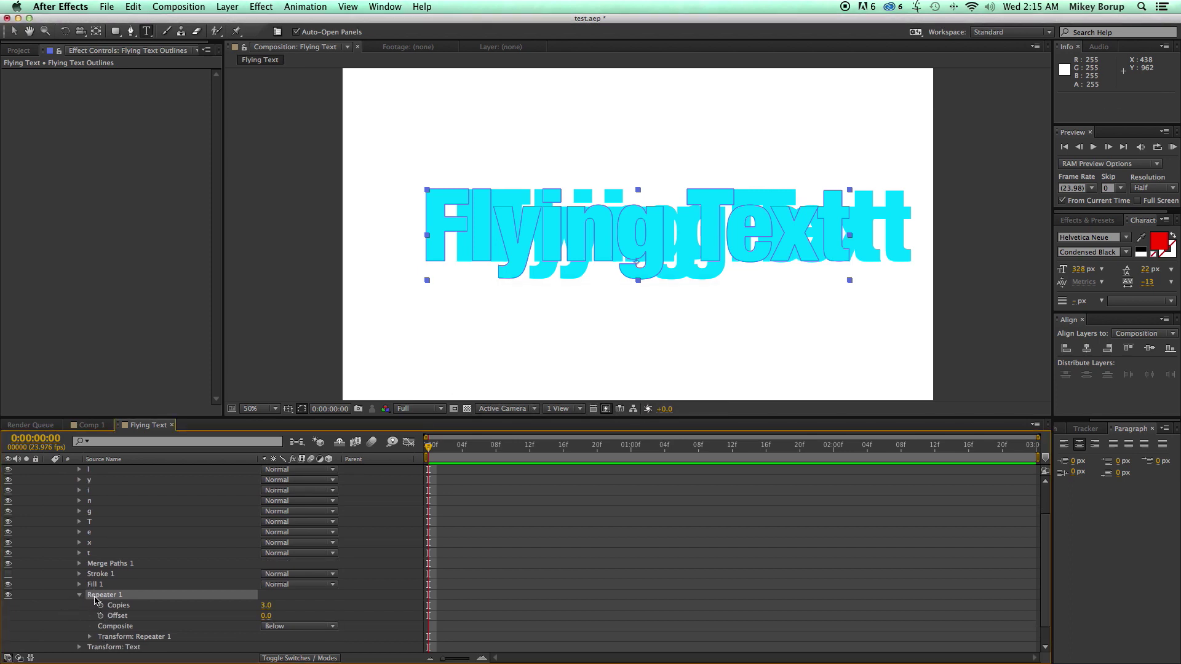
left_click(89, 640)
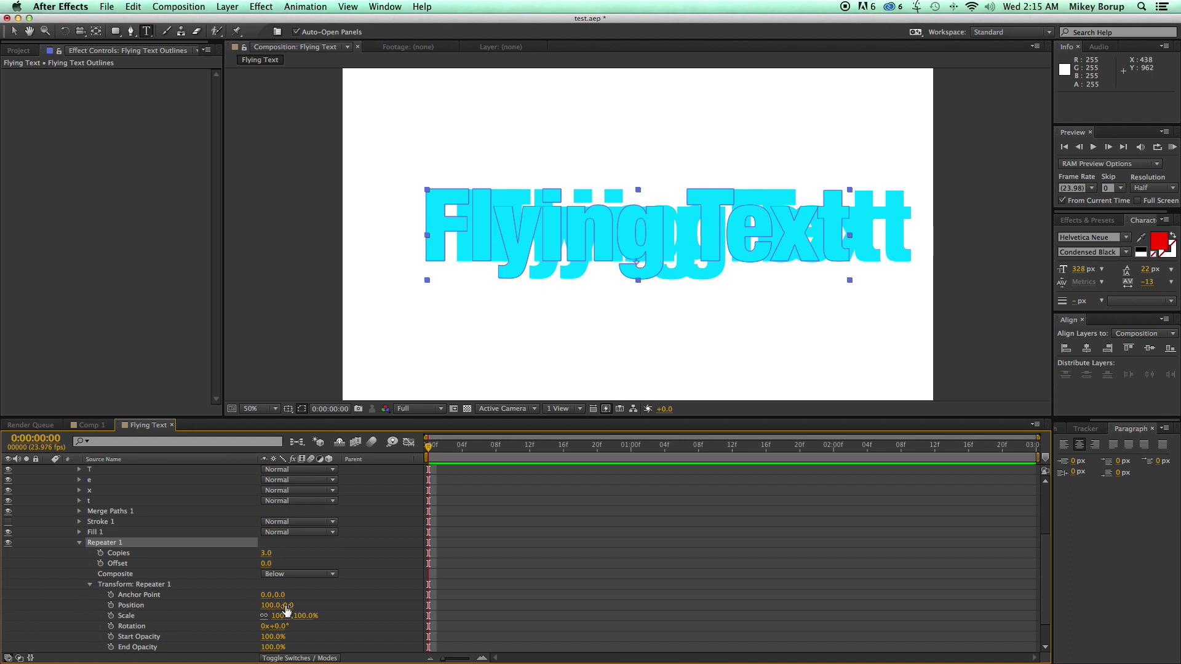
Set the repeater transform position offset to 0 and scale to 99%
mouse_move(271, 605)
left_mouse_down()
mouse_move(430, 606)
mouse_move(211, 609)
mouse_move(343, 609)
mouse_move(265, 607)
left_mouse_up()
left_click(268, 607)
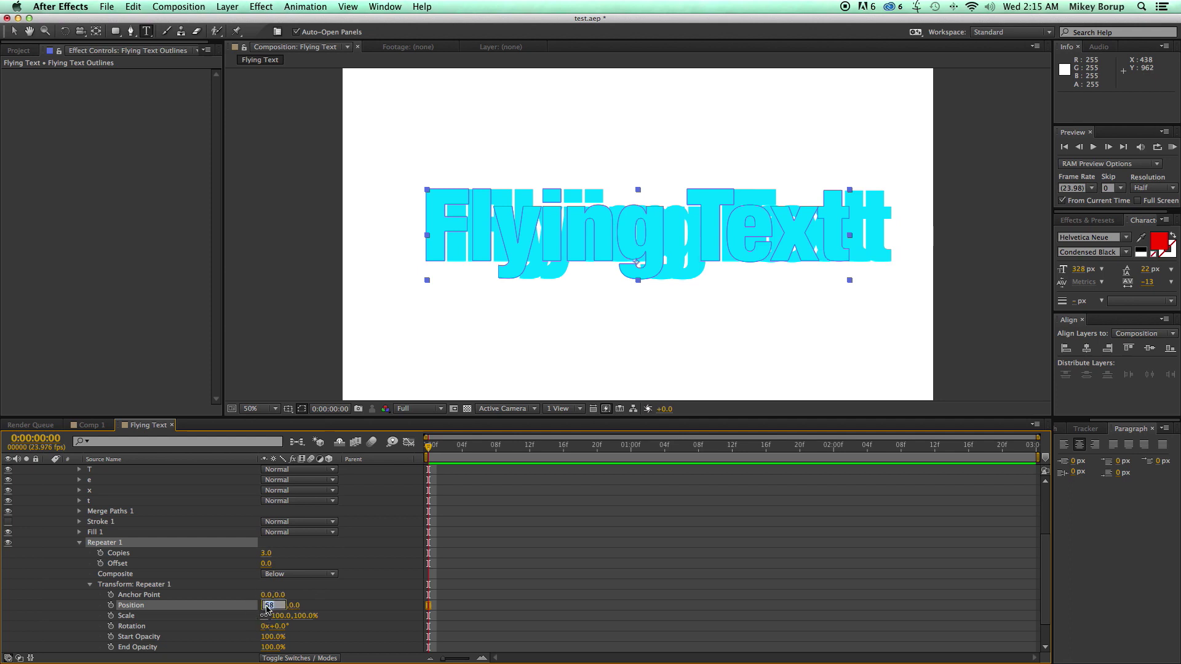
type("0")
key("Return")
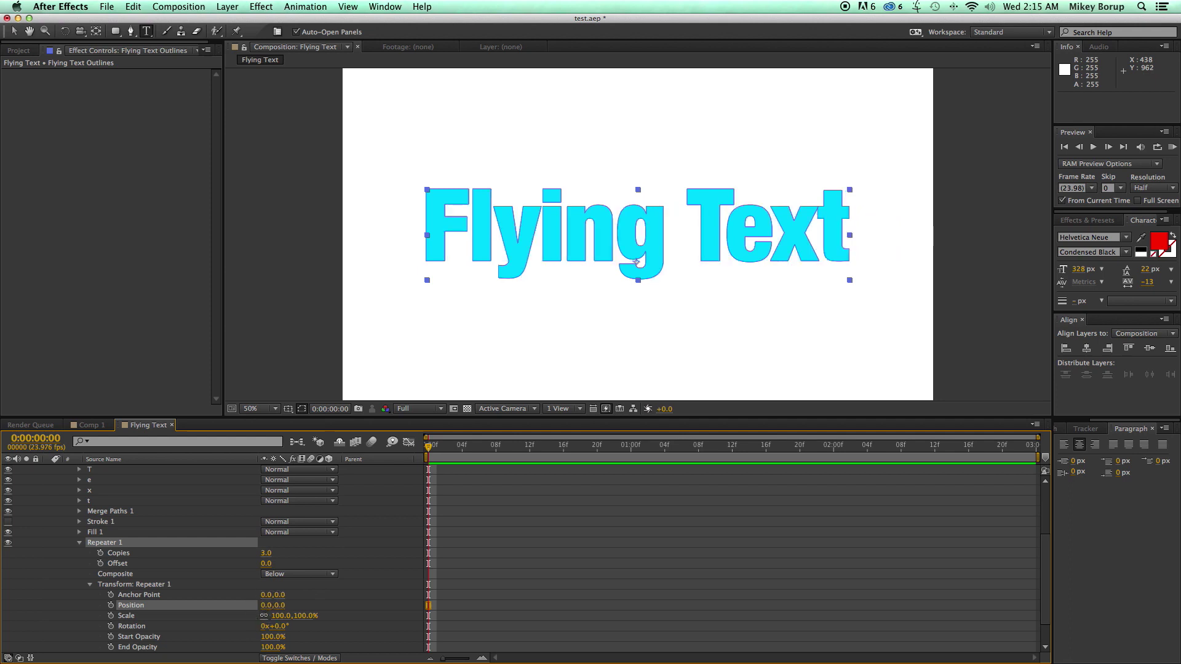
left_click(281, 615)
type("99")
key("Return")
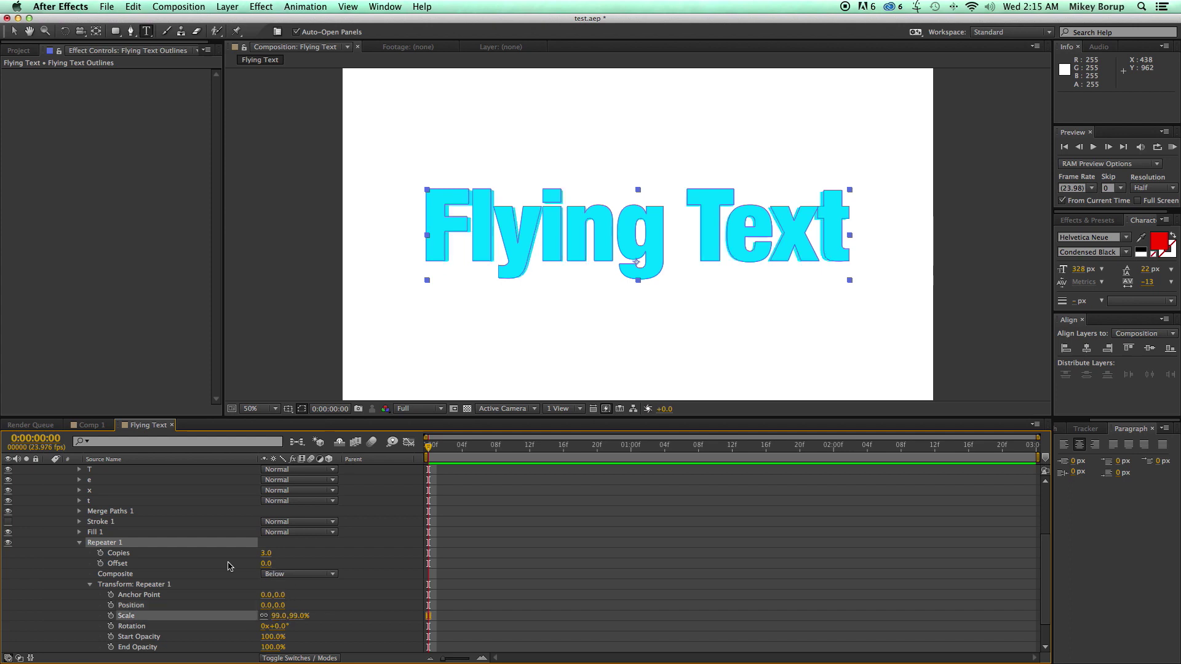
Set the repeater to 400 copies
left_click_drag(266, 558, 496, 563)
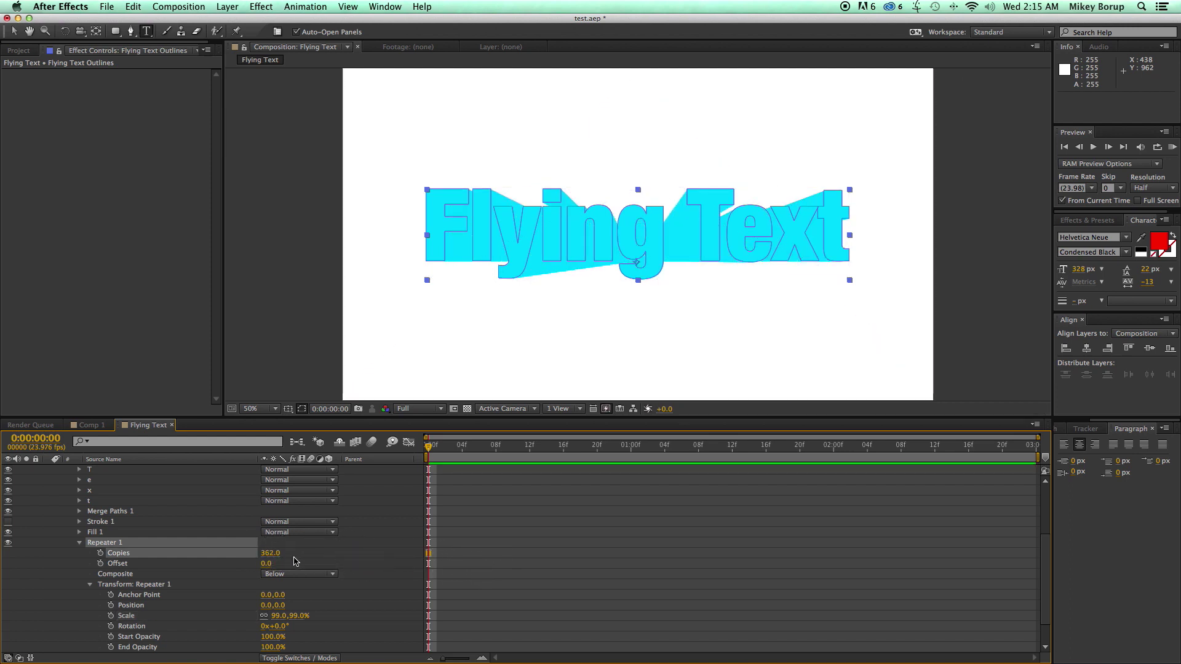
left_click(271, 553)
type("400")
key("Return")
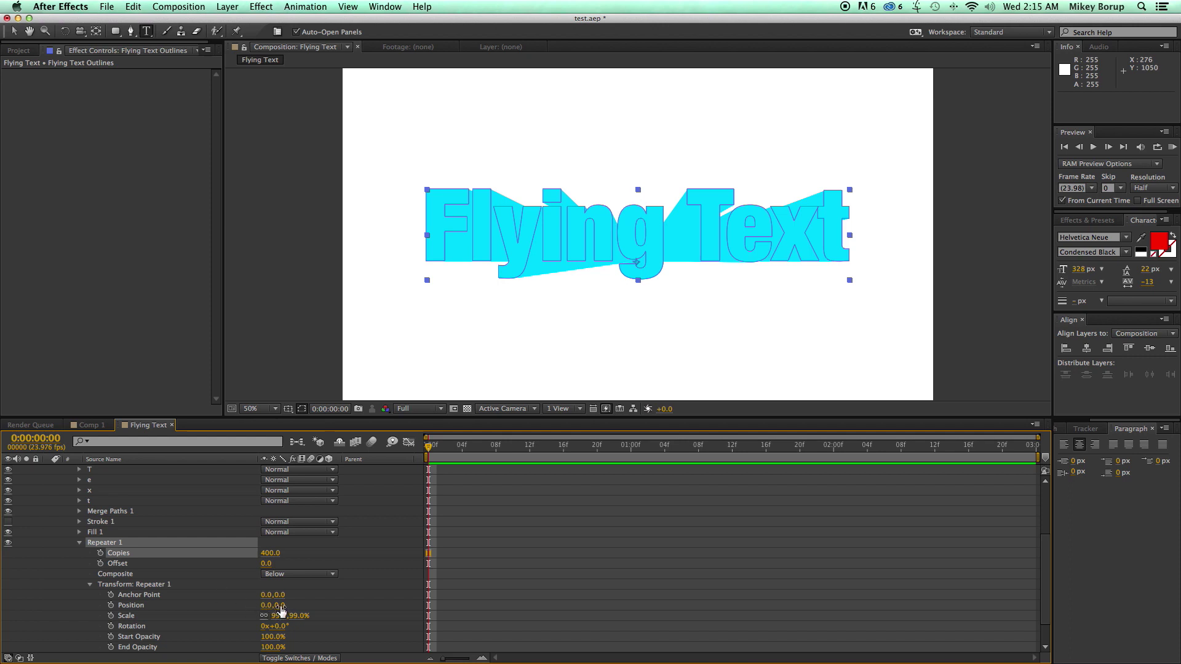
Offset each repeater copy by 0,-2 and rotate it -0.3° to curve the trail upward
left_click_drag(282, 608, 282, 611)
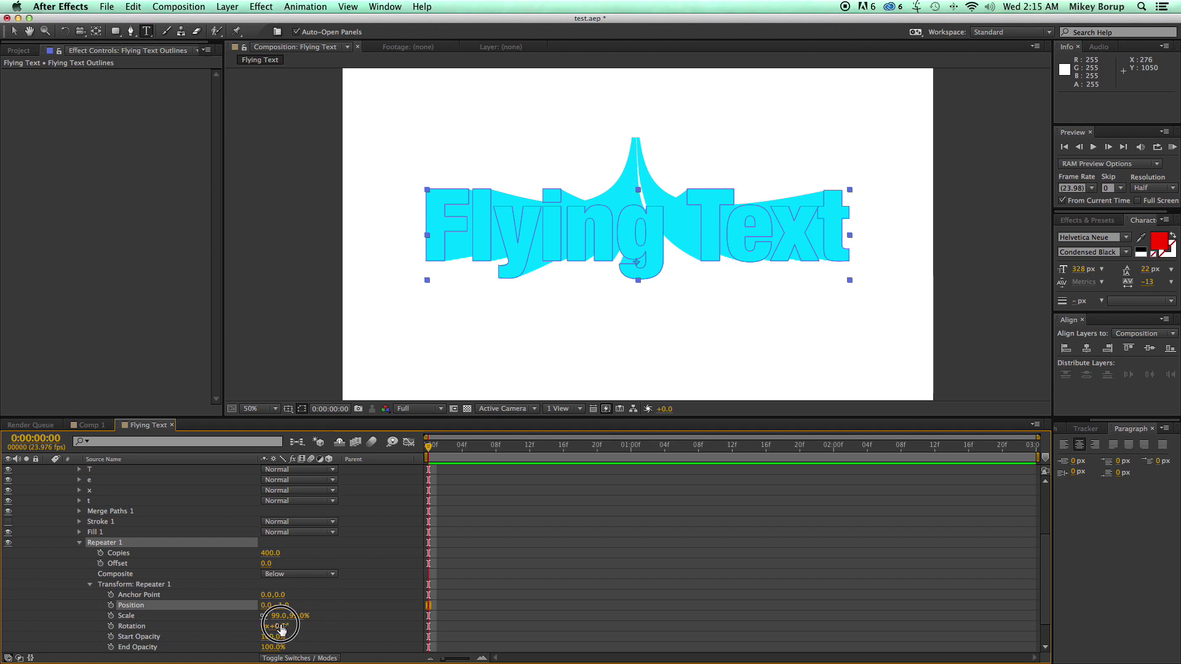
left_click_drag(282, 628, 285, 628)
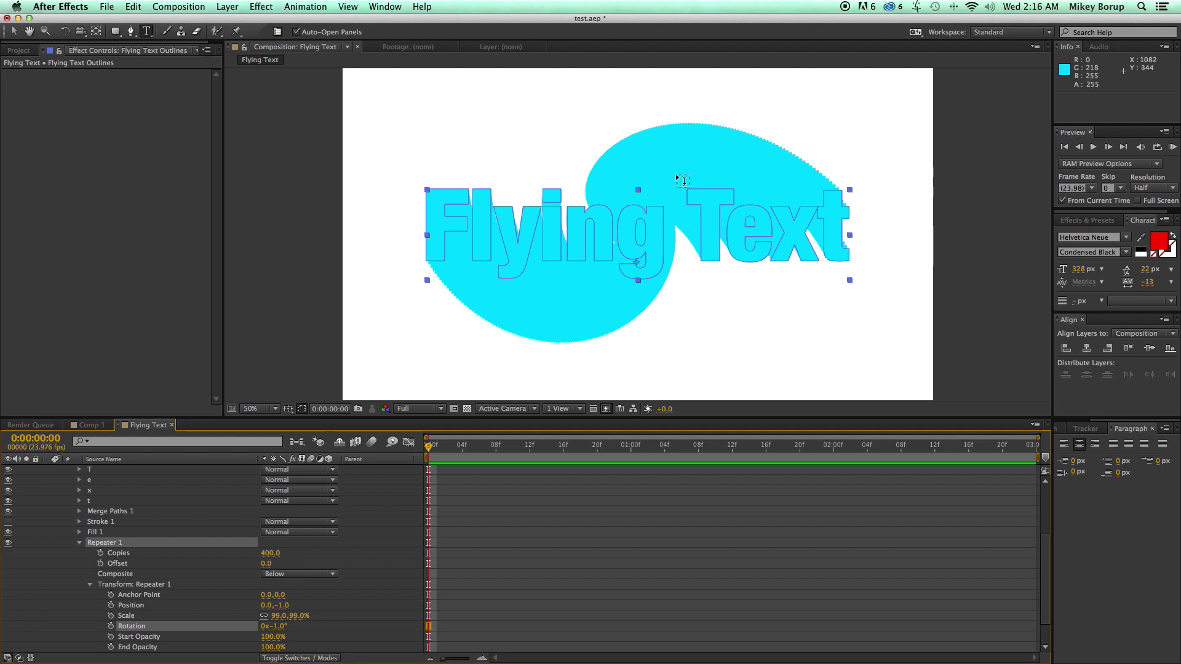
left_click(281, 627)
key("BackSpace")
type(".2")
key("Return")
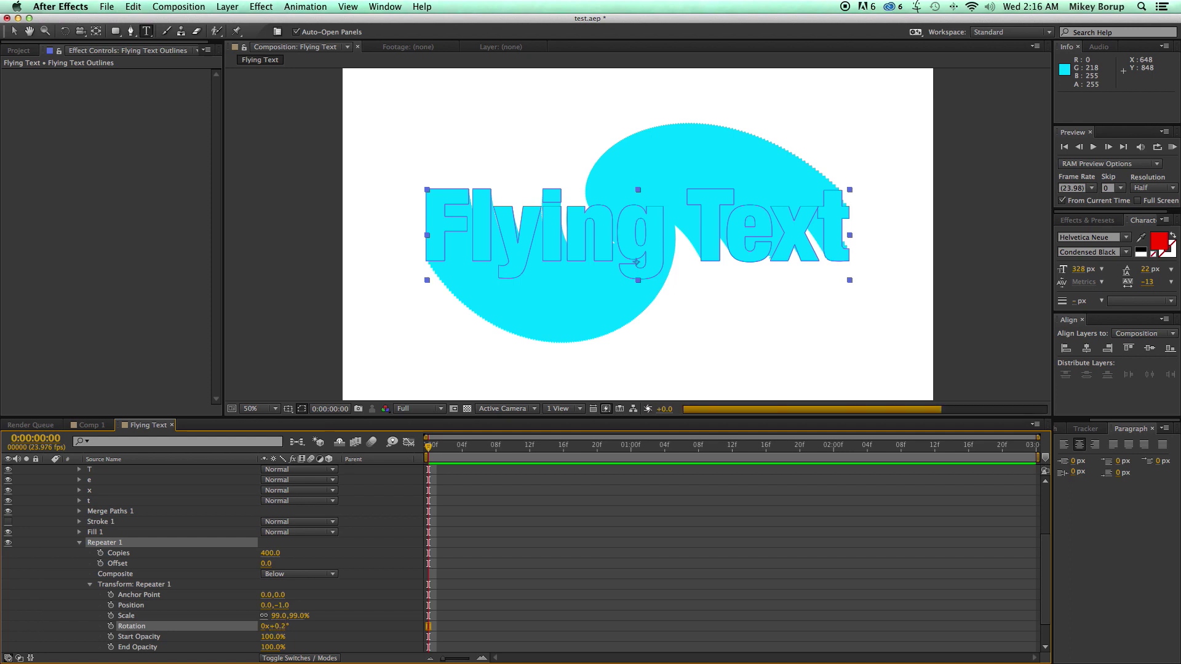
left_click(281, 627)
type("-0")
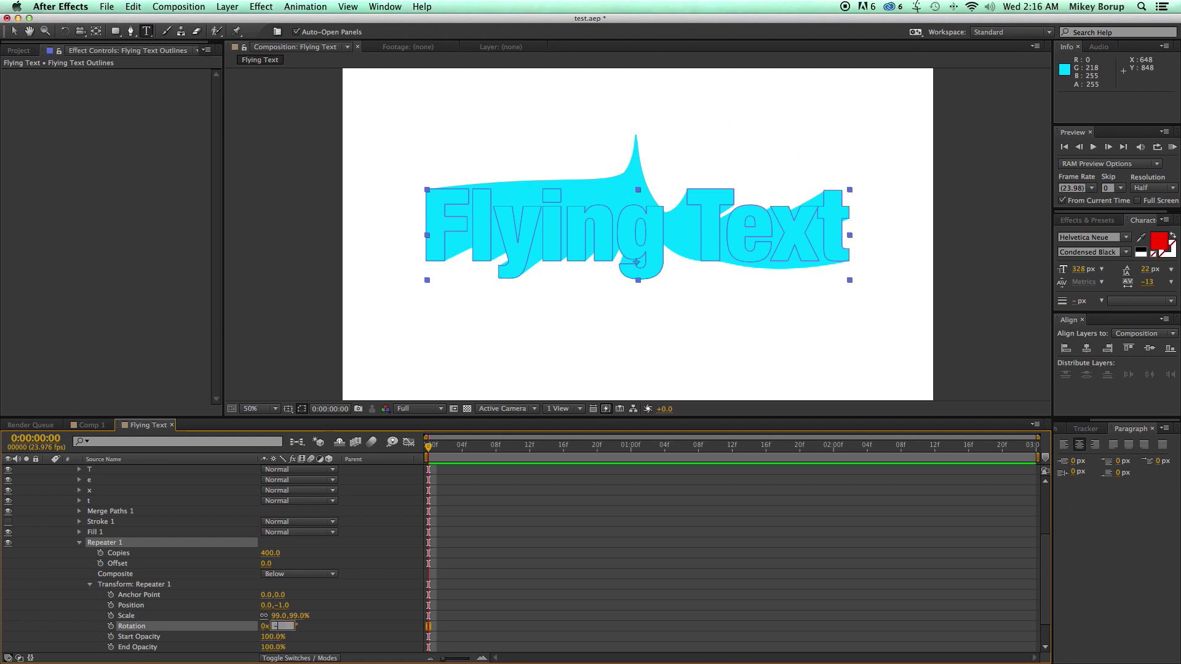
type(".3")
key("Return")
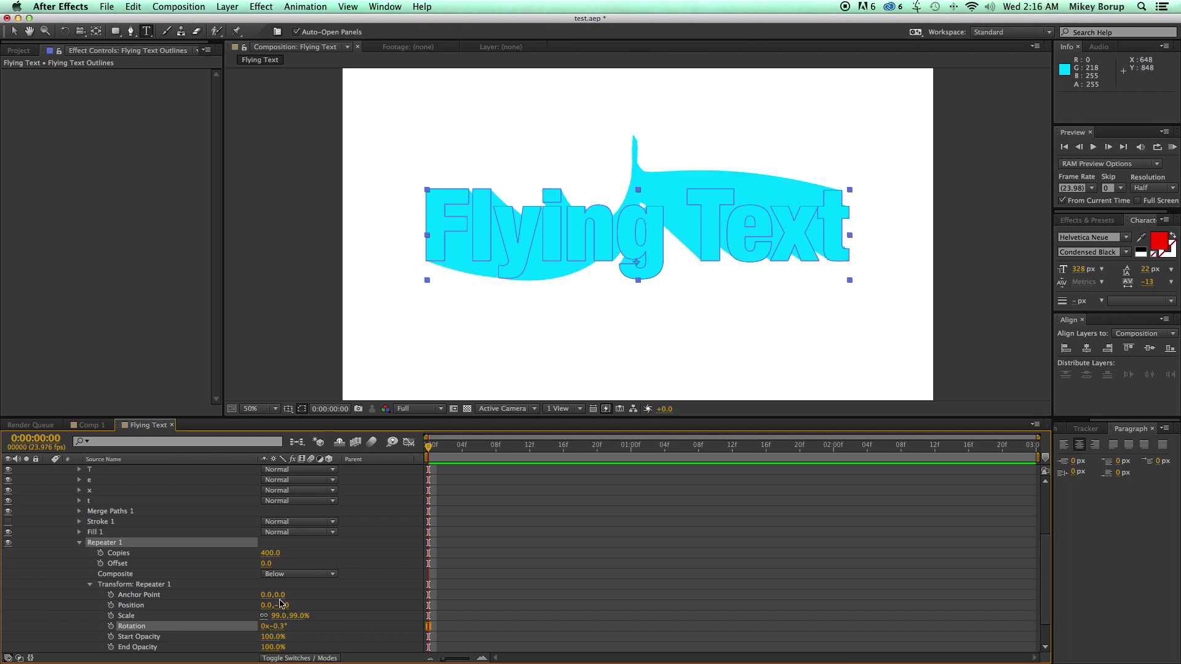
left_click_drag(289, 606, 284, 606)
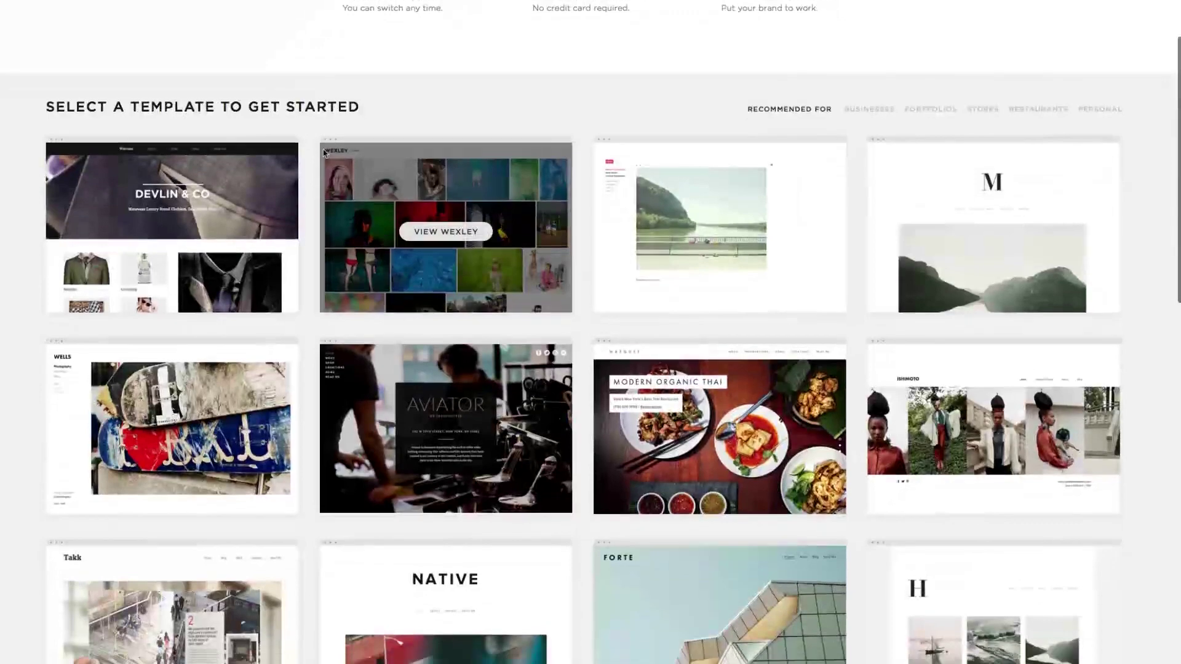
Scroll down the template list and open the Bedford template's details page
scroll(437, 231, "down", 3)
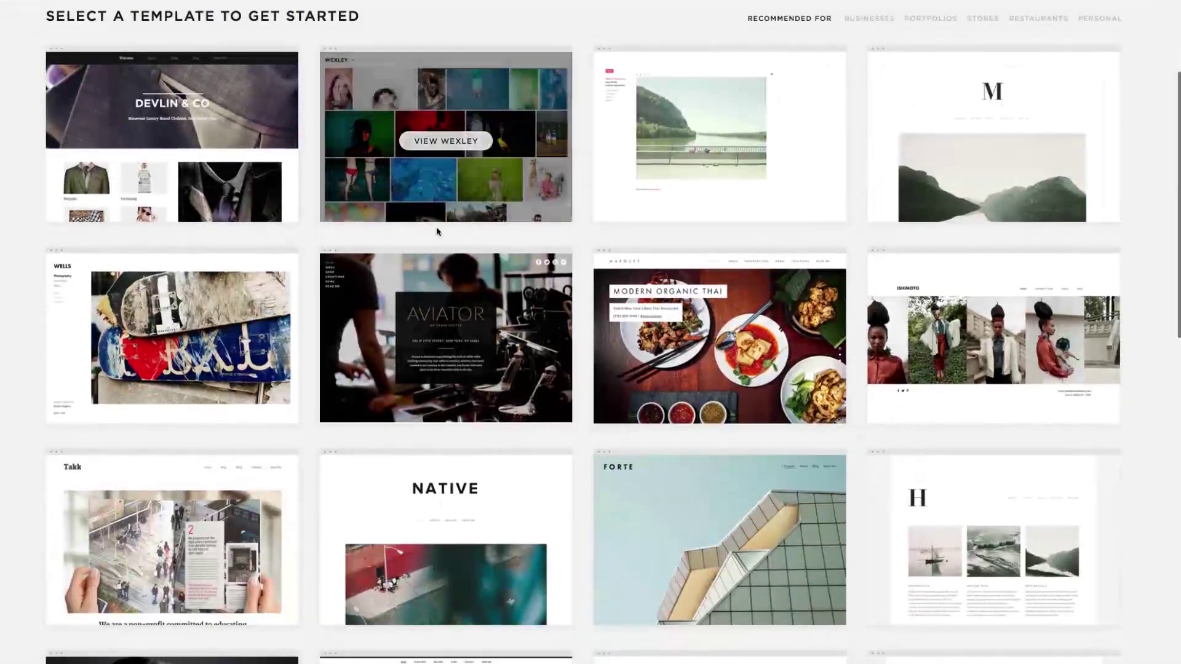
scroll(703, 332, "down", 3)
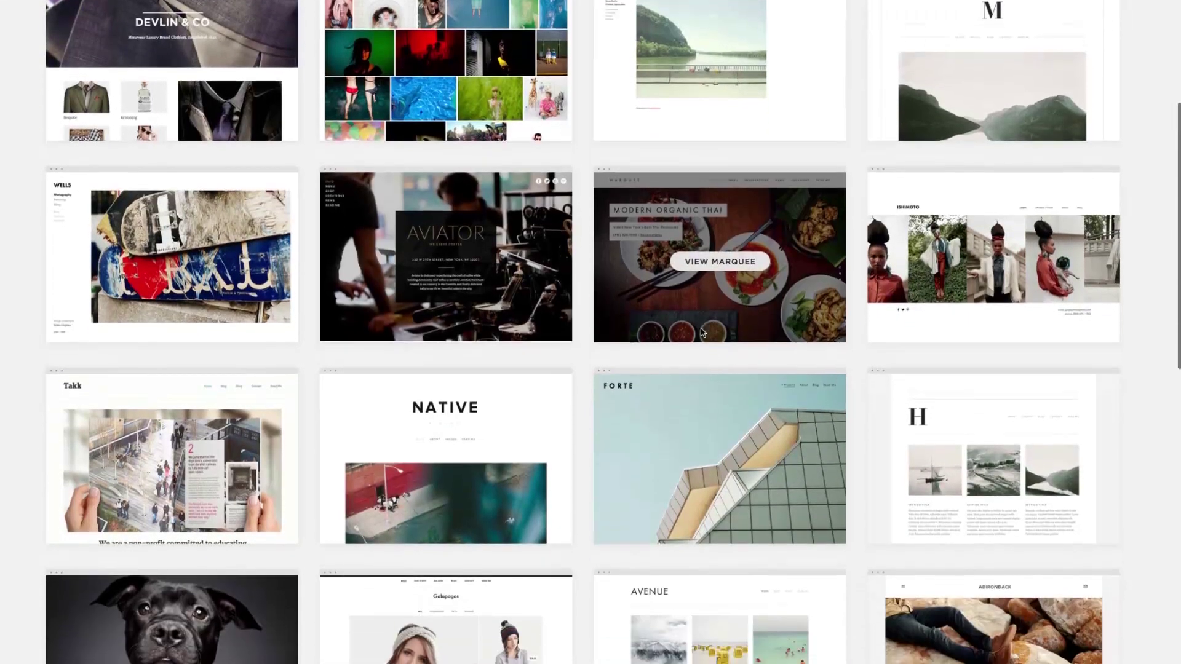
scroll(703, 332, "down", 4)
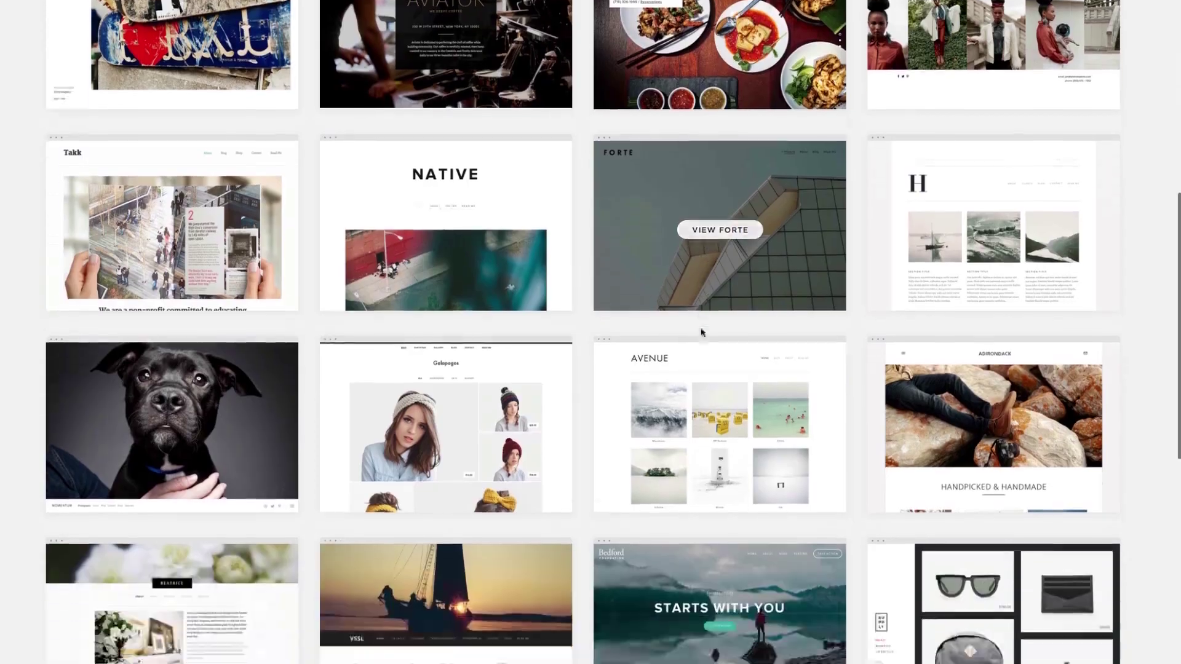
scroll(702, 333, "down", 3)
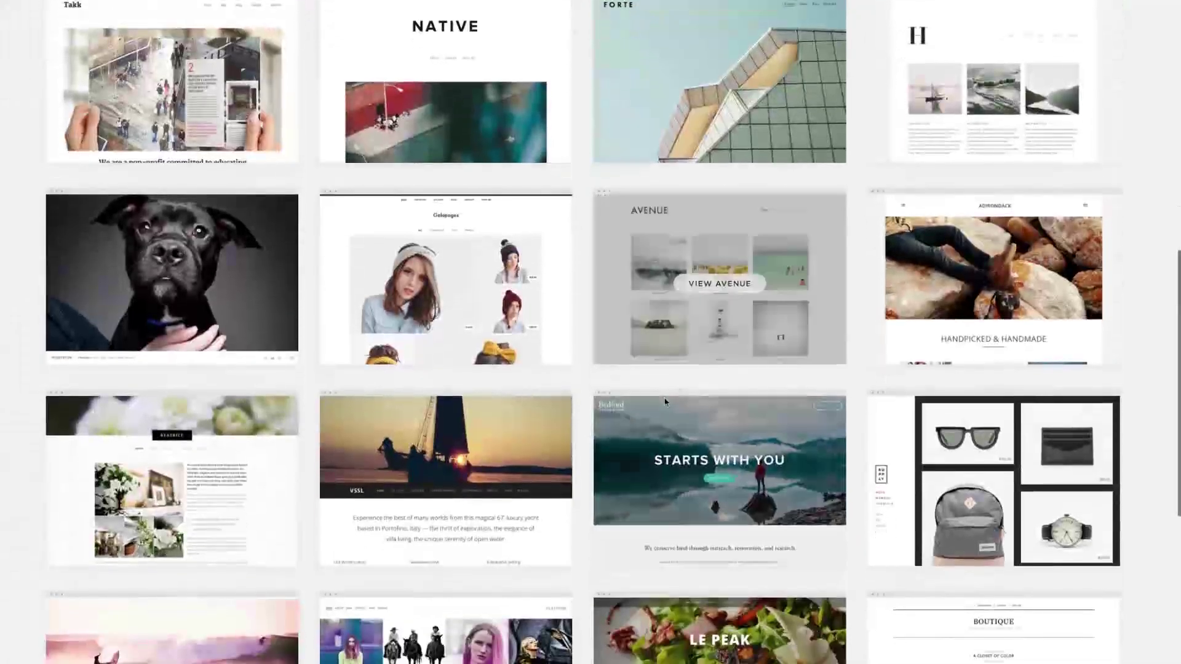
mouse_move(663, 426)
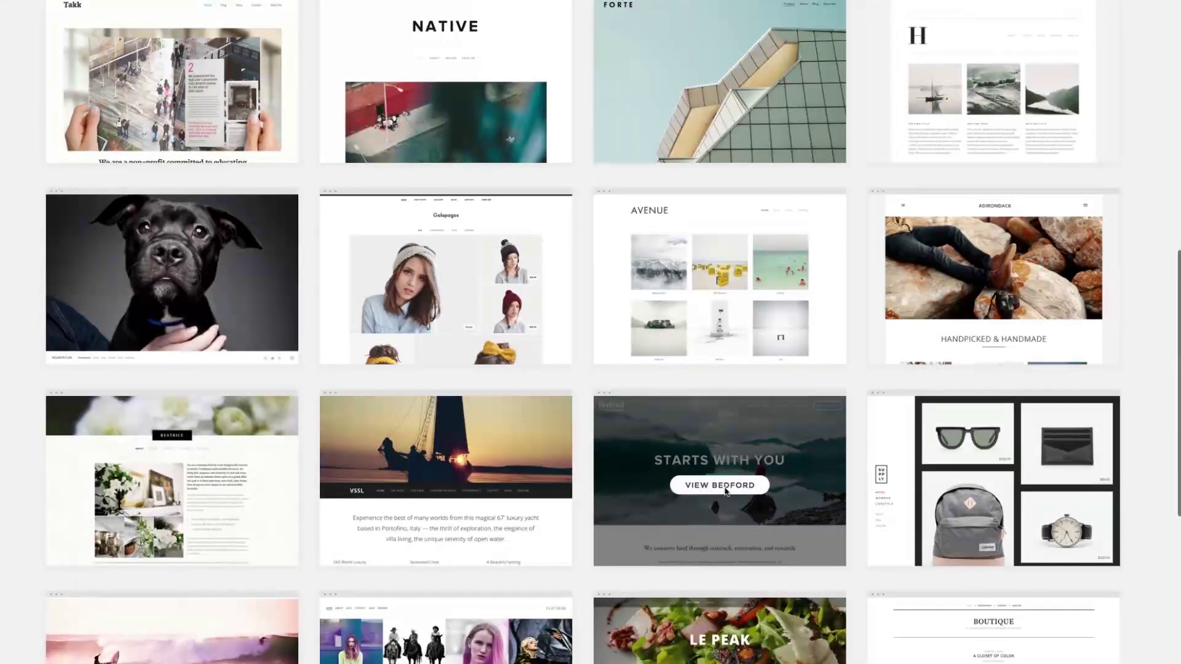
left_click(725, 487)
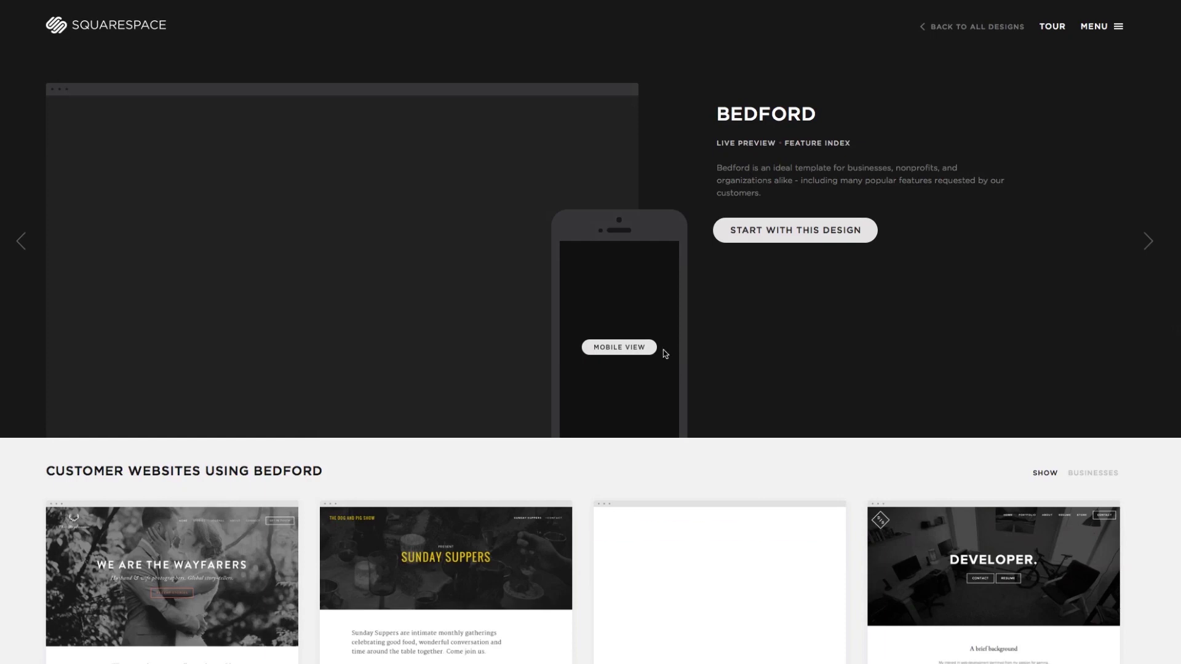
Browse the expanded Bedford live preview, including its Projects page, then close it
mouse_move(410, 276)
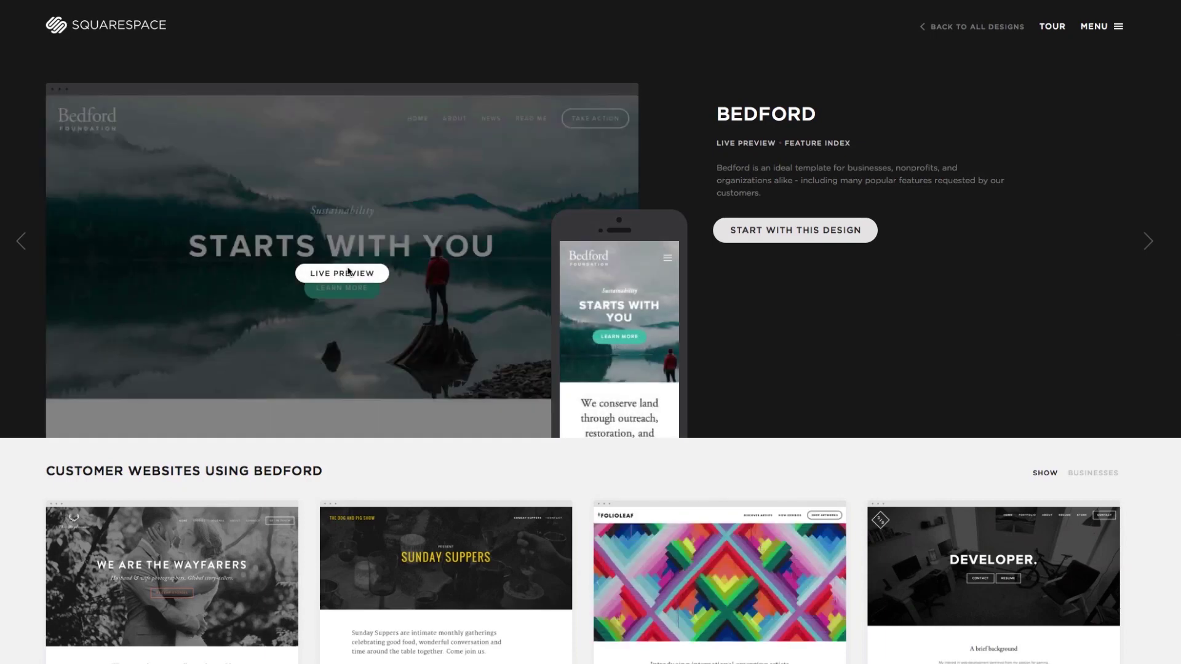
left_click(329, 281)
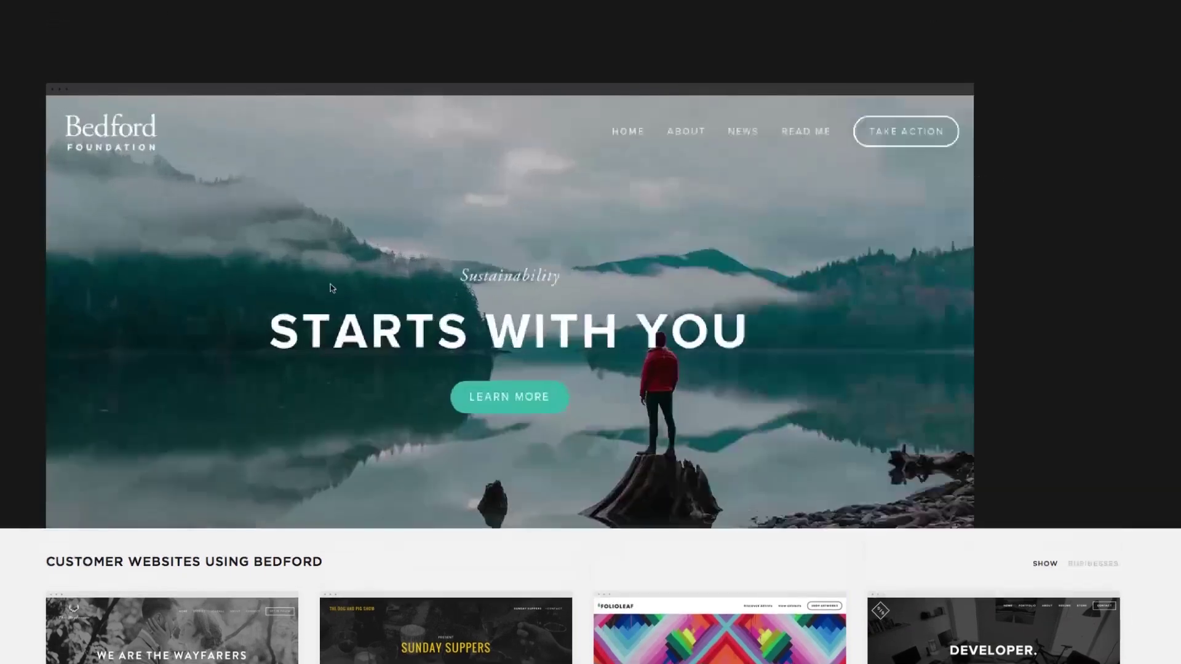
scroll(357, 283, "down", 2)
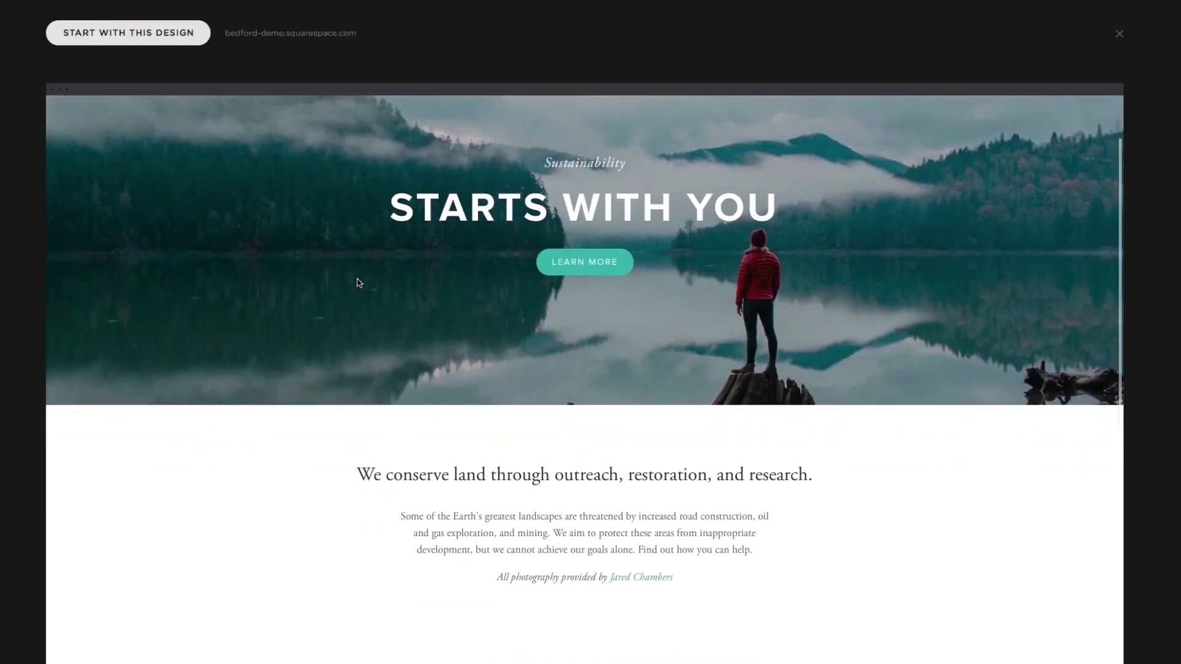
scroll(354, 285, "down", 5)
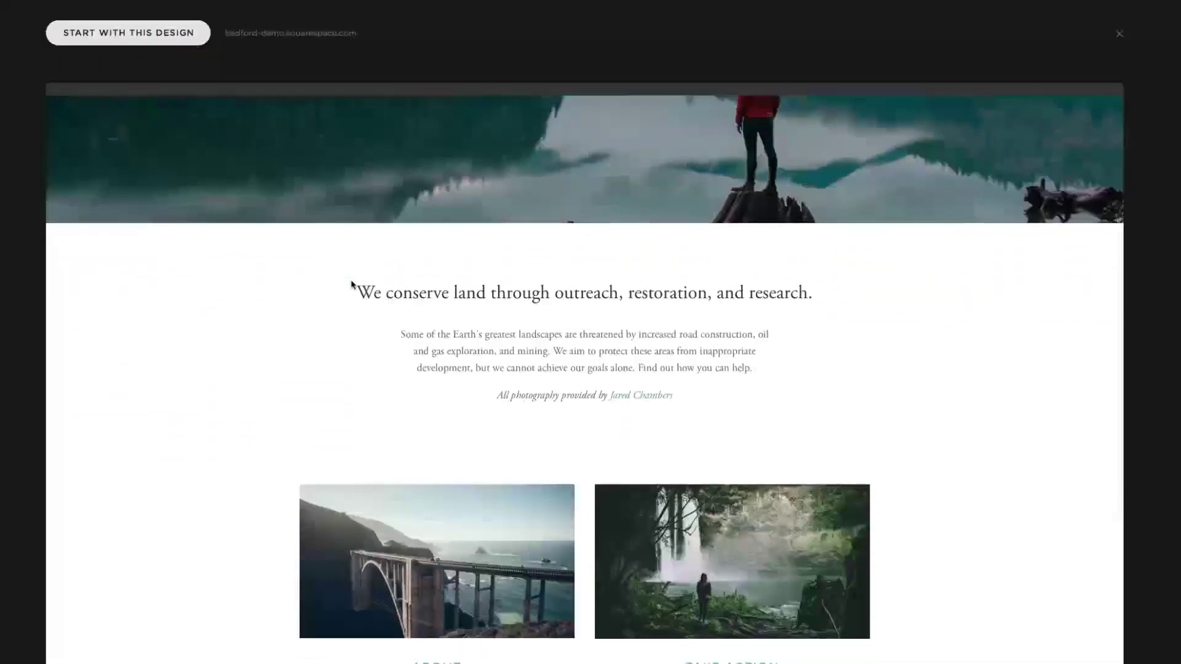
scroll(352, 284, "down", 5)
scroll(353, 284, "up", 10)
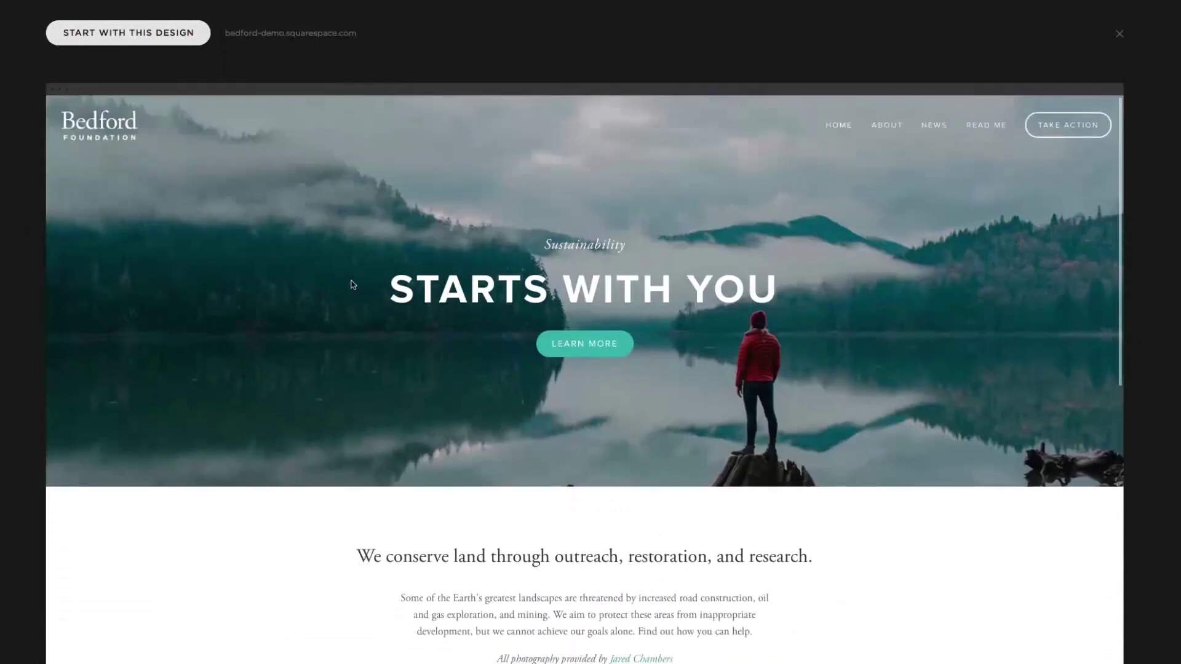
mouse_move(892, 120)
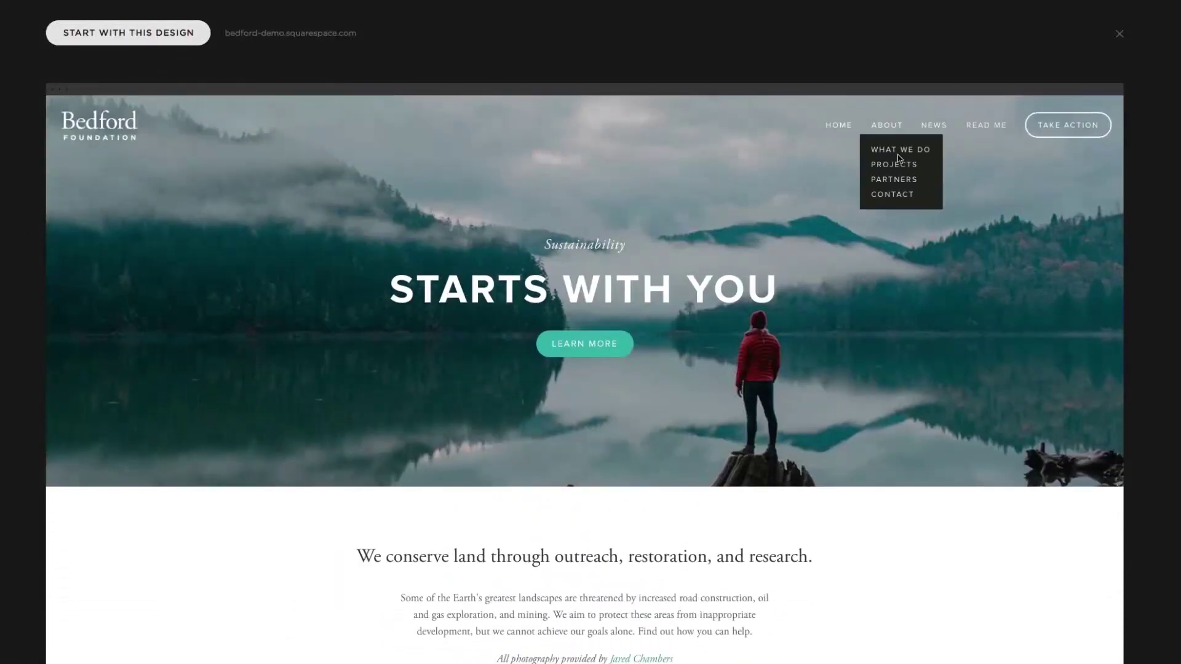
left_click(898, 165)
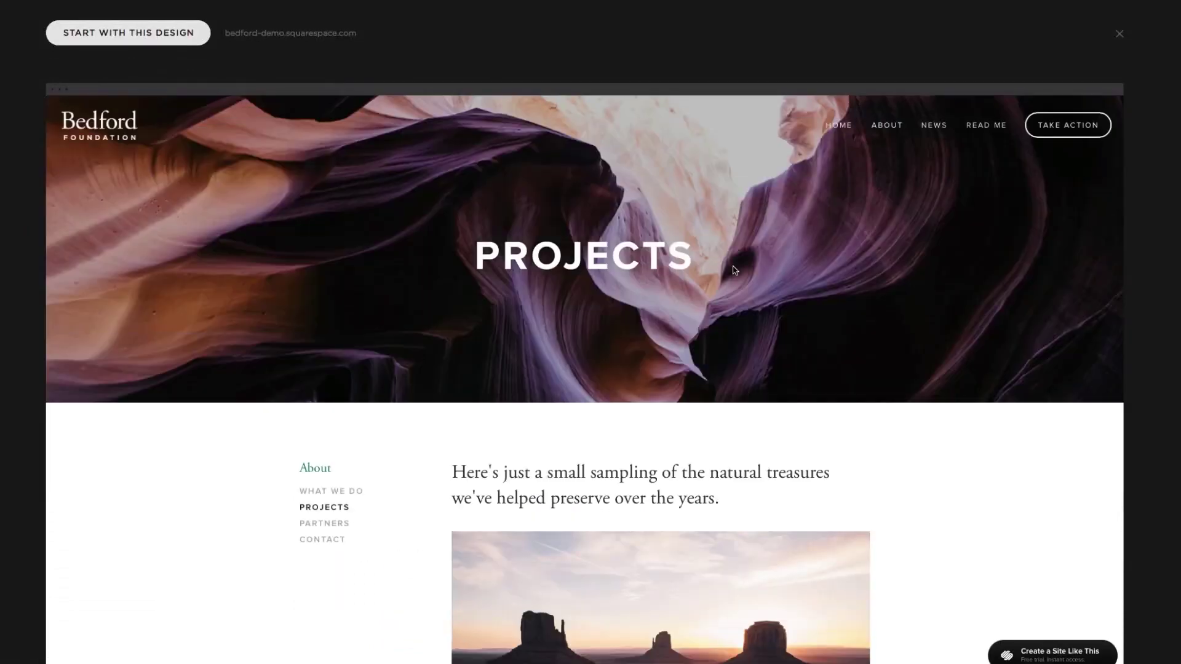
scroll(734, 270, "down", 10)
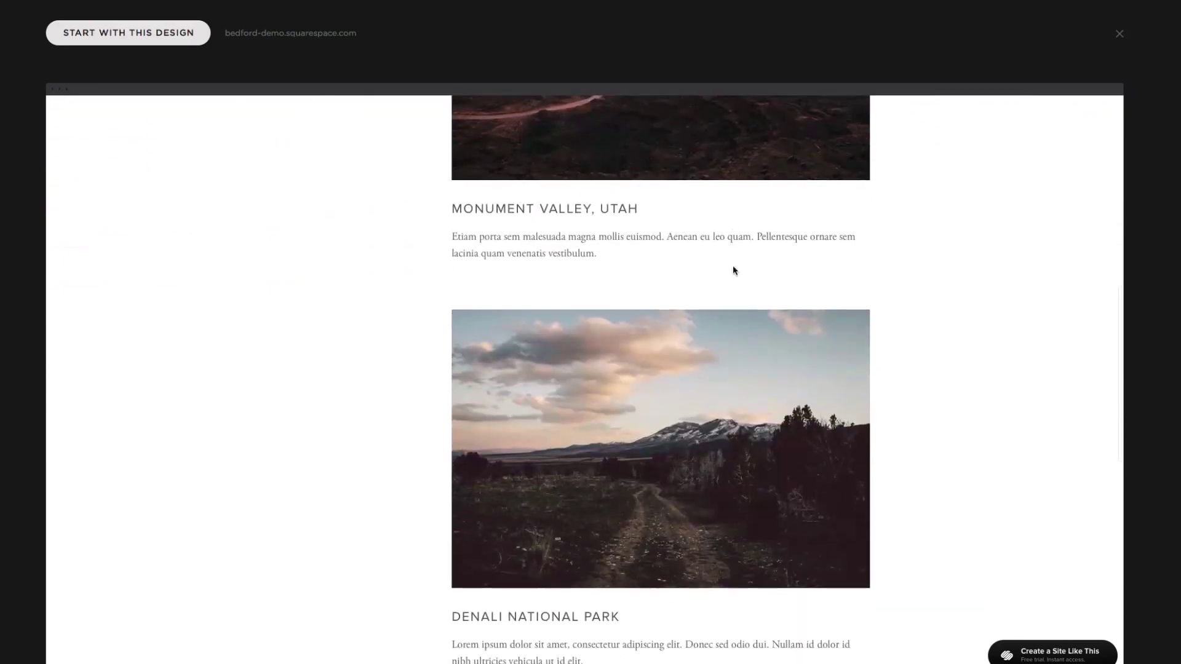
scroll(733, 264, "down", 10)
scroll(733, 264, "up", 20)
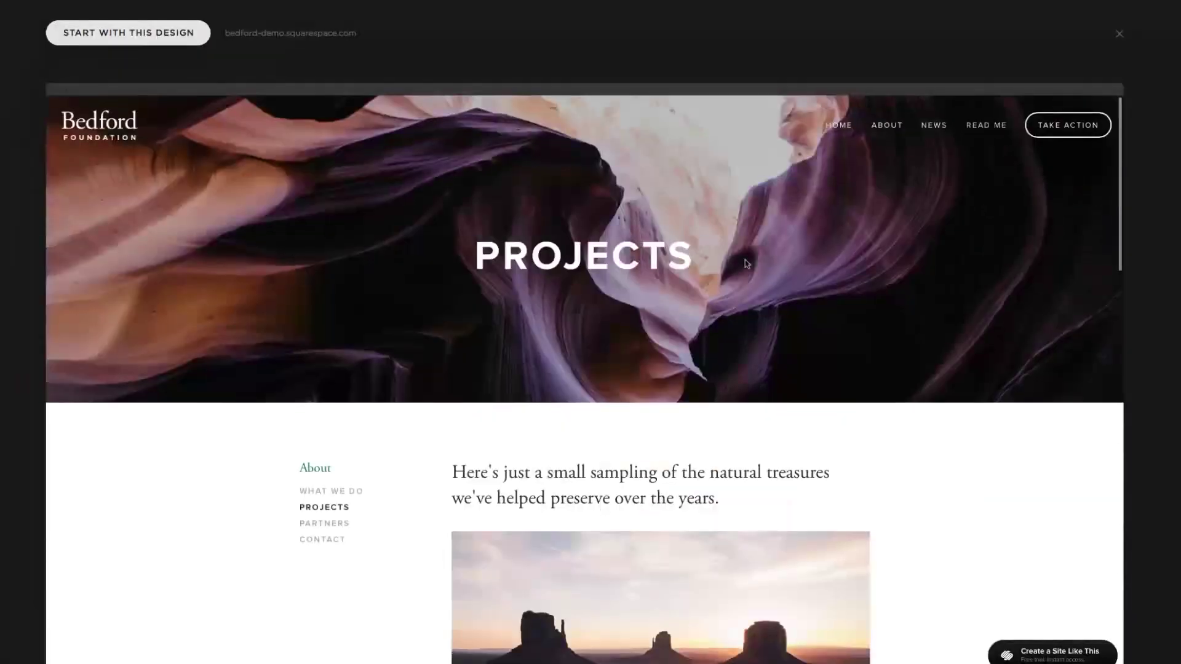
key("Escape")
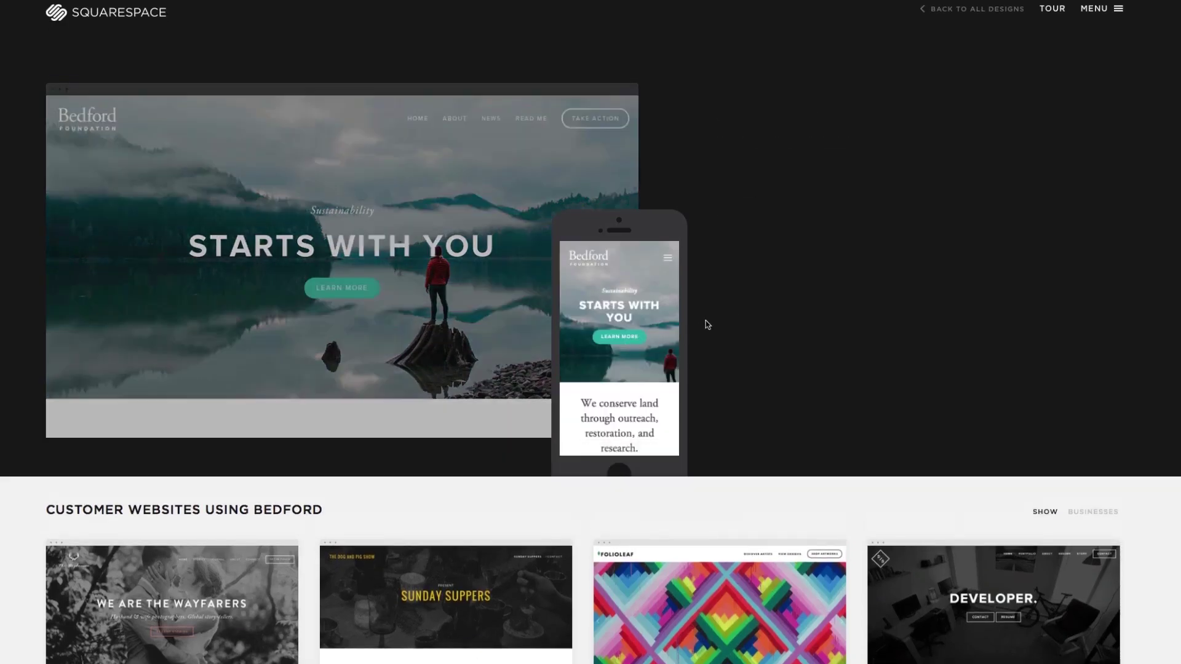
Scroll through the Bedford live mobile preview, then close it
left_click(706, 321)
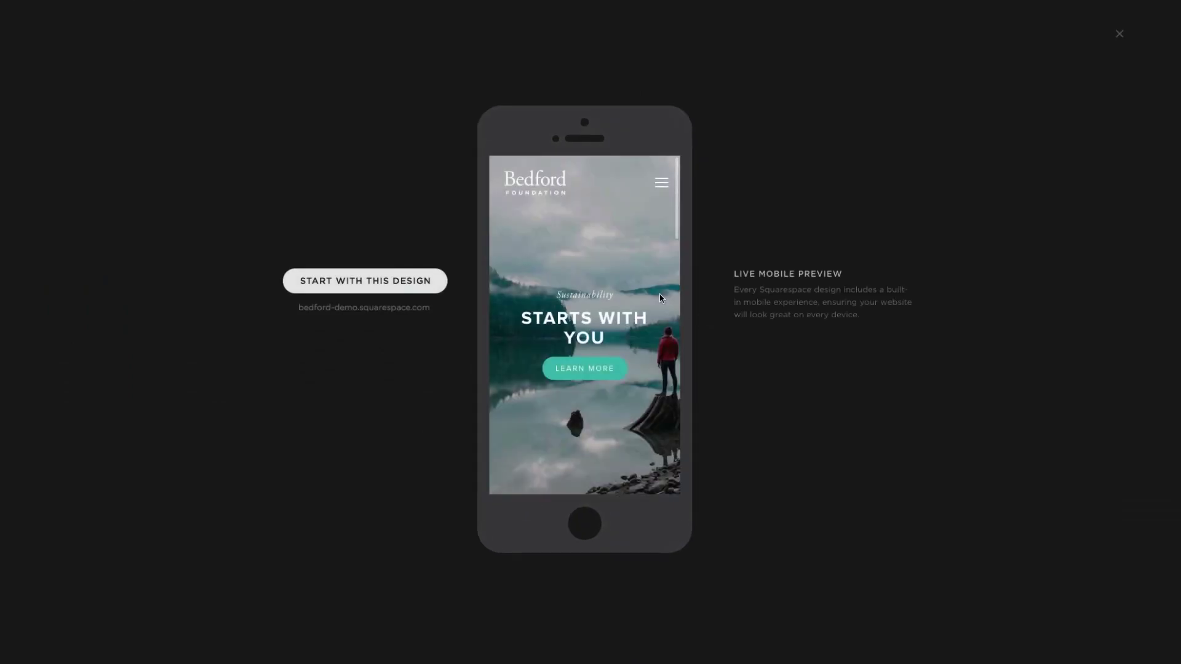
scroll(601, 320, "down", 10)
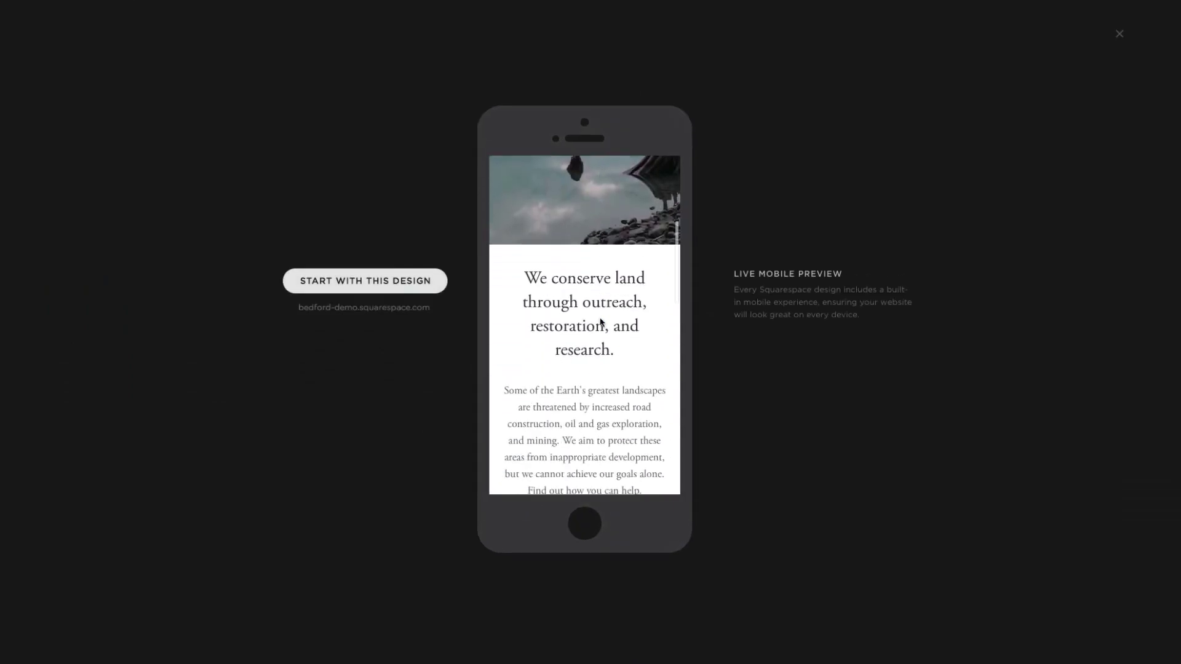
scroll(601, 321, "down", 6)
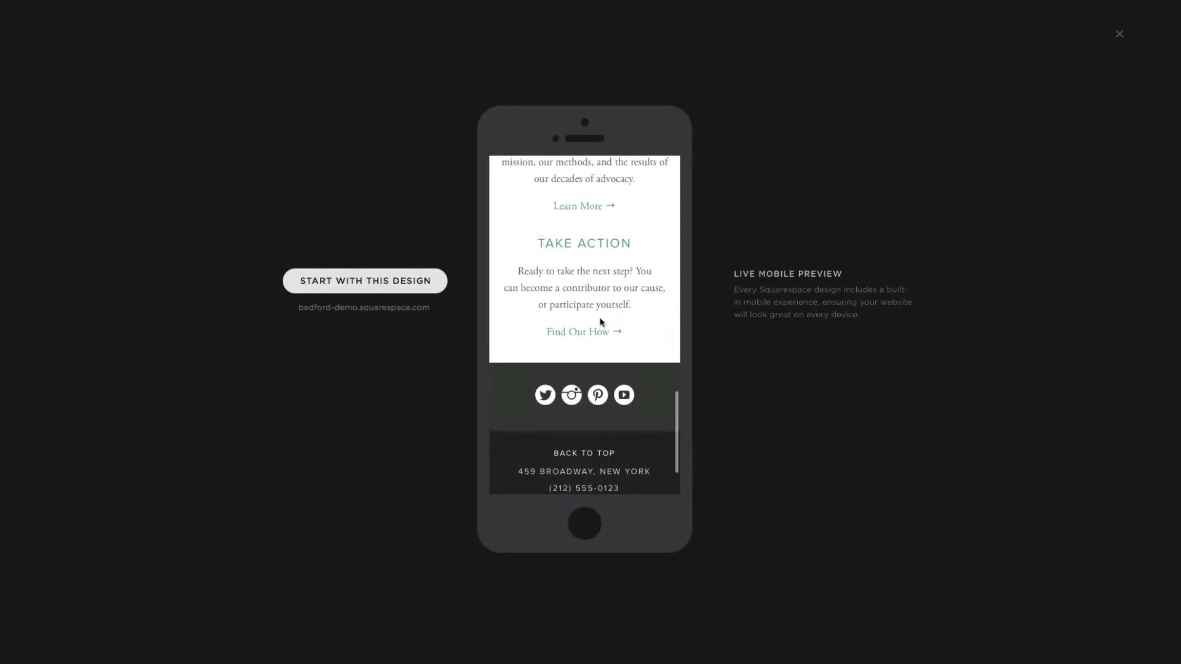
scroll(601, 321, "up", 5)
scroll(601, 320, "up", 10)
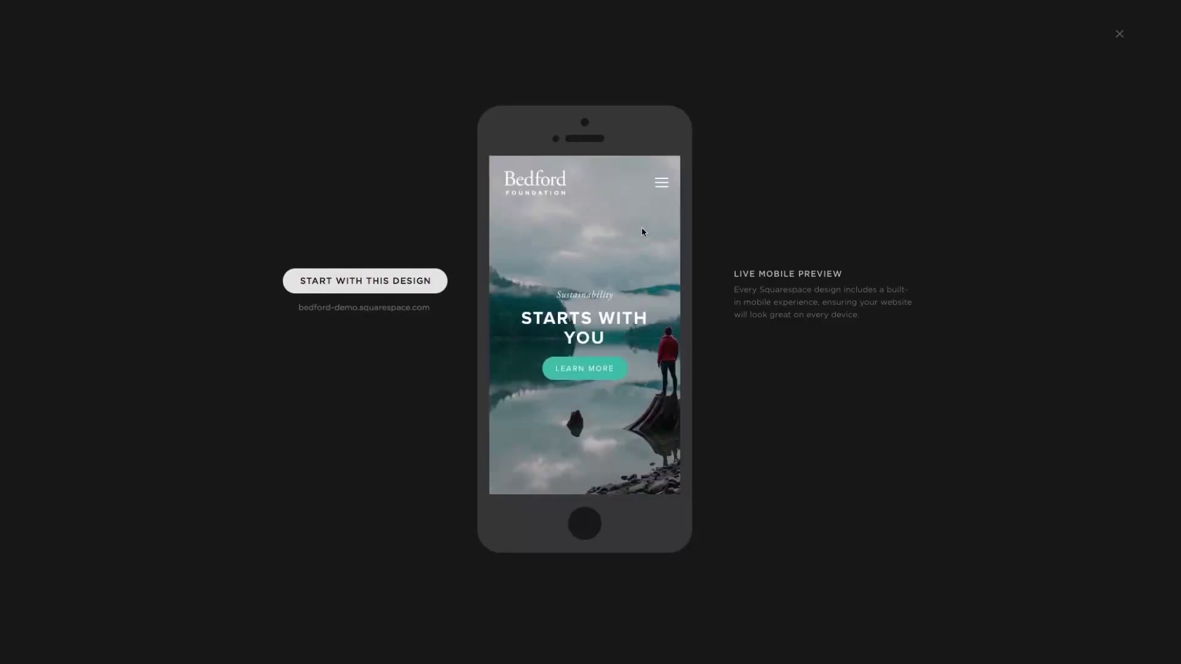
key("Escape")
scroll(928, 177, "down", 10)
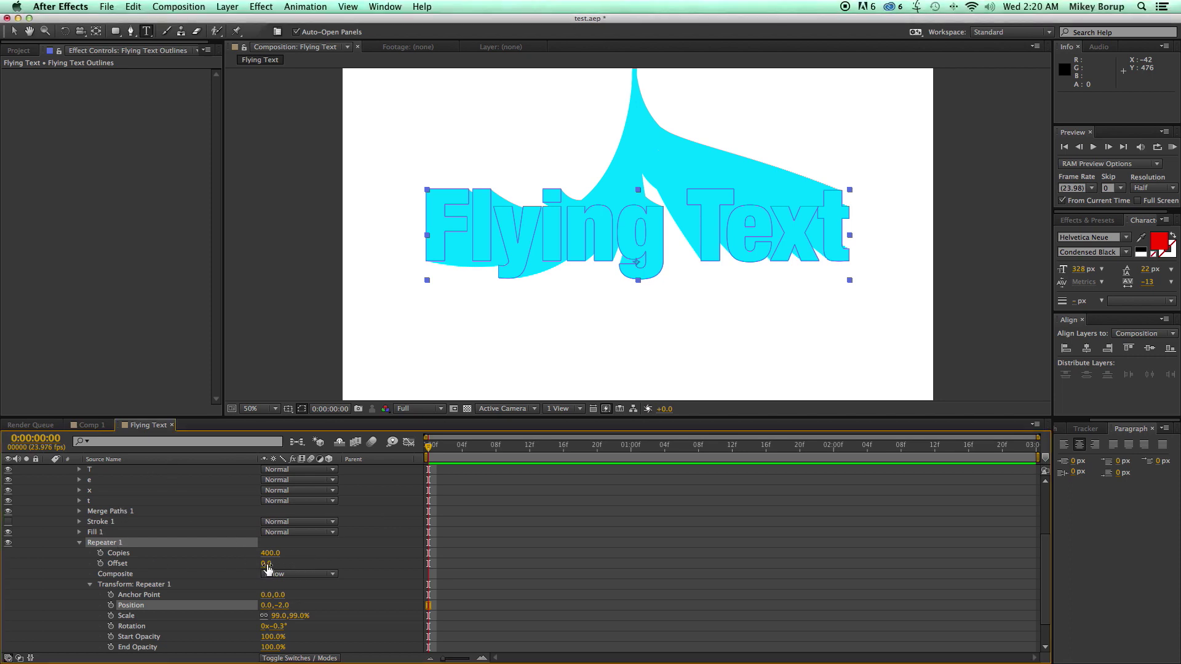
Set the Repeater 1 Offset to 341 and keyframe it at the first frame
left_click_drag(265, 565, 492, 577)
left_click(101, 565)
left_click(100, 563)
key("space")
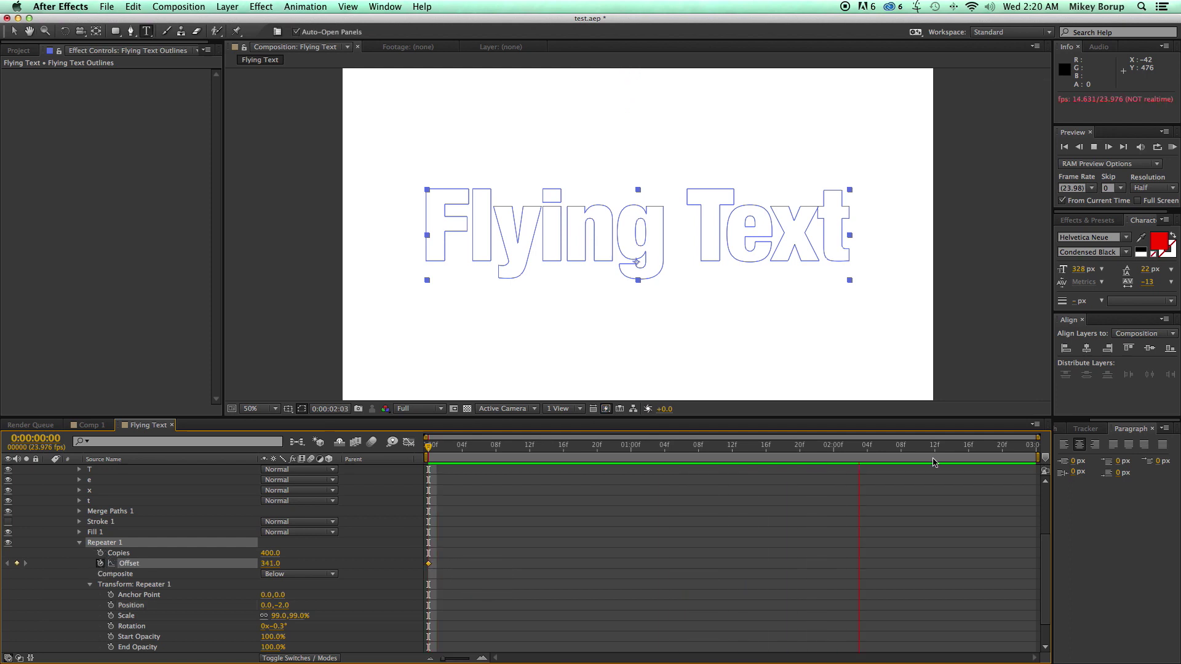
key("space")
Add a second Offset keyframe of -943 at 2:15 and preview from the start
left_click_drag(270, 563, 197, 567)
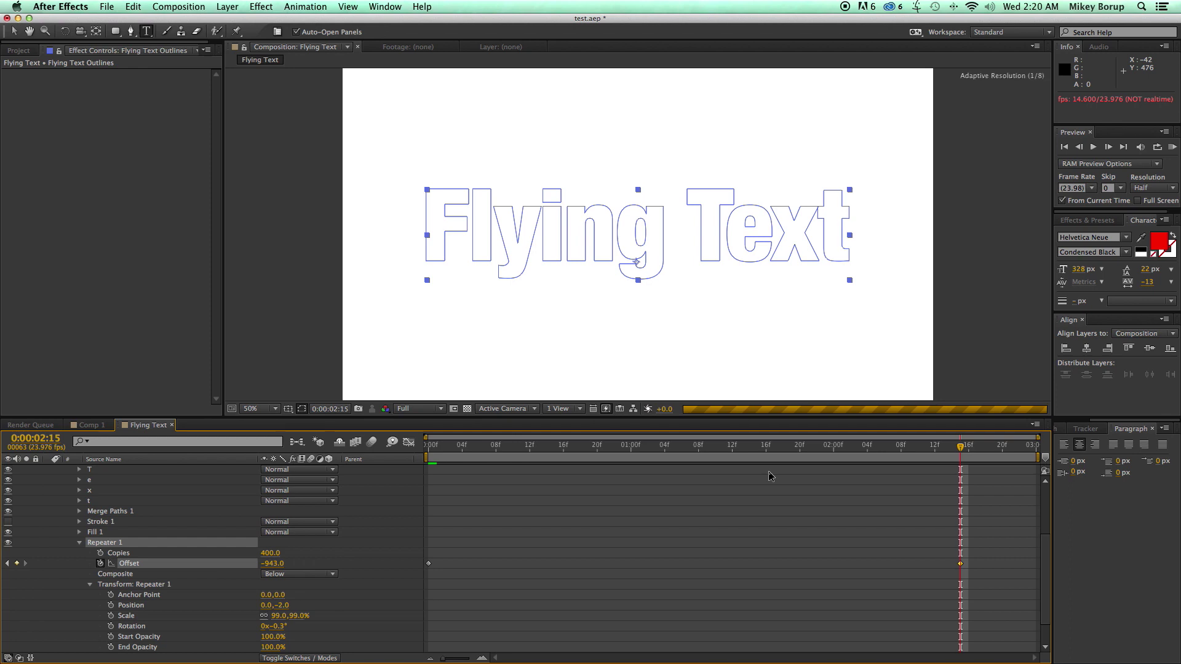
key("Home")
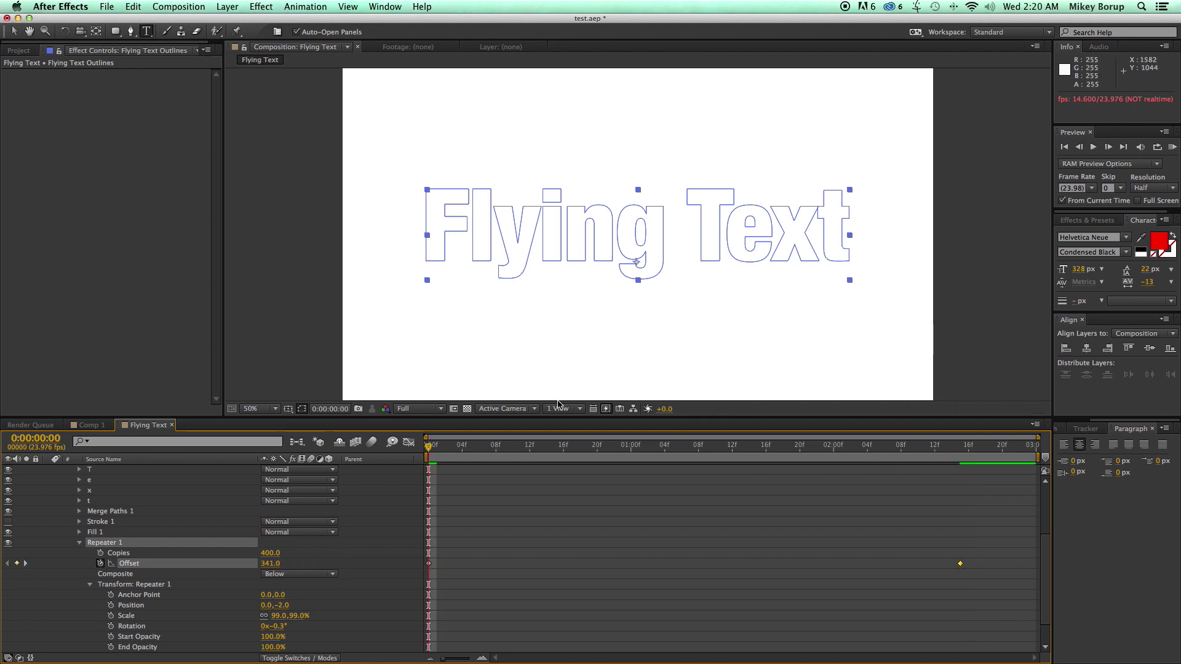
key("space")
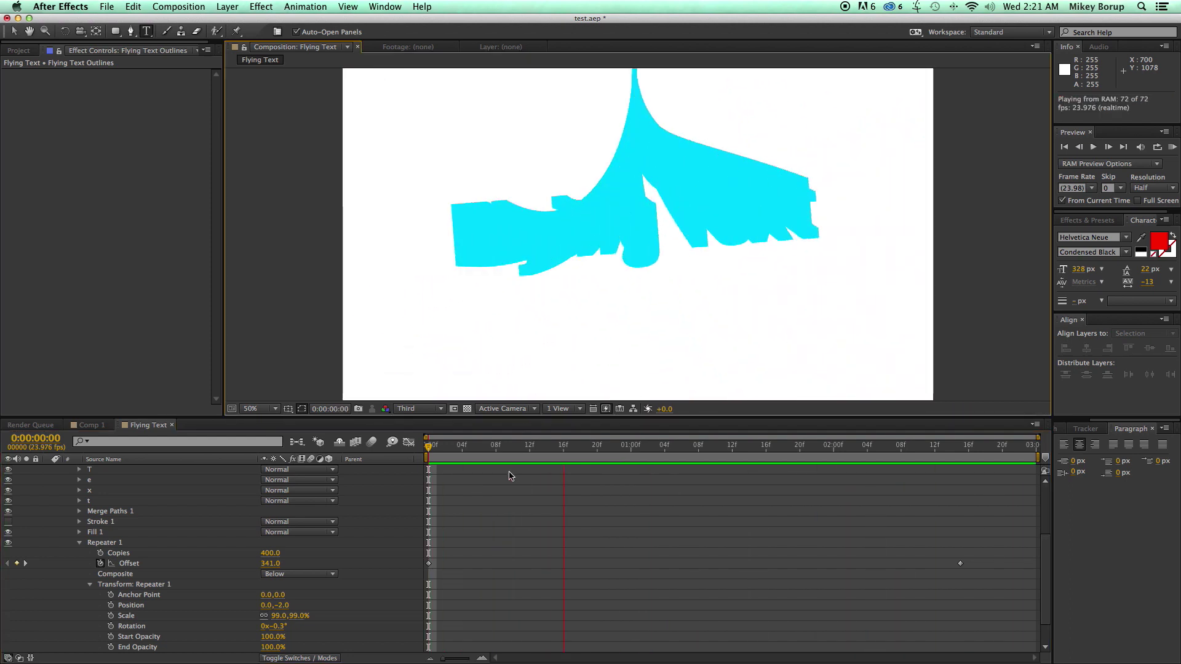
key("space")
Select the Text group and duplicate it with Cmd+D to create Text 2
mouse_move(501, 448)
left_mouse_down()
mouse_move(488, 448)
mouse_move(513, 450)
left_mouse_up()
scroll(72, 501, "up", 5)
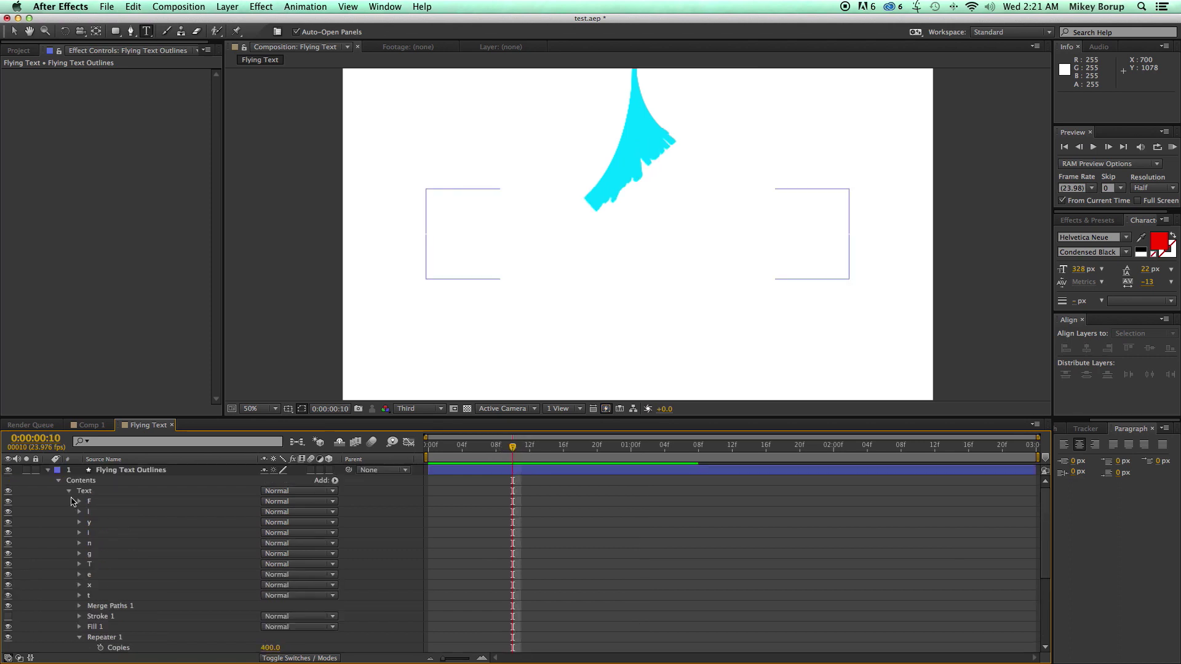
left_click(70, 492)
left_click(93, 492)
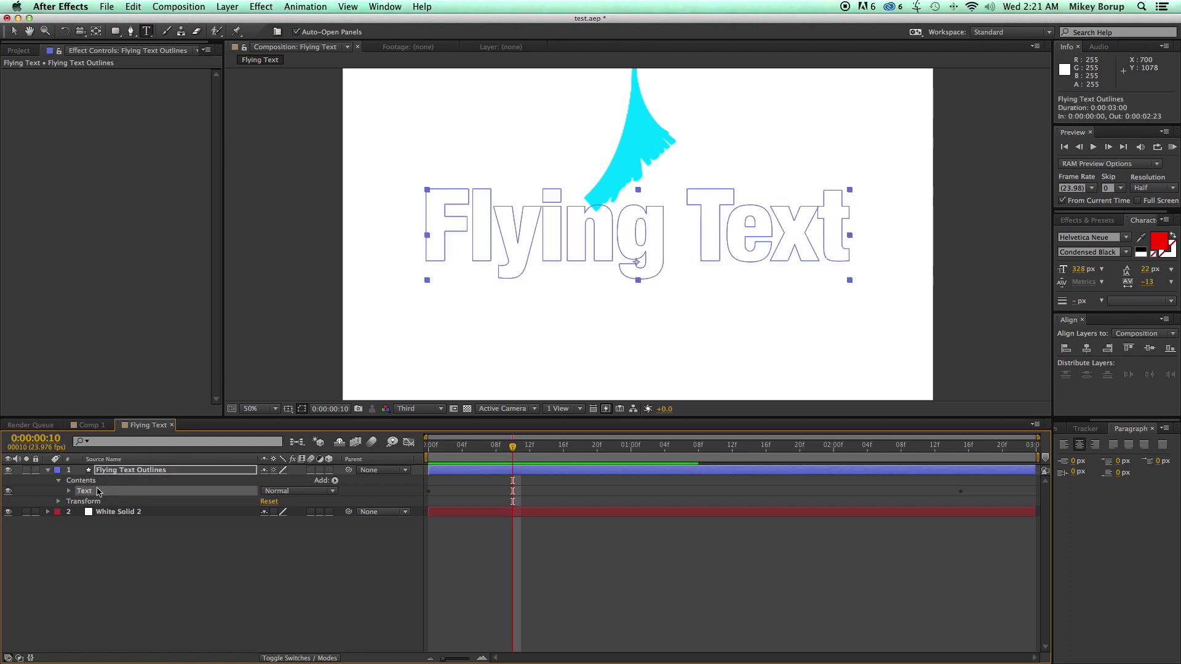
left_click(74, 492)
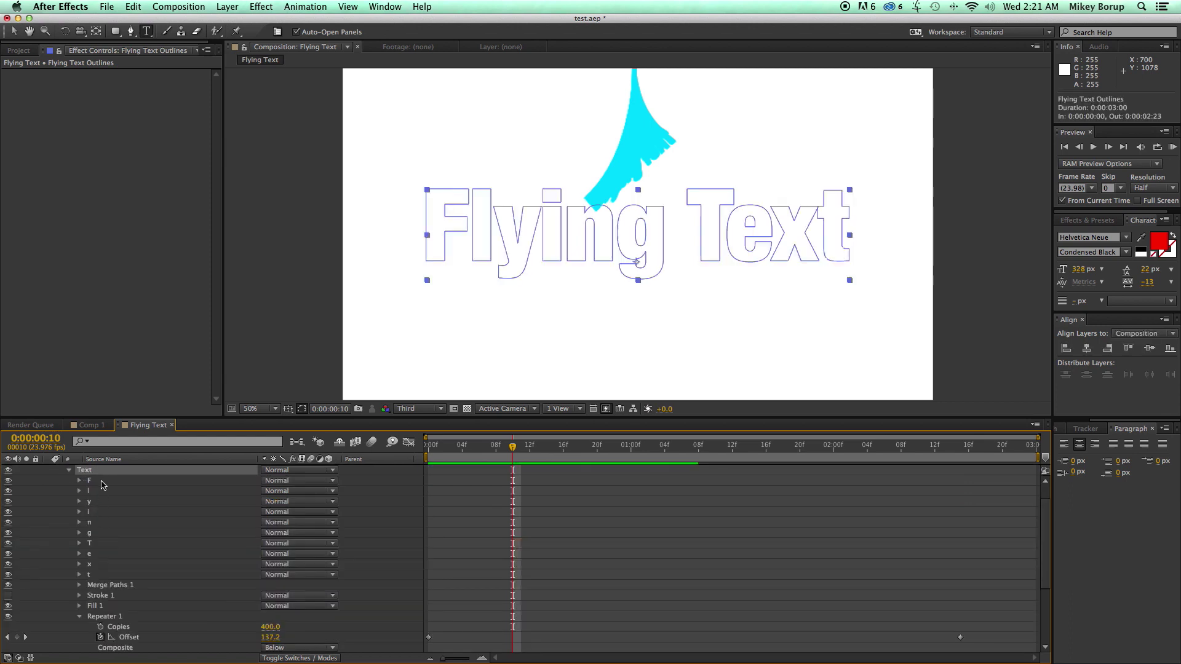
scroll(105, 565, "up", 2)
left_click(69, 491)
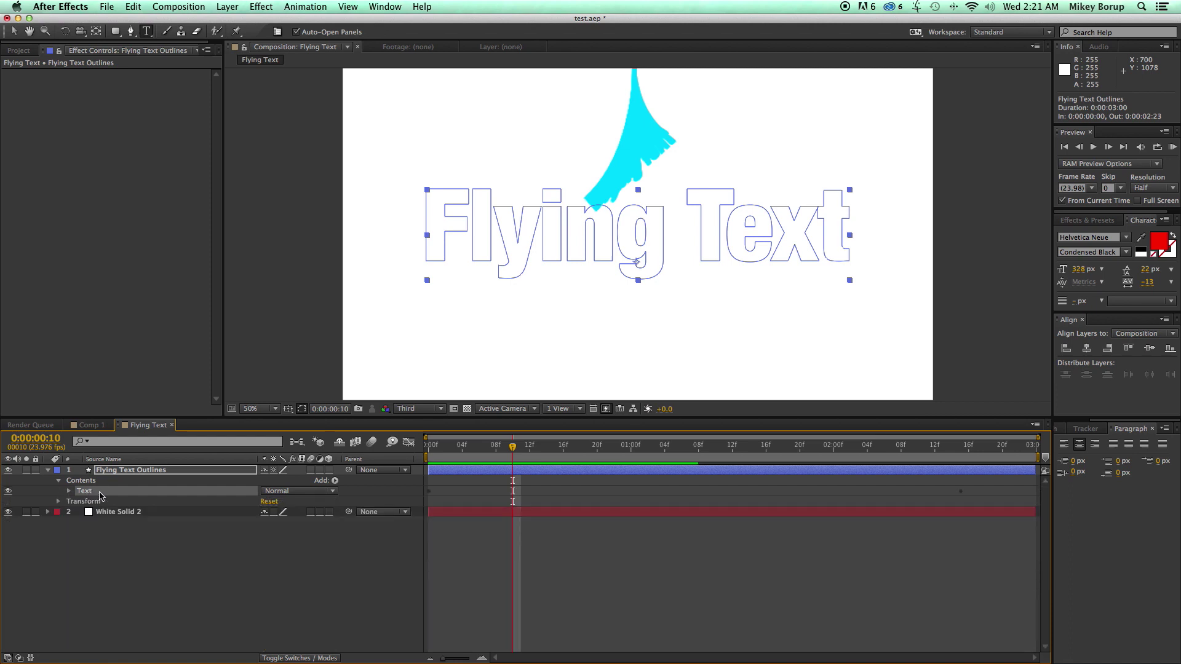
key("super+d")
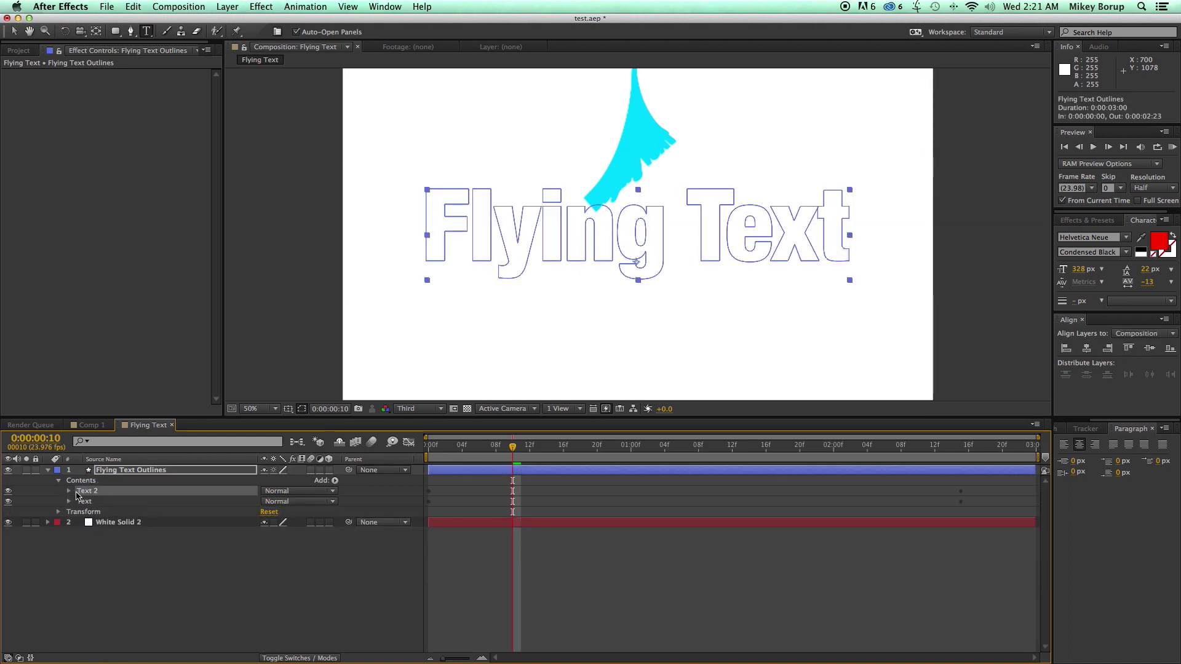
Set the Text 2 Repeater Copies to 1
left_click(69, 491)
scroll(86, 501, "down", 3)
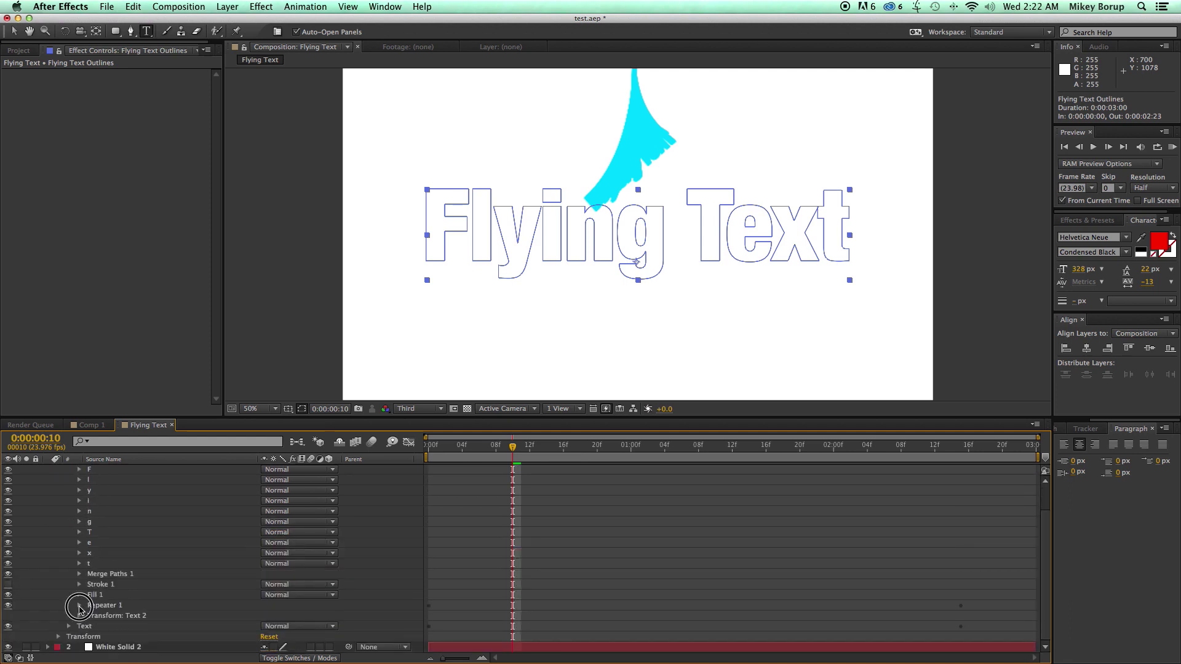
left_click(79, 608)
scroll(77, 607, "down", 1)
left_click(271, 606)
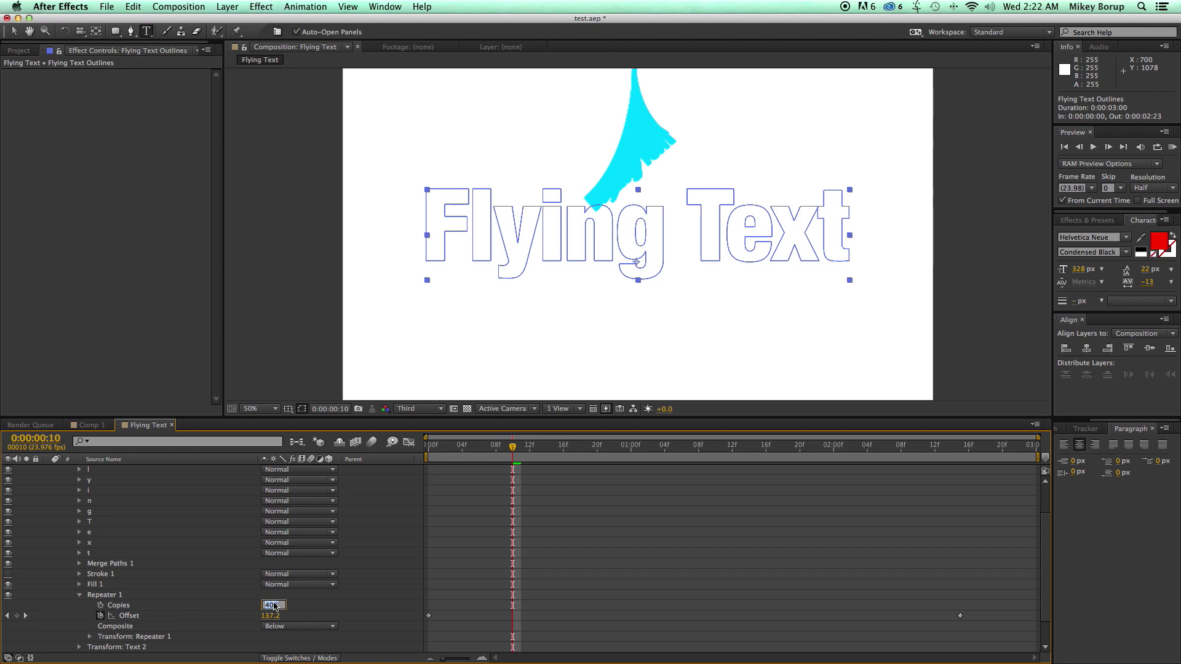
key("Return")
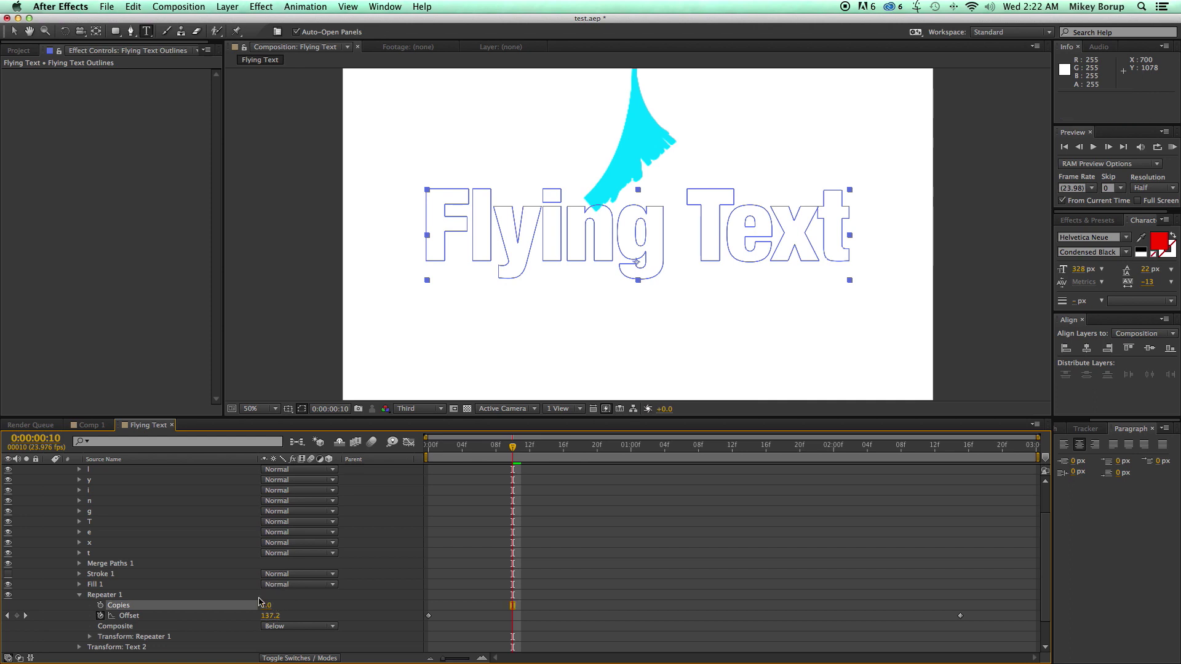
Change the Text 2 Fill 1 colour to green (3DFF00) and preview from the start
left_click(80, 584)
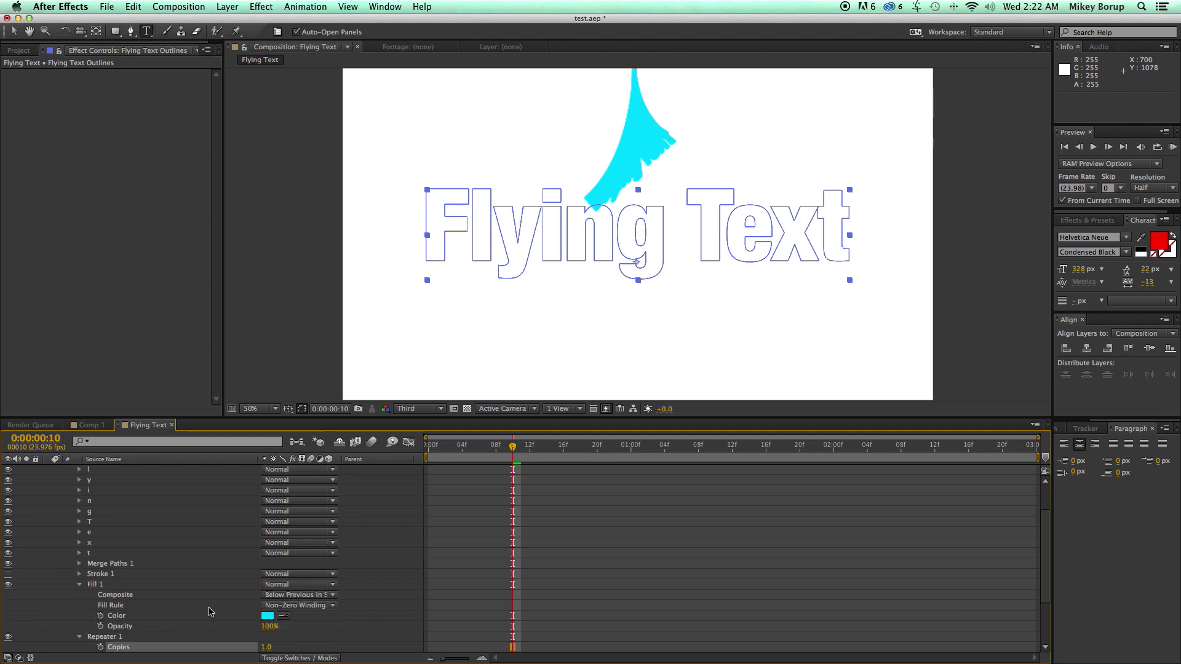
left_click(267, 616)
left_click(399, 342)
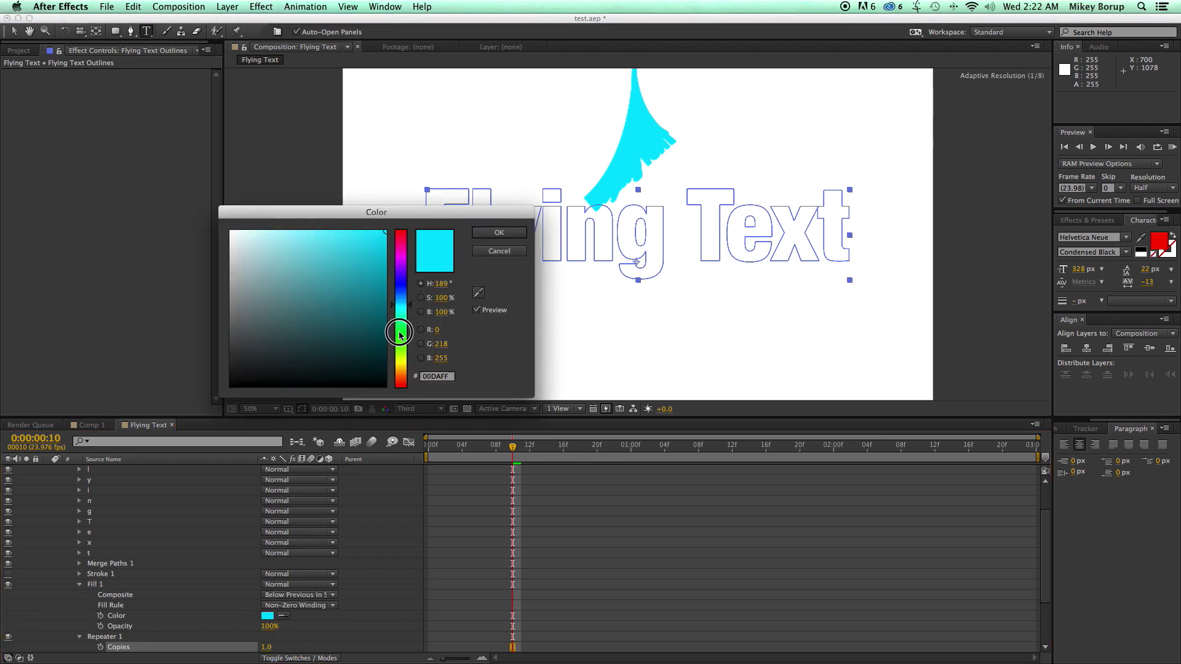
left_click(486, 236)
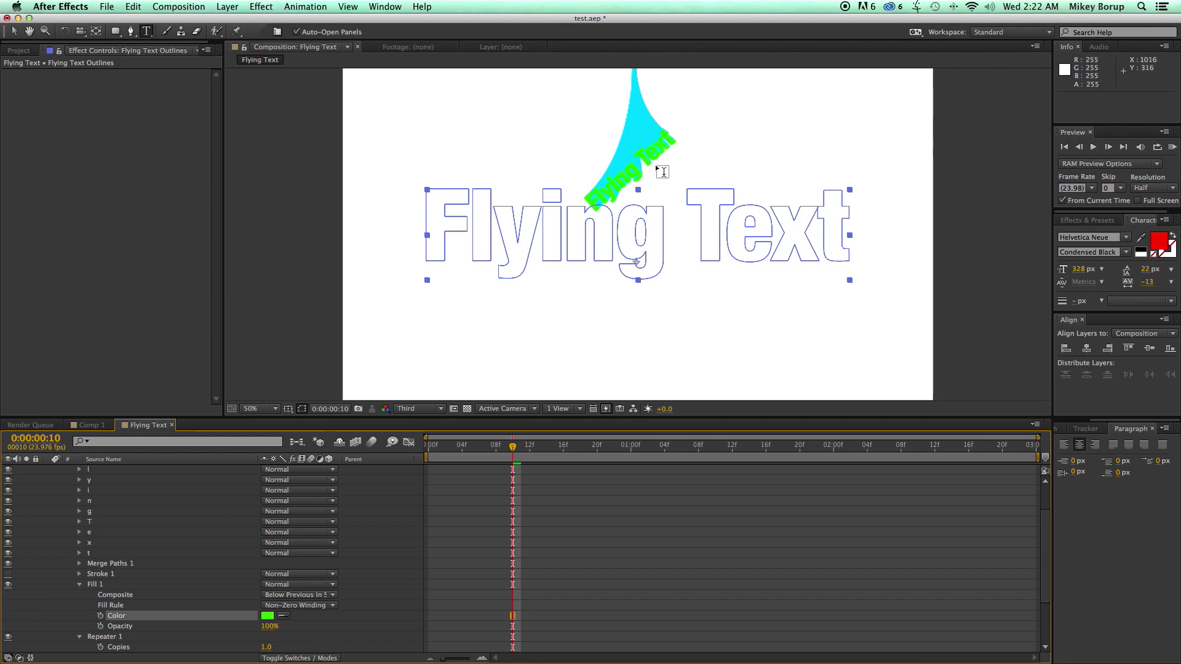
left_click(79, 584)
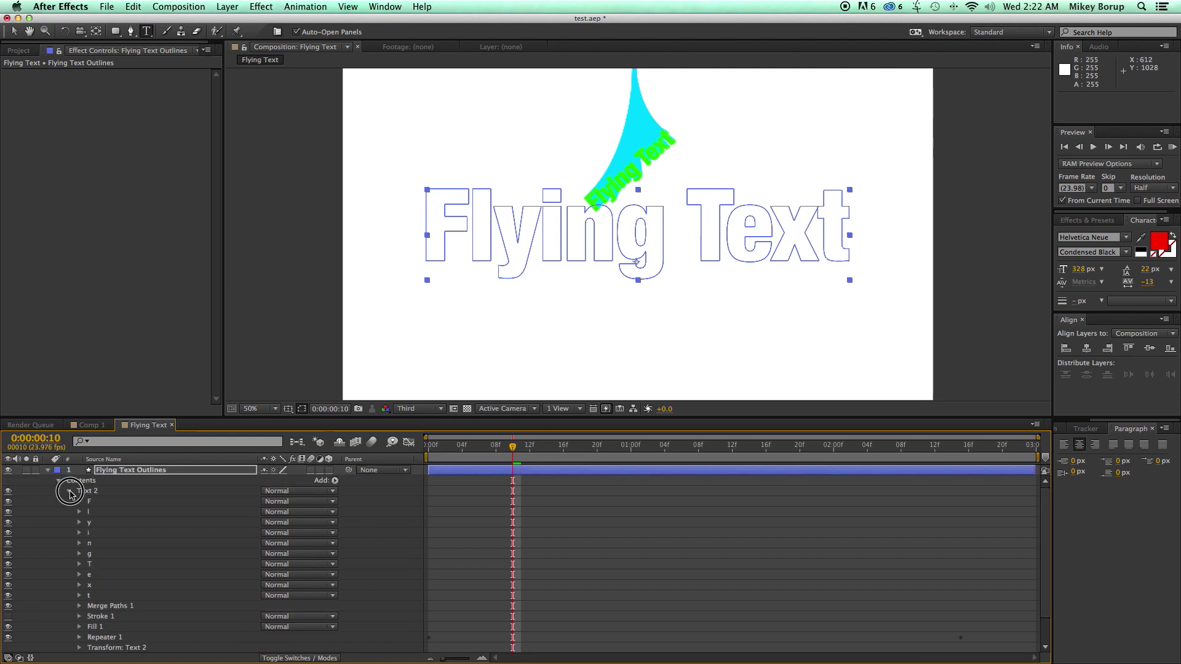
left_click(69, 490)
left_click(438, 455)
key("space")
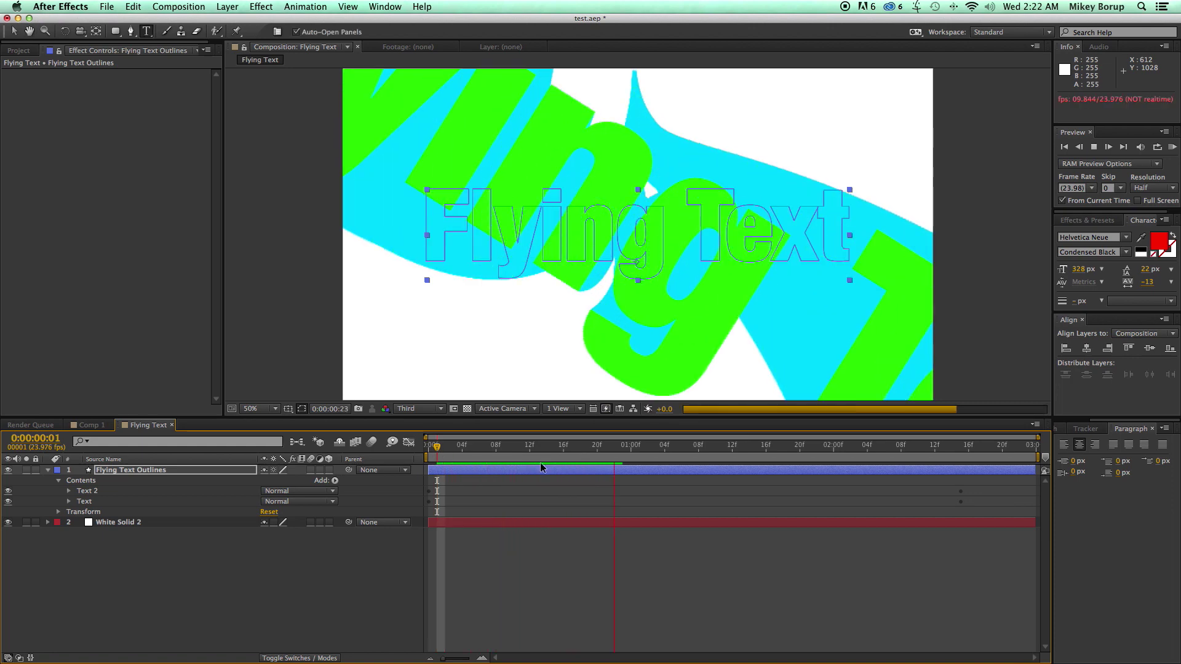
left_click_drag(602, 455, 397, 449)
left_click(456, 557)
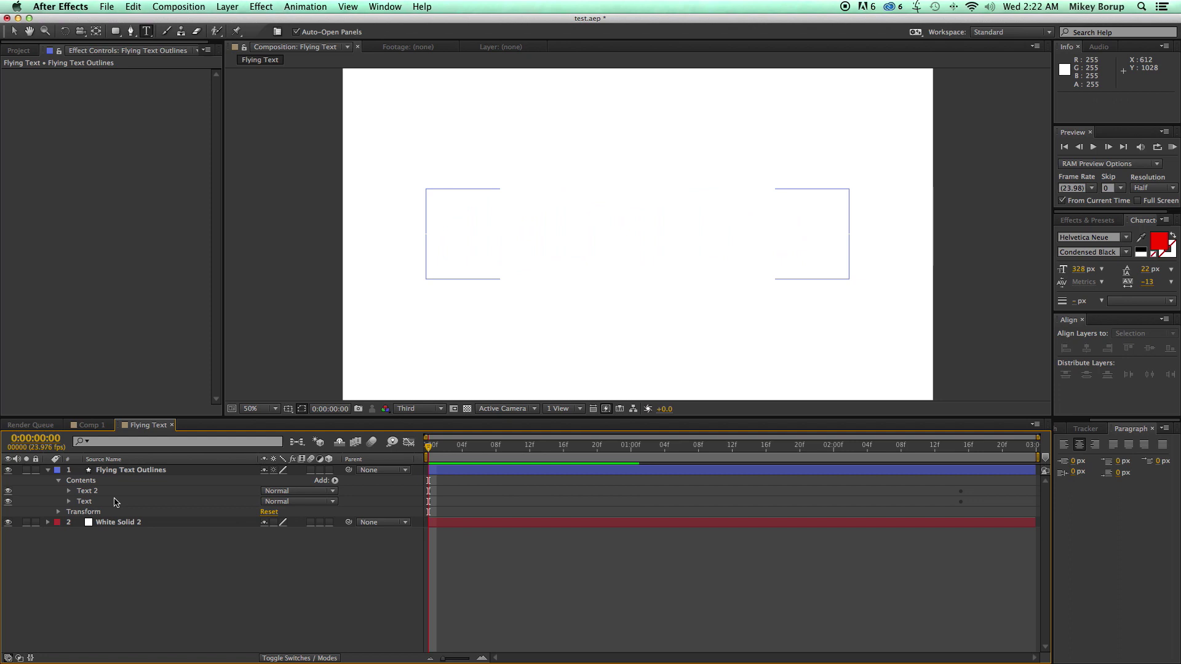
left_click(150, 472)
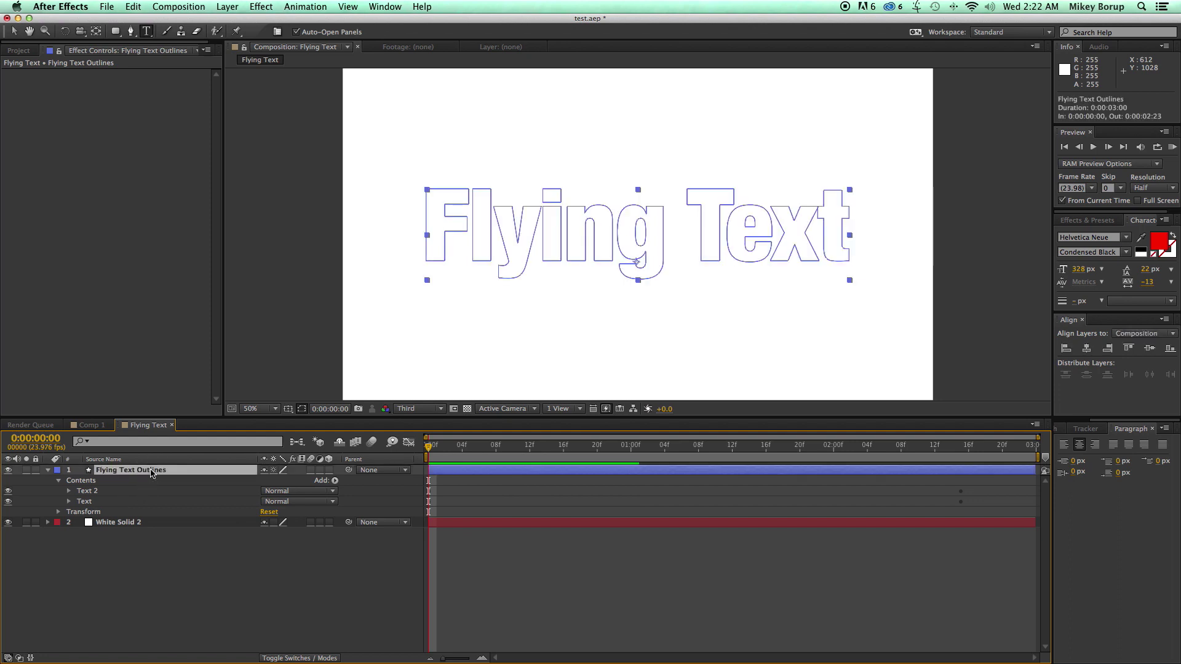
Duplicate the Flying Text Outlines layer, hide the original, and expand the copy's contents
key("super+d")
left_click(48, 480)
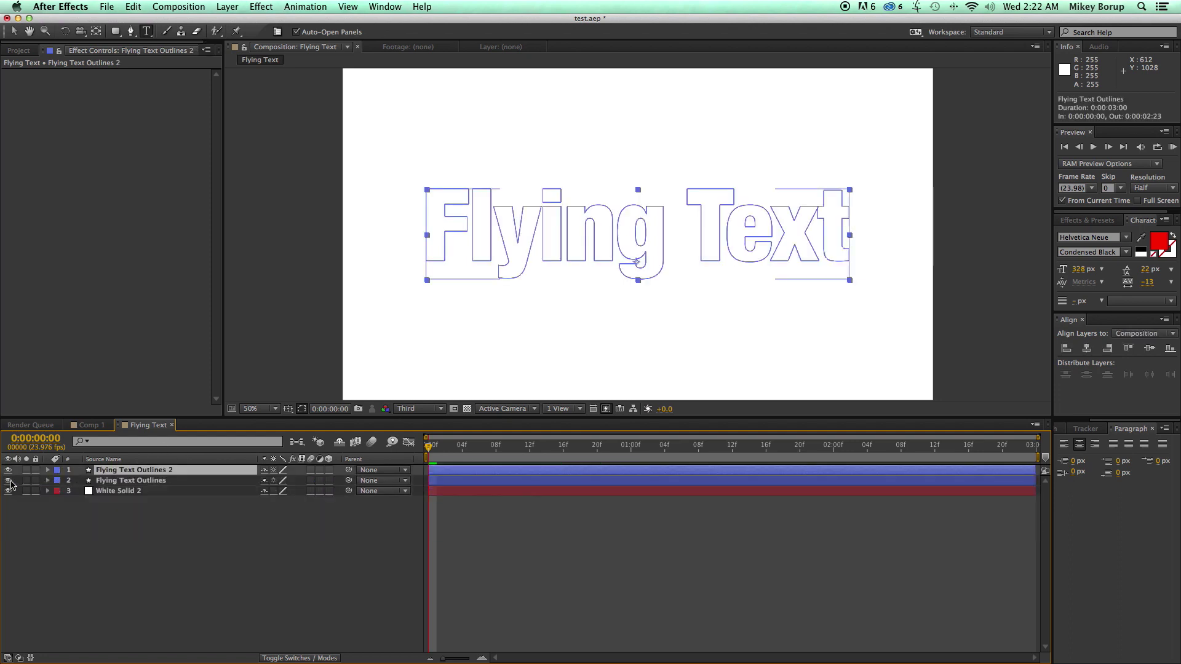
left_click(8, 480)
left_click(48, 470)
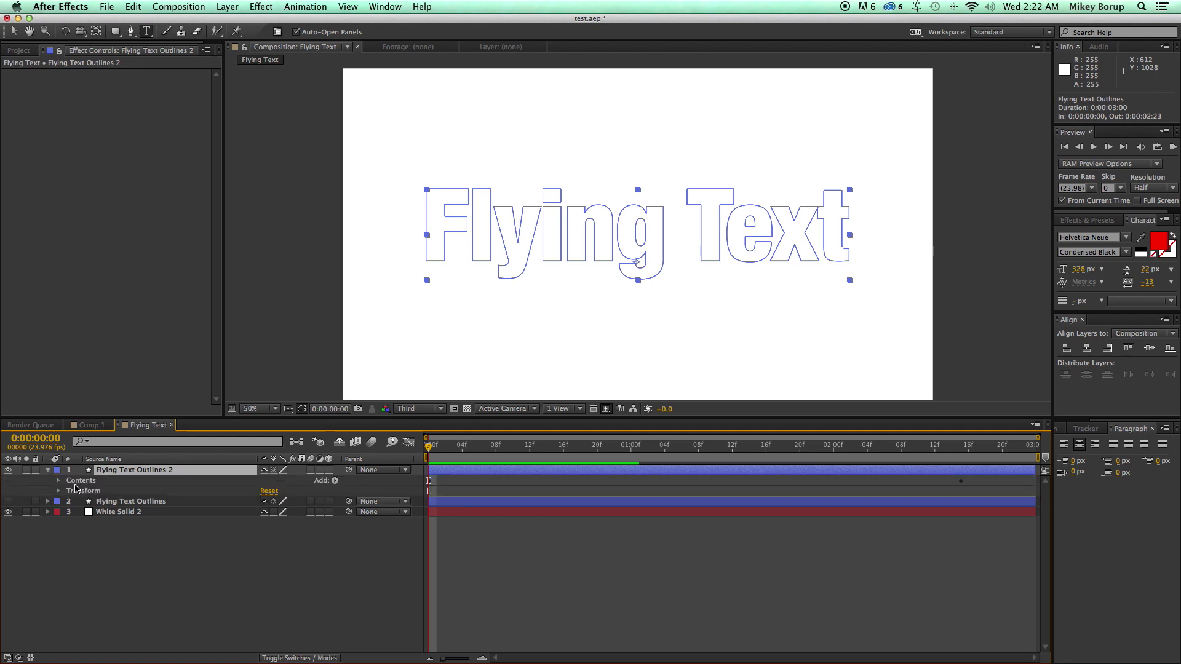
left_click(59, 481)
scroll(70, 589, "down", 3)
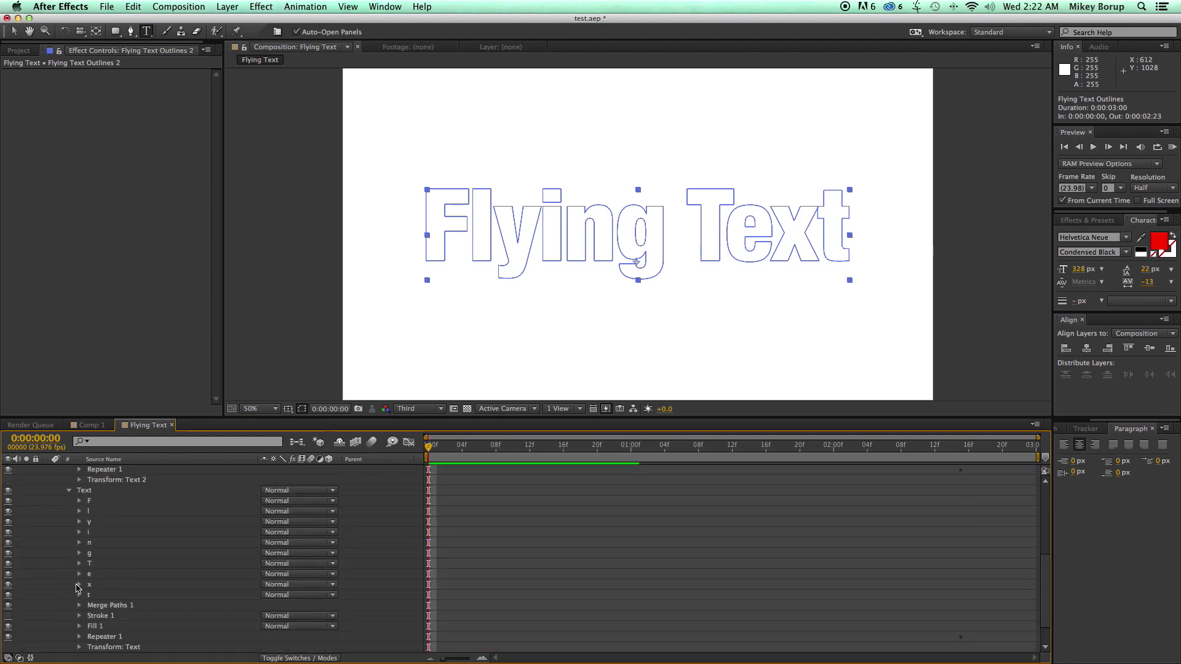
scroll(80, 587, "down", 1)
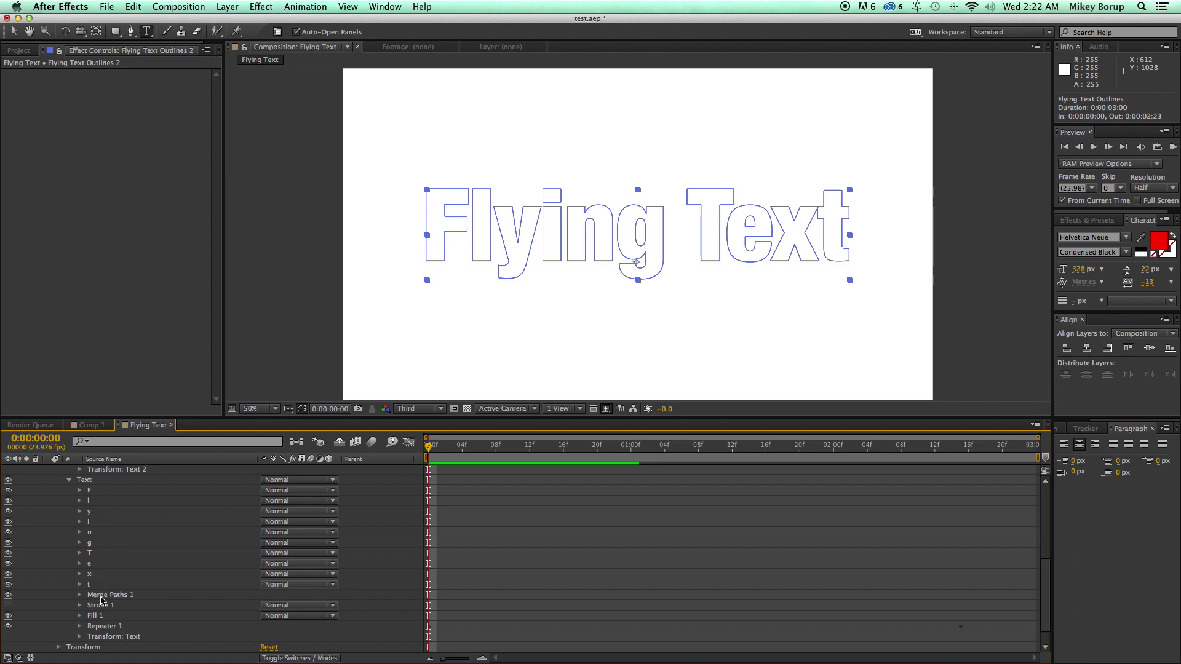
mouse_move(571, 464)
left_mouse_down()
mouse_move(606, 455)
mouse_move(588, 455)
left_mouse_up()
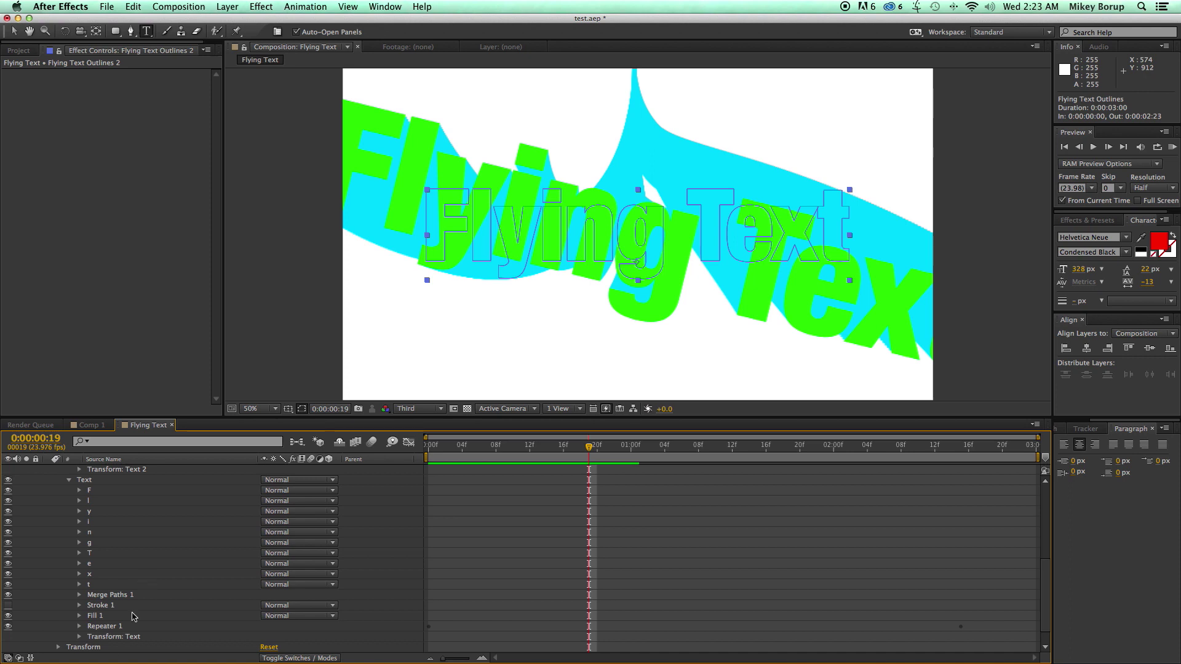
Set the cyan Repeater Offset to 0 at 1:00 and delete the 2:15 Offset keyframe
left_click(80, 626)
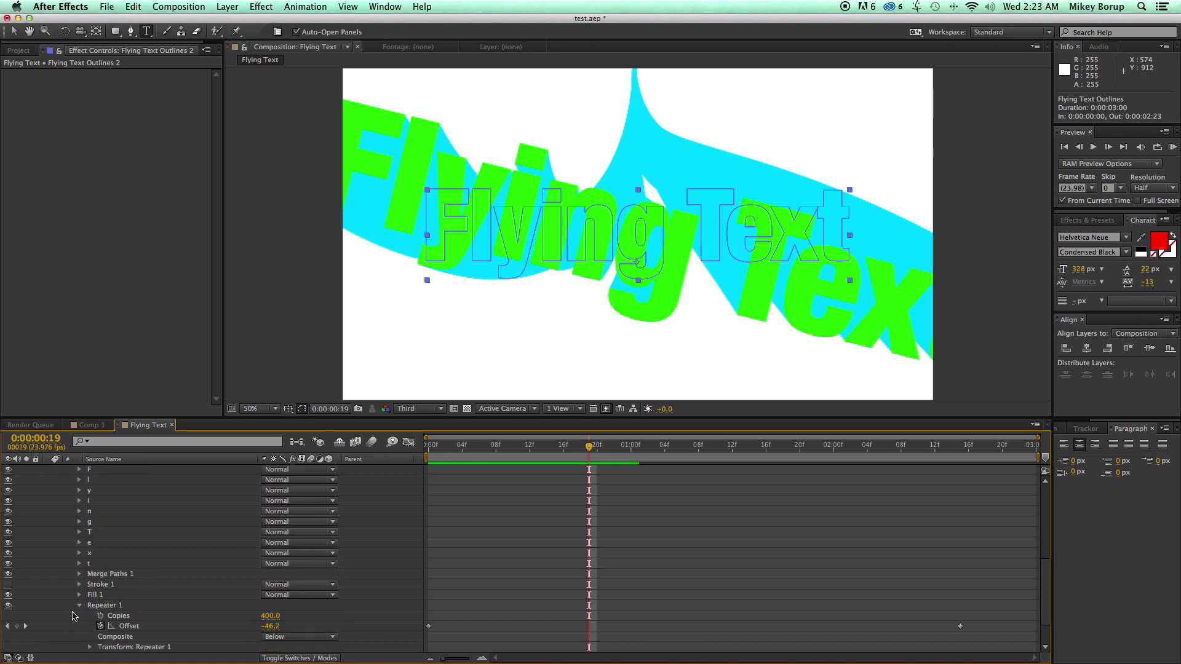
scroll(73, 616, "down", 1)
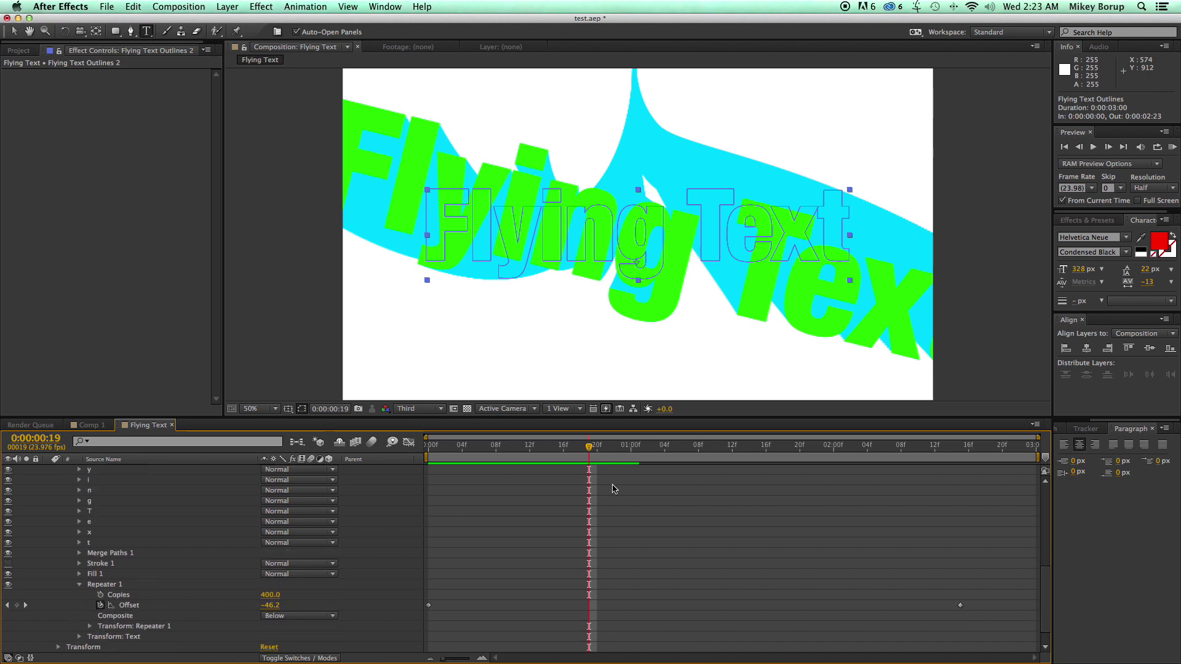
mouse_move(611, 455)
left_mouse_down()
mouse_move(646, 456)
mouse_move(630, 455)
left_mouse_up()
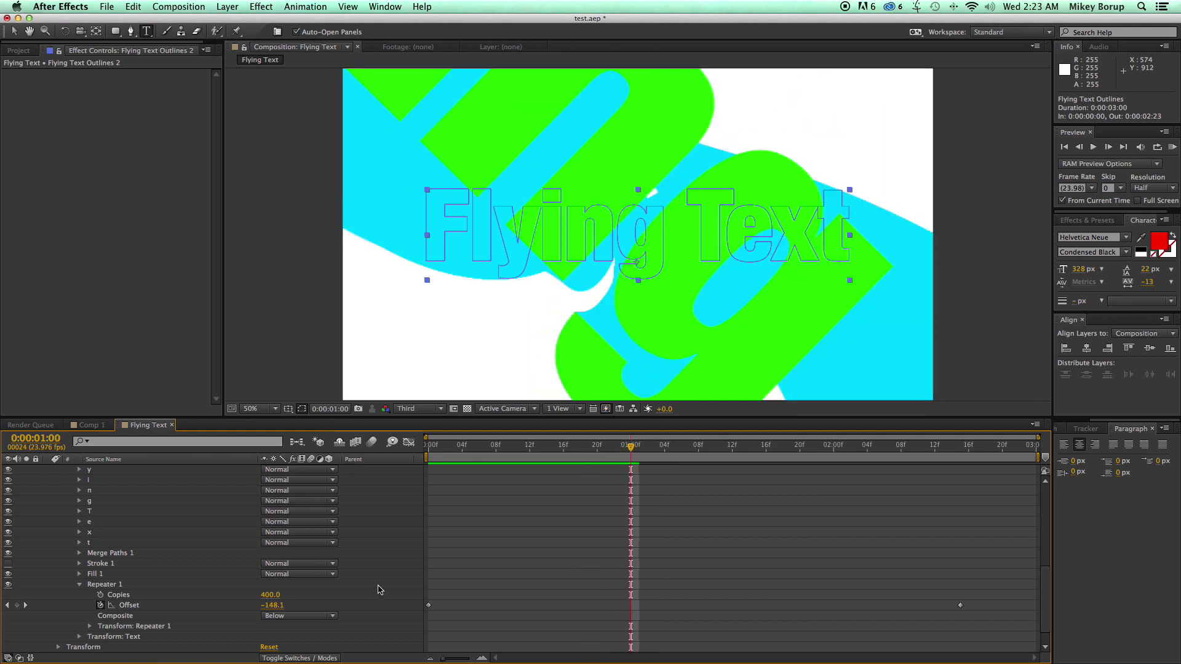
left_click(275, 607)
type("0")
key("Return")
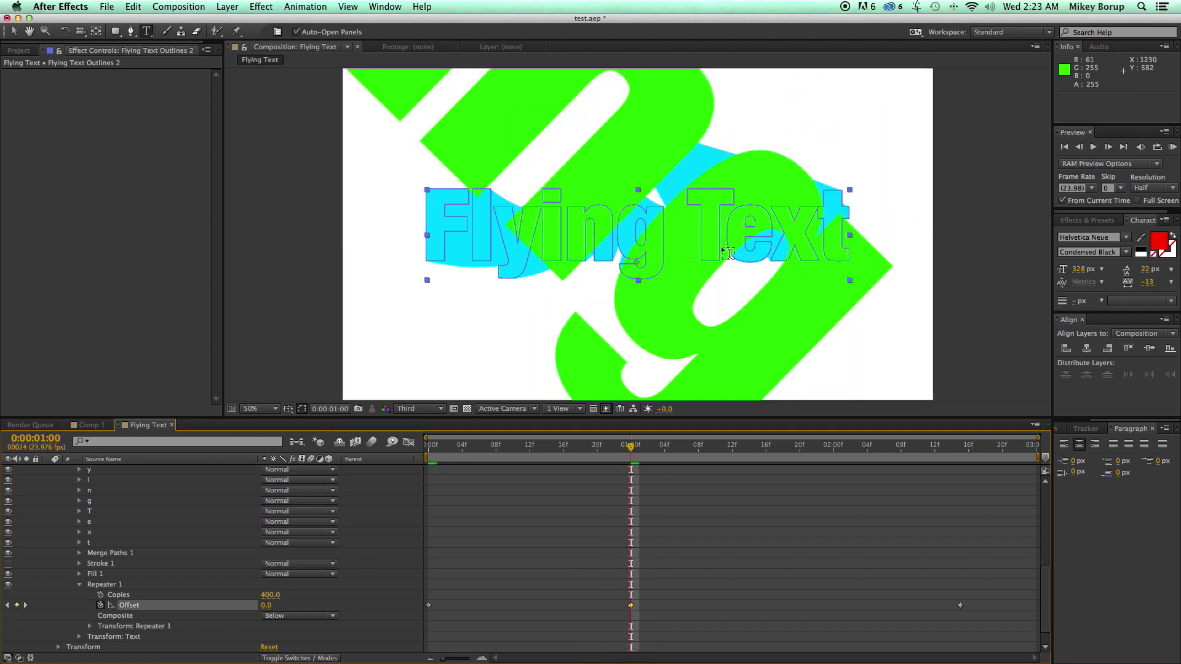
left_click(961, 606)
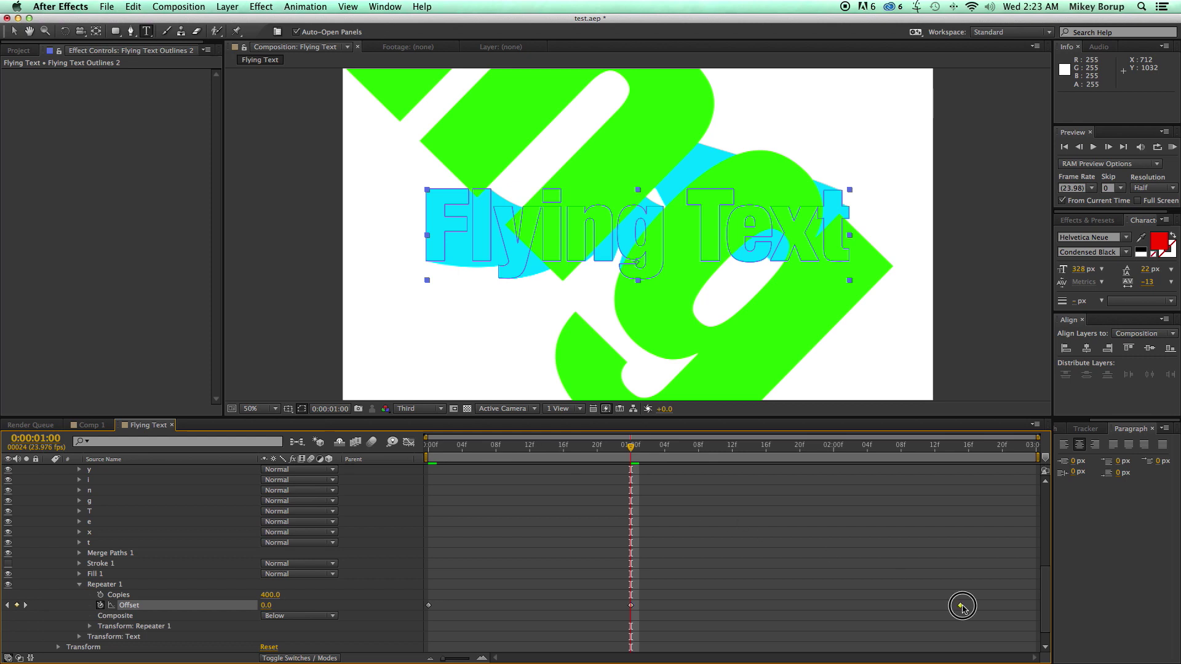
key("Delete")
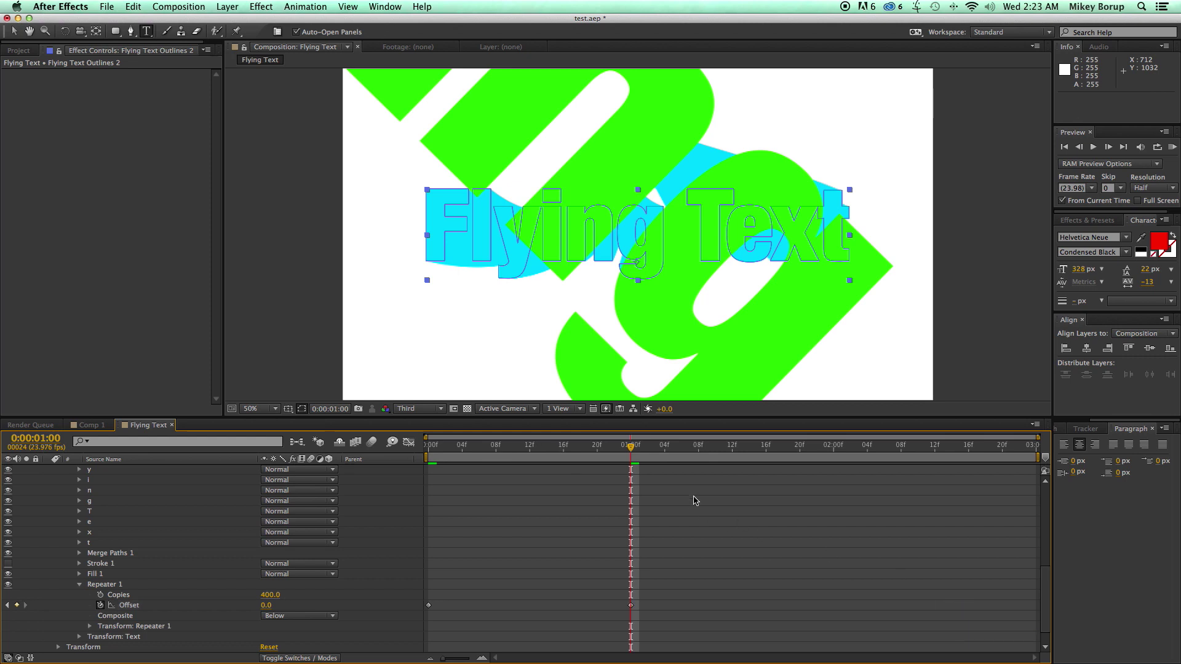
left_click_drag(607, 456, 625, 485)
scroll(147, 534, "up", 5)
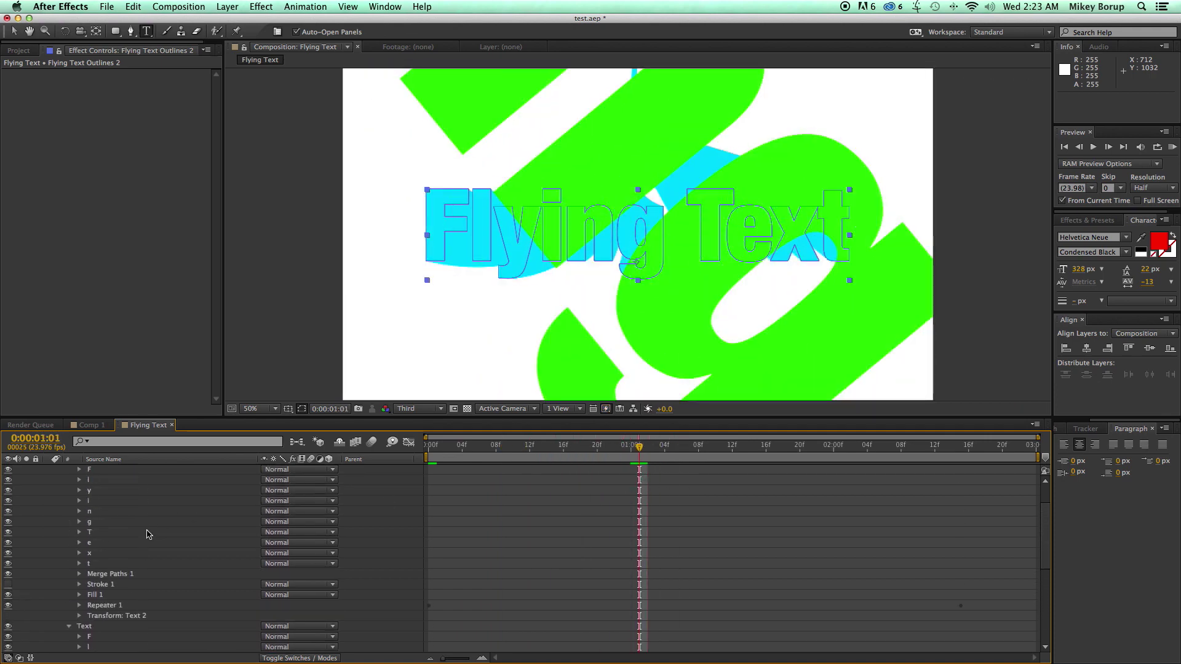
Hide the green Text 2 group, scrub the cyan trail, and return to 1:00
left_click(8, 491)
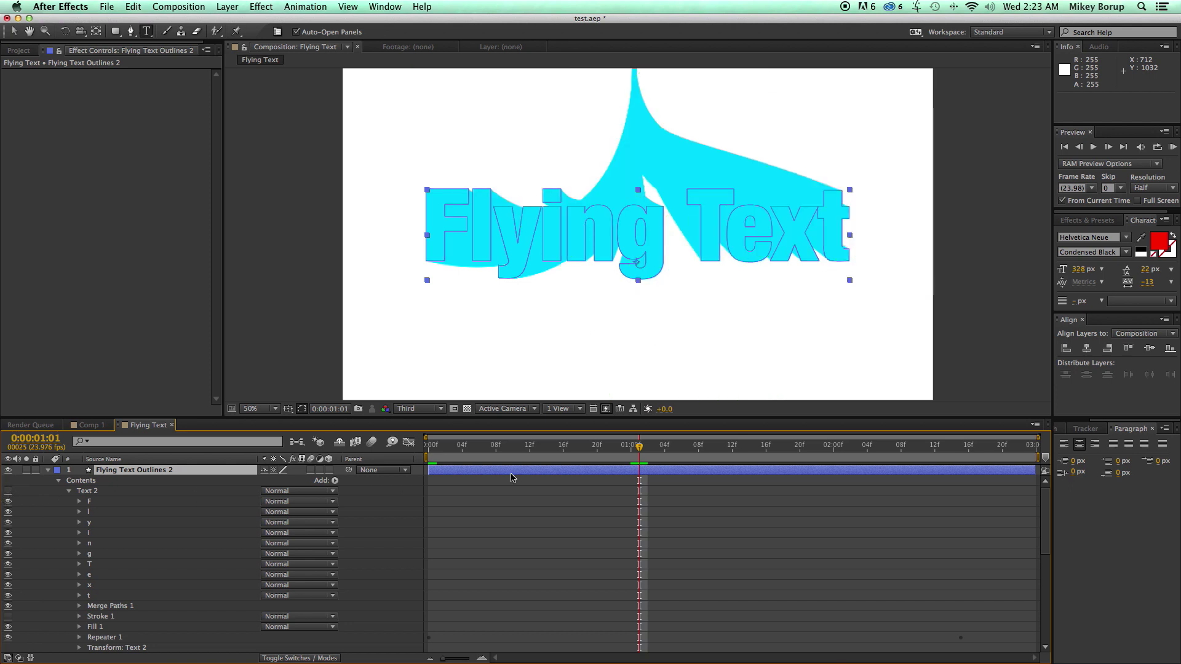
left_click_drag(607, 465, 670, 488)
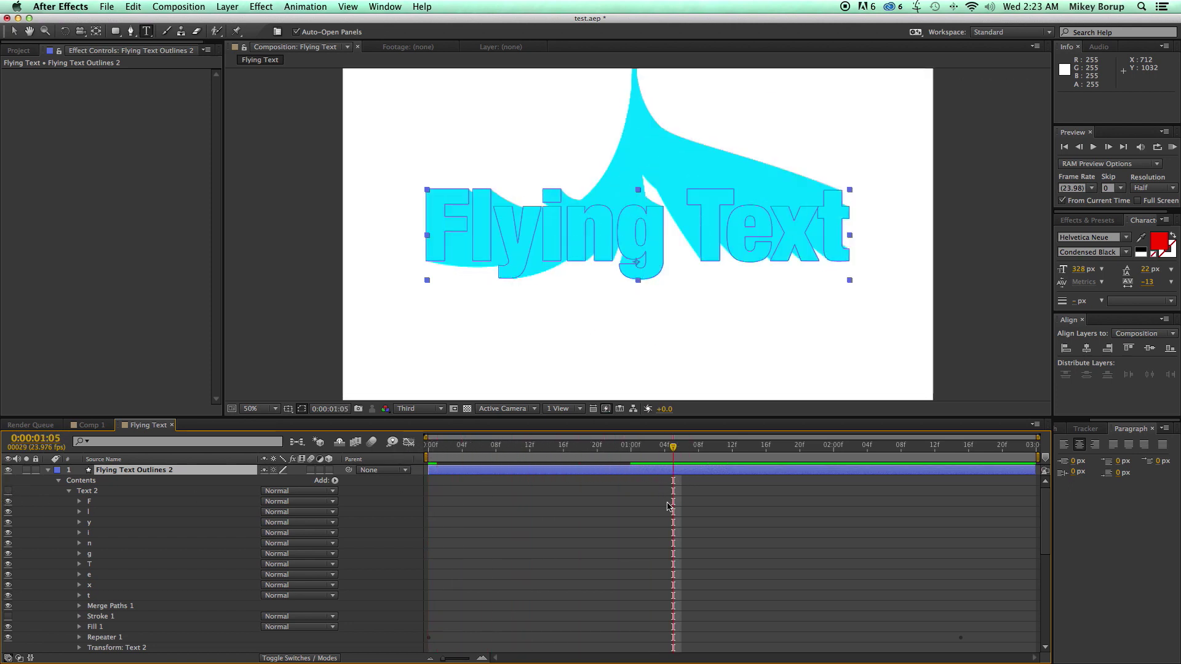
scroll(669, 506, "down", 3)
scroll(670, 507, "up", 3)
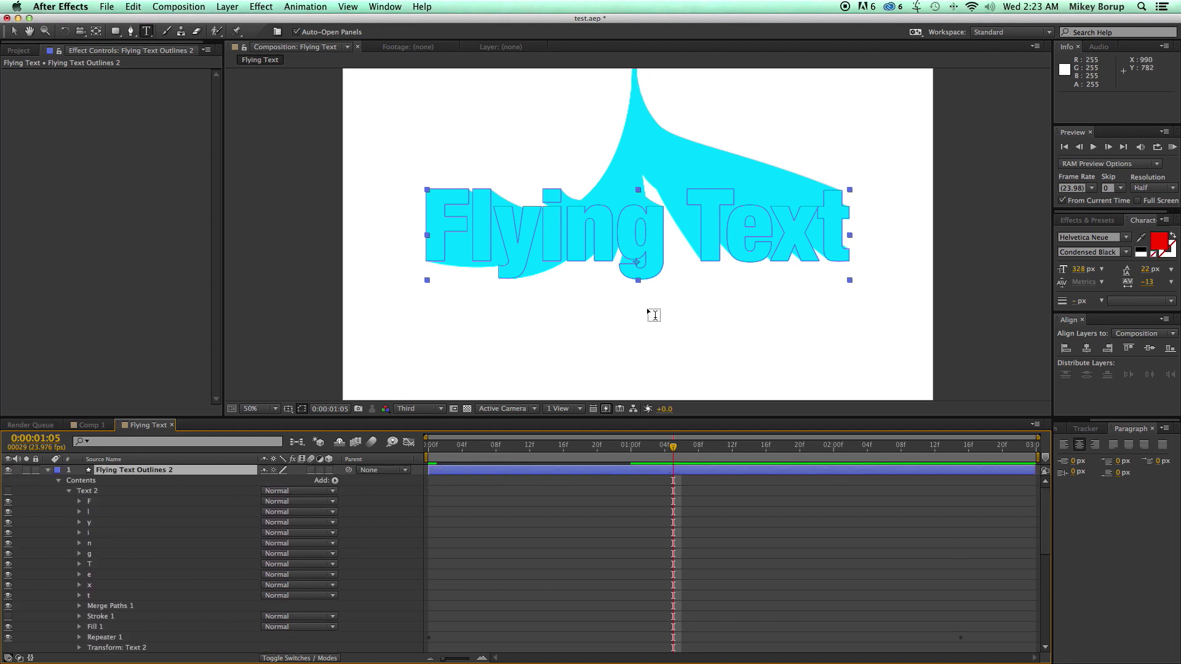
scroll(660, 504, "down", 3)
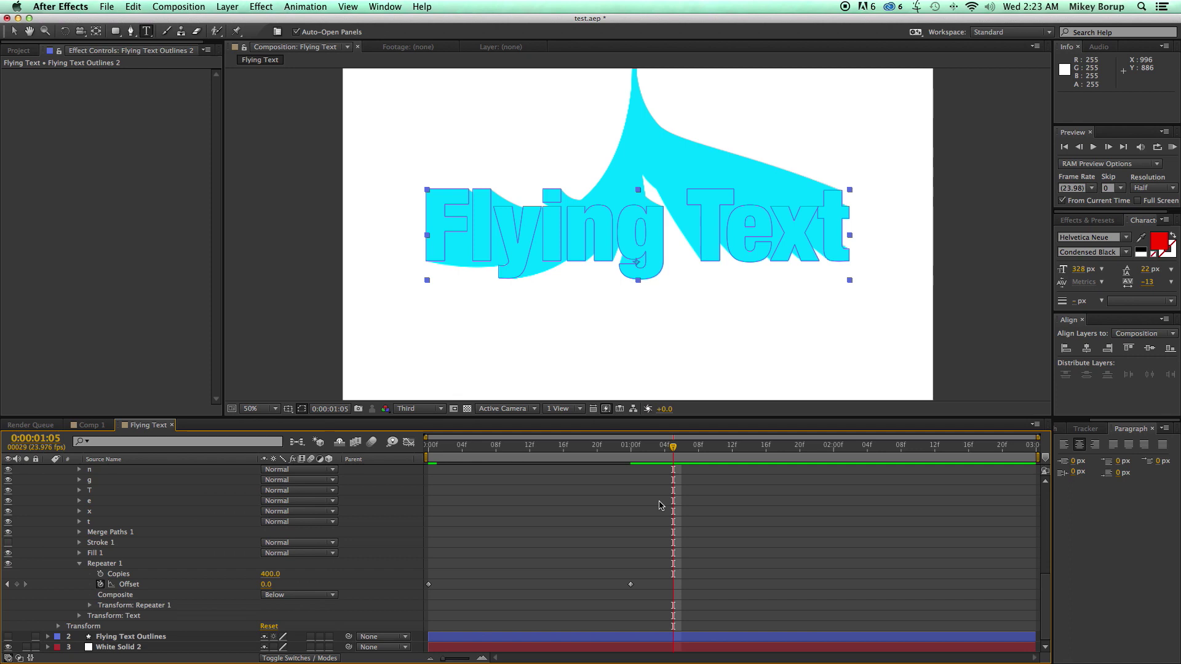
left_click(630, 448)
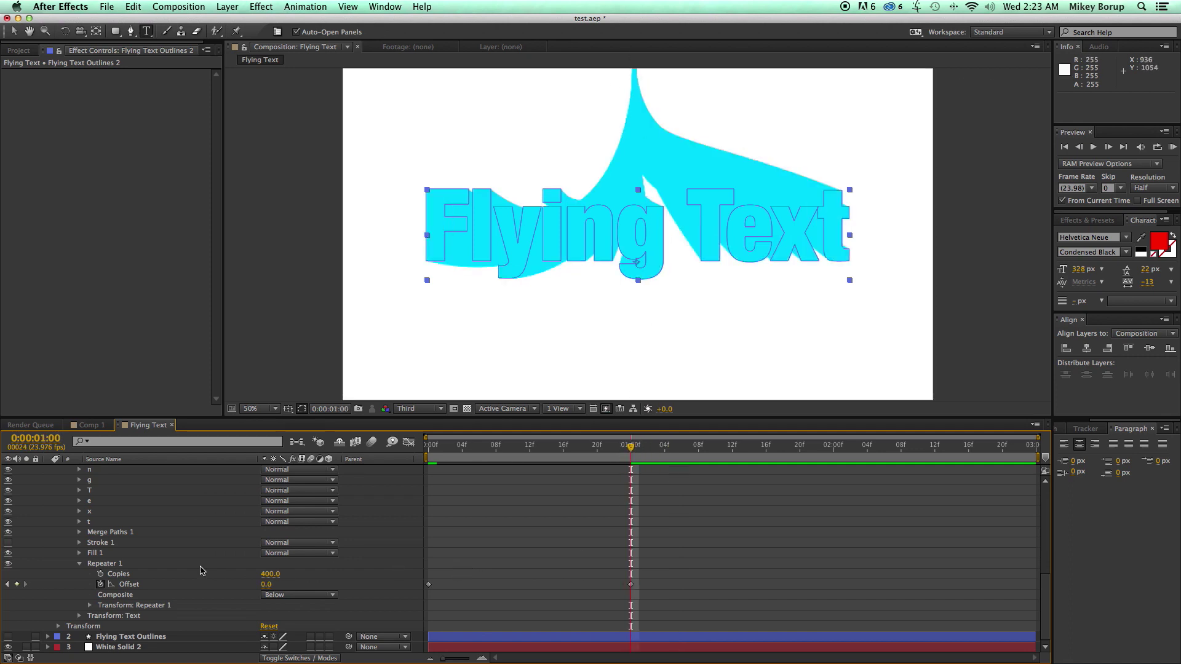
Keyframe Repeater Copies from 400 at 0:20 down to 1 at 2:03, then scrub to check
left_click(101, 574)
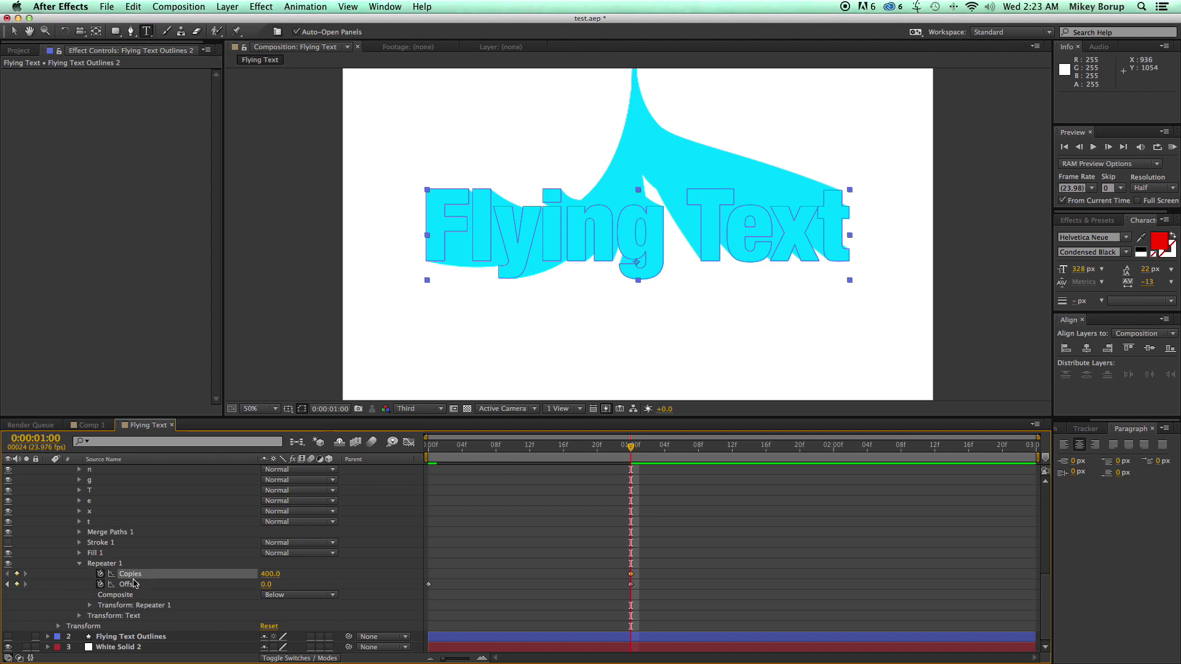
left_click_drag(648, 452, 859, 453)
left_click(272, 576)
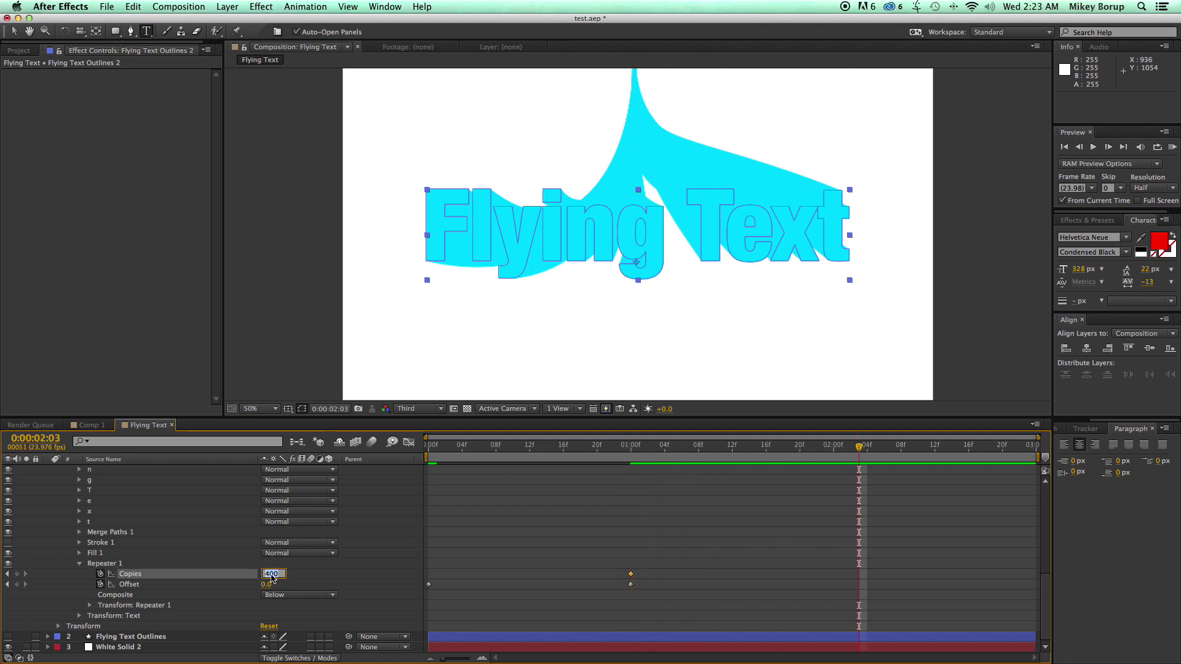
key("Return")
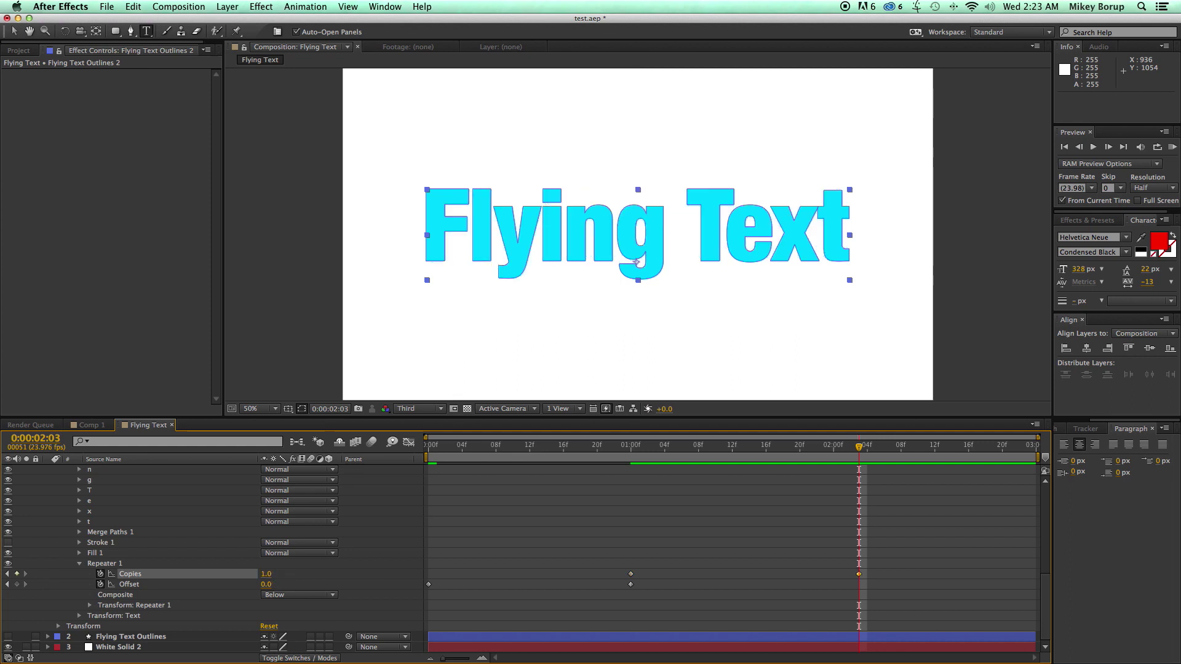
left_click_drag(630, 574, 601, 577)
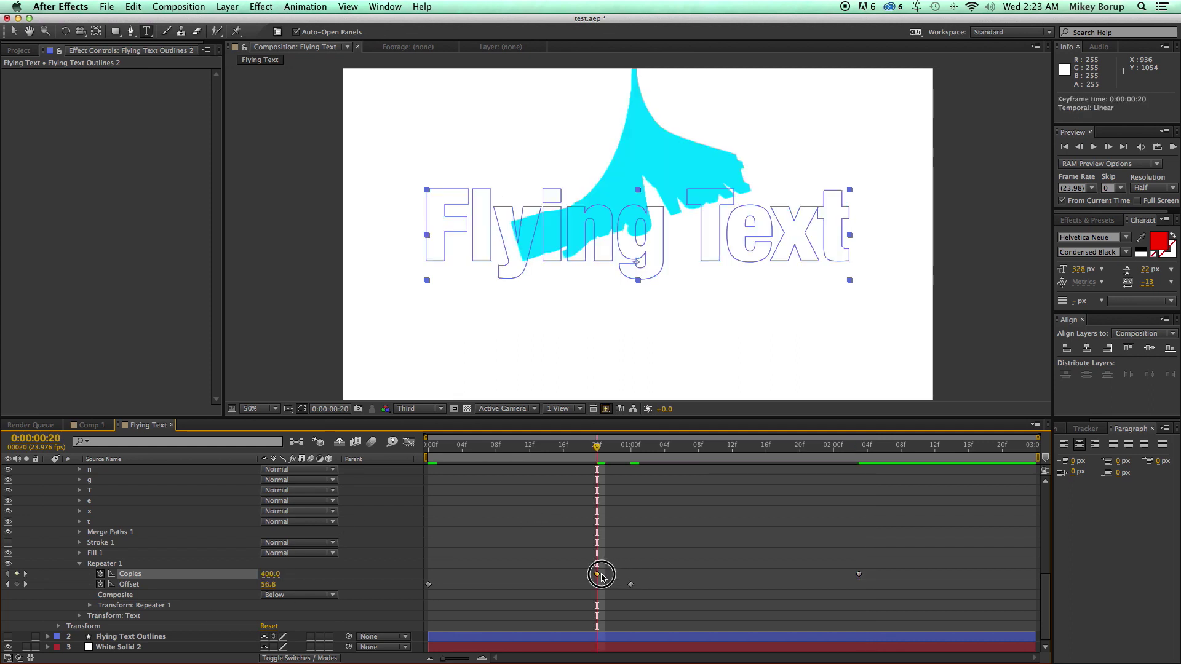
left_click_drag(596, 444, 864, 506)
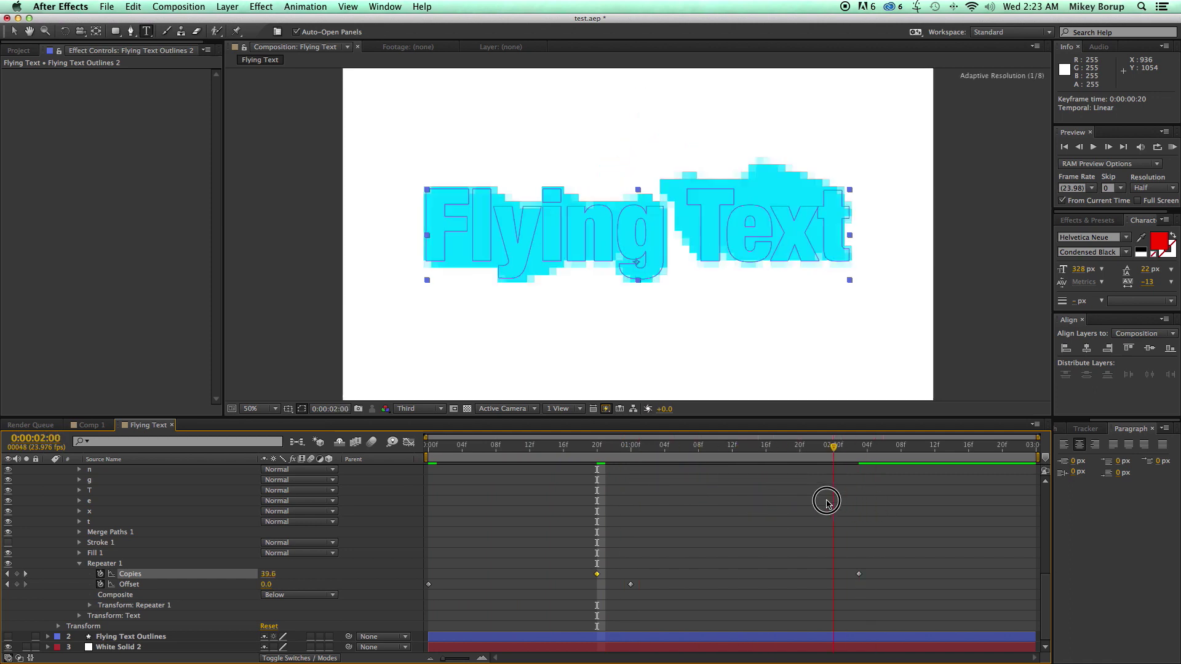
left_click_drag(827, 503, 631, 488)
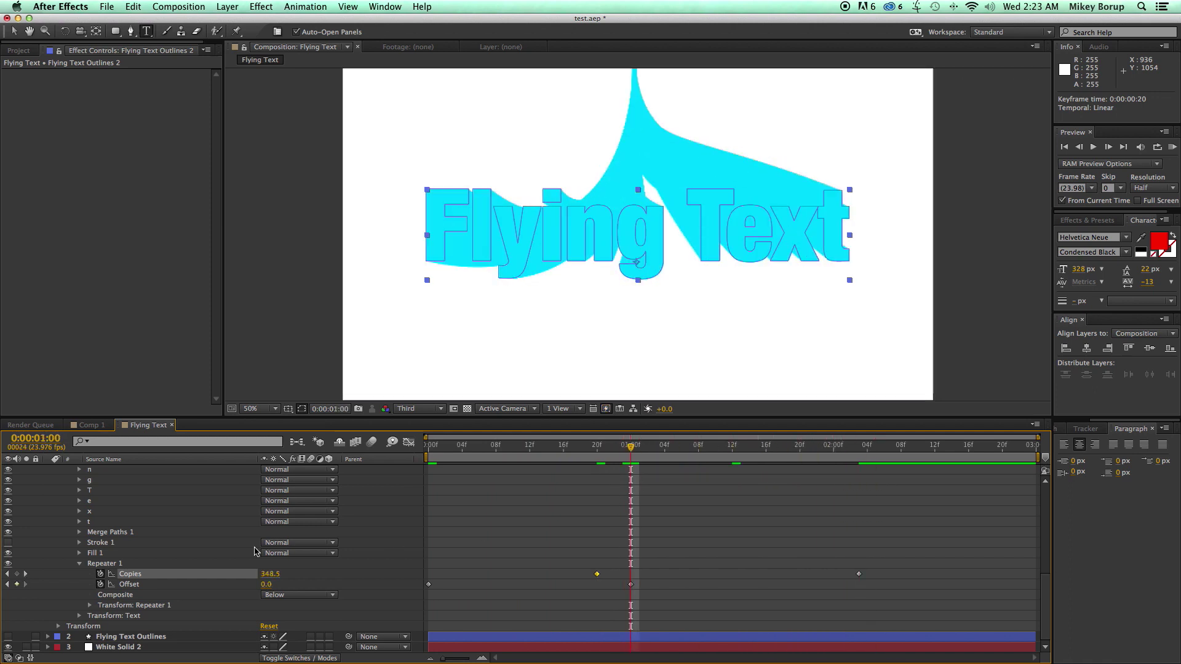
Set the green Text 2 Repeater Offset to 0 at 1:00 and delete its 2:15 keyframe
scroll(258, 552, "up", 2)
scroll(260, 551, "up", 6)
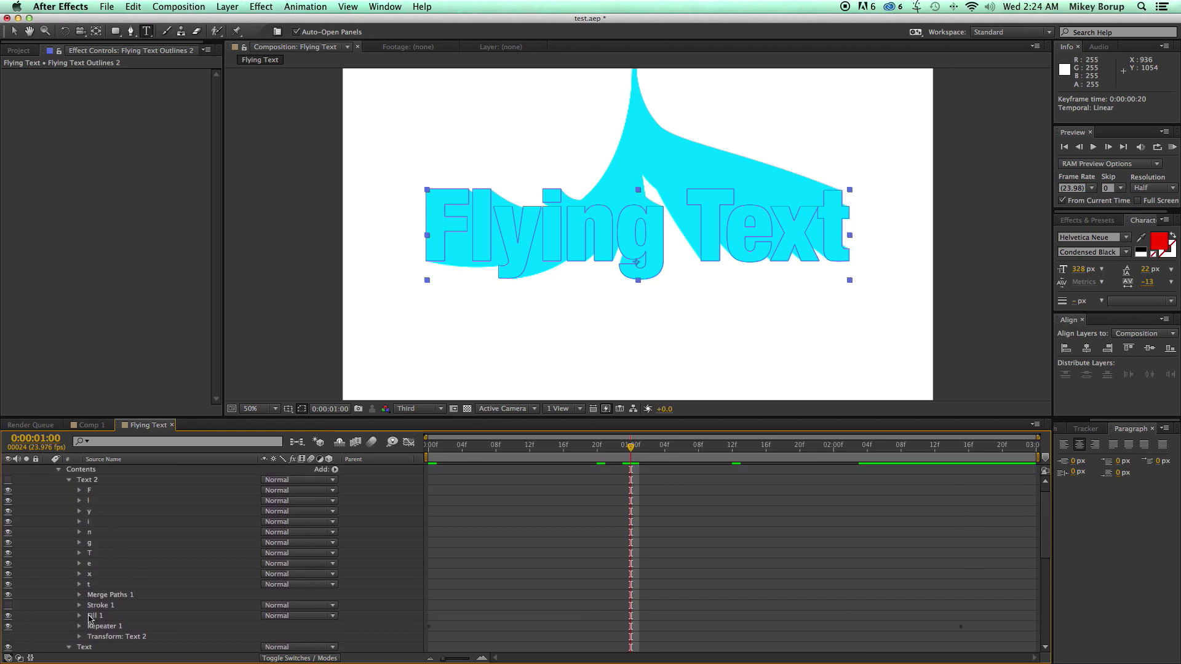
left_click(80, 627)
scroll(97, 619, "down", 4)
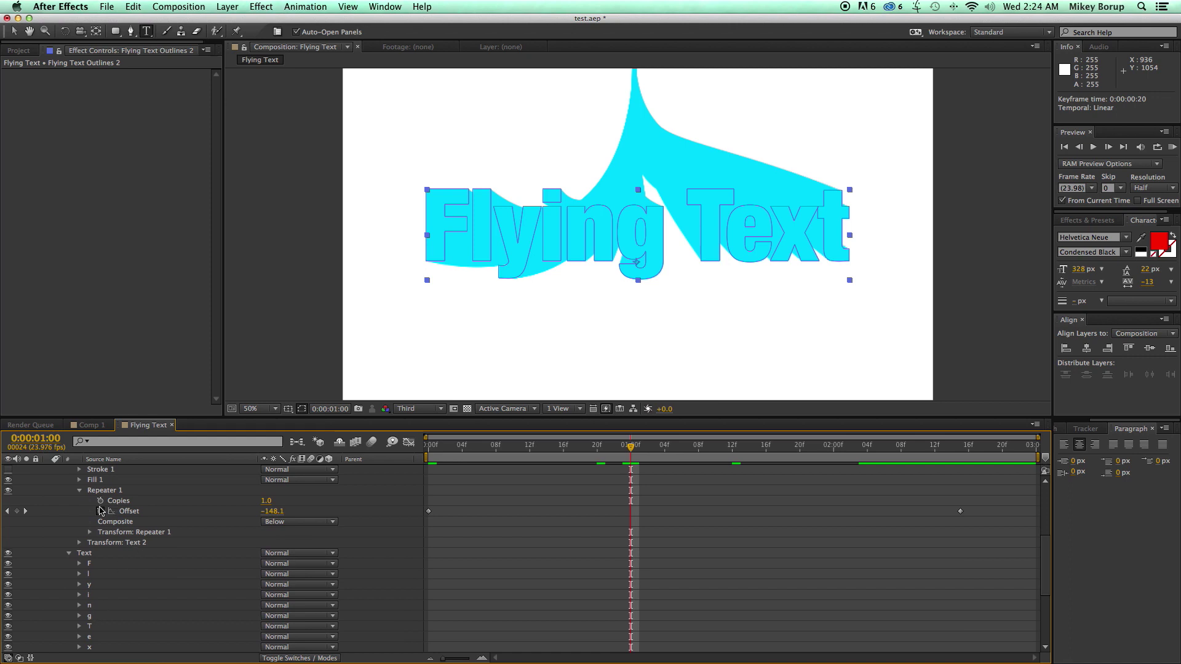
left_click(271, 514)
type("0")
key("Return")
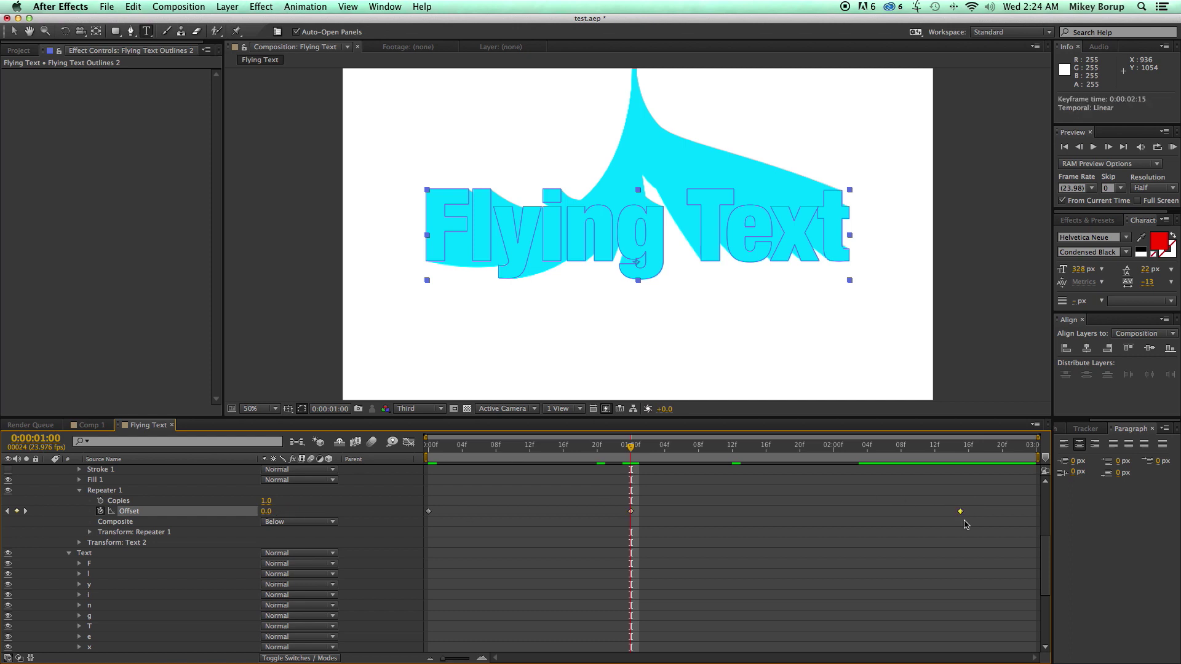
key("Delete")
scroll(91, 533, "up", 5)
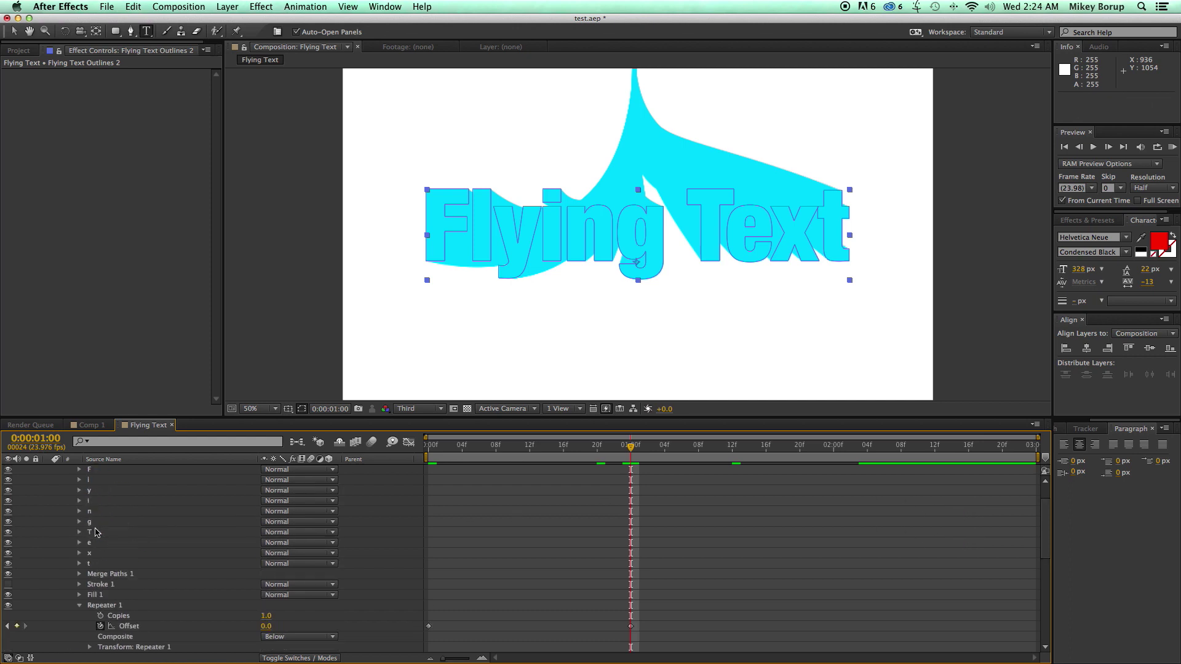
scroll(572, 513, "down", 5)
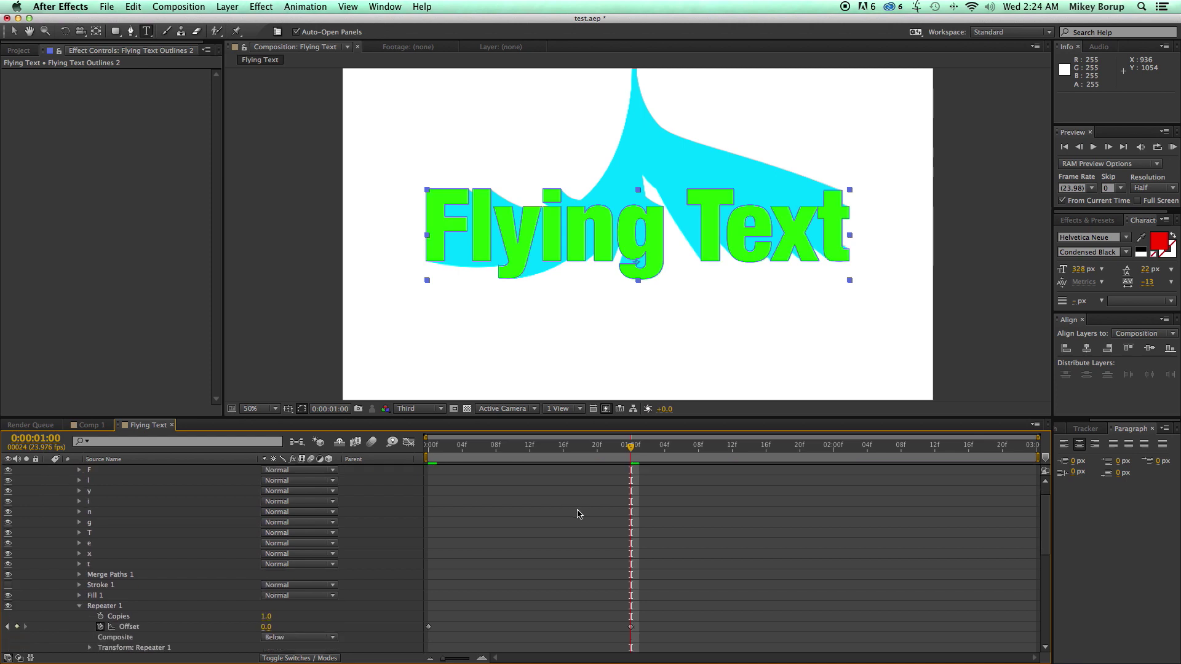
left_click_drag(635, 451, 411, 448)
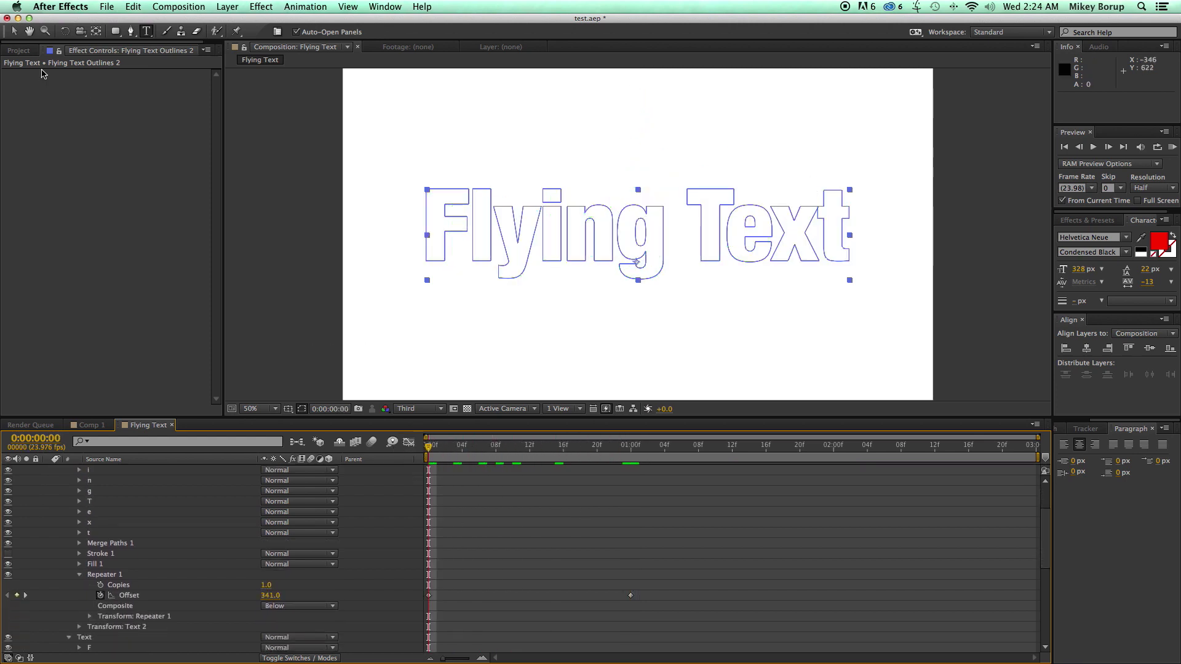
Deselect the text layer with the Selection tool and RAM-preview all 72 frames
left_click(16, 34)
left_click(253, 187)
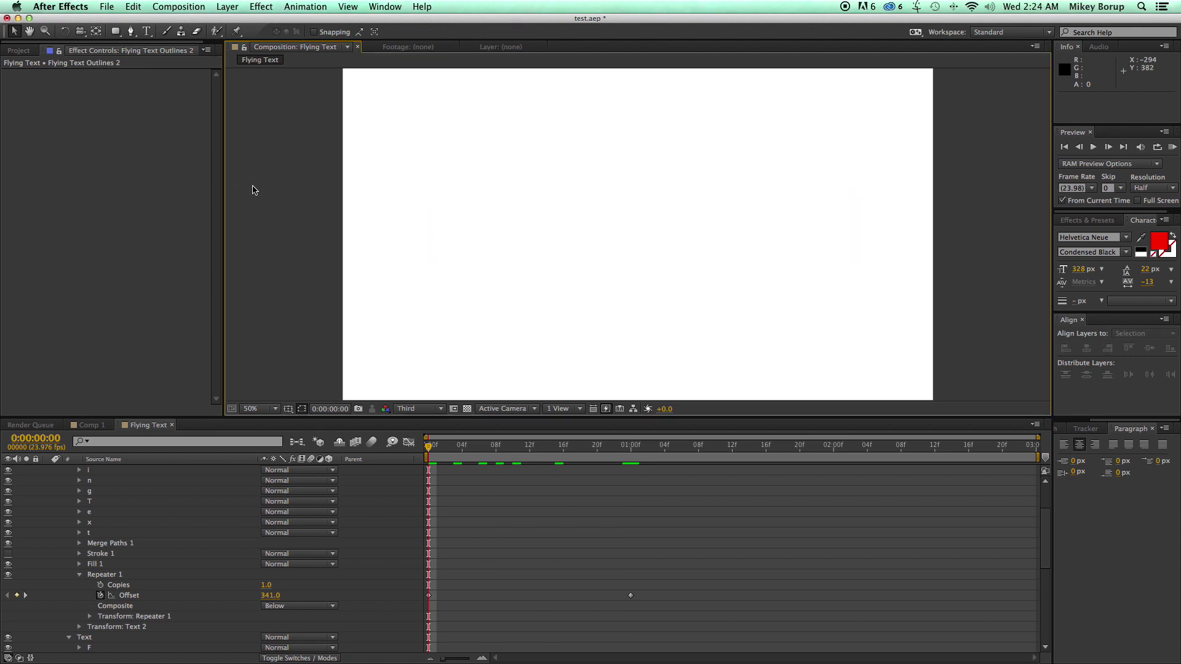
key("space")
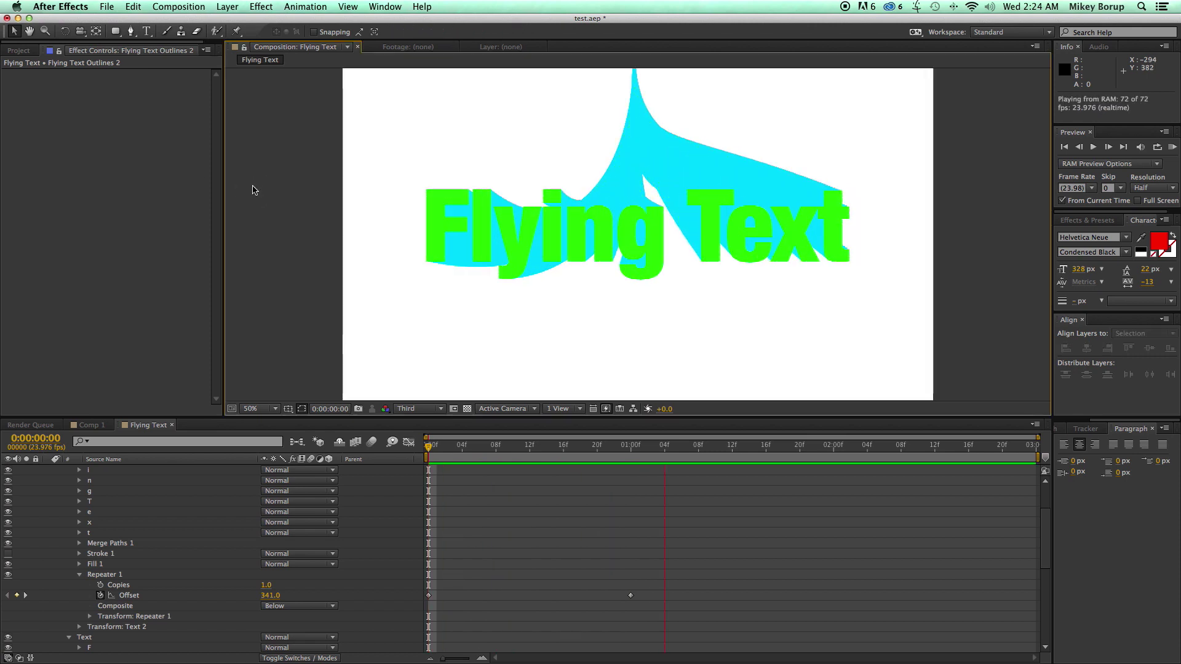